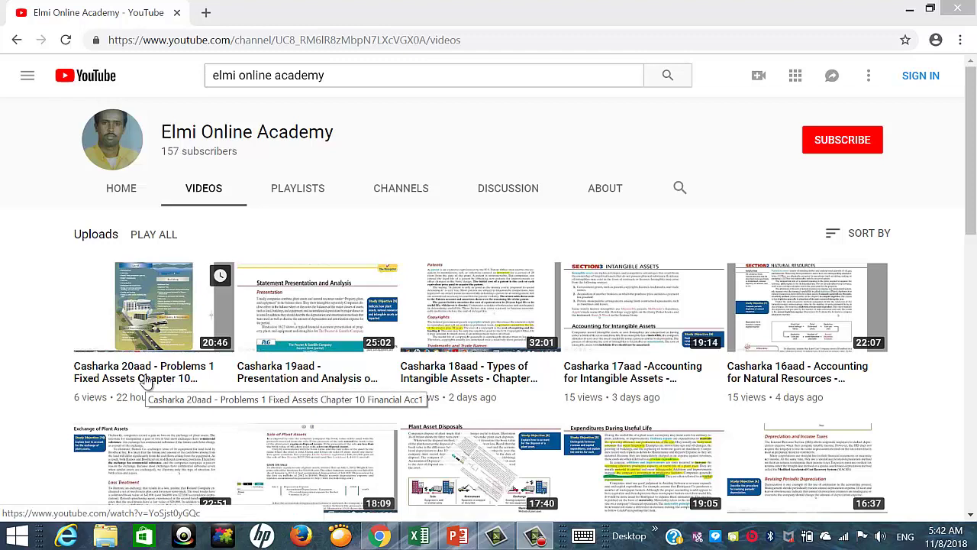
# Step: Open the channel's video "Casharka 20aad - Problems 1 Fixed Assets Chapter 10" and show it full screen
pyautogui.click(143, 378)
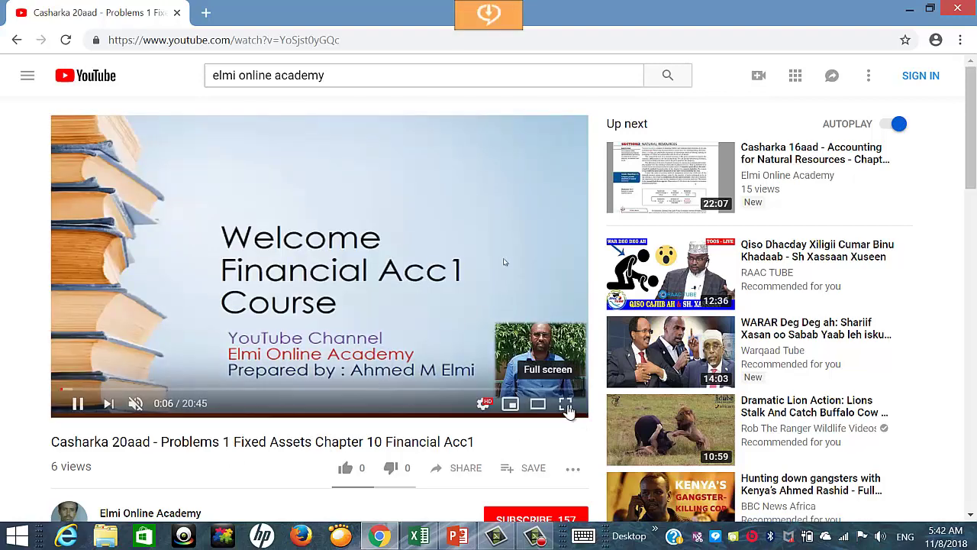
pyautogui.click(565, 404)
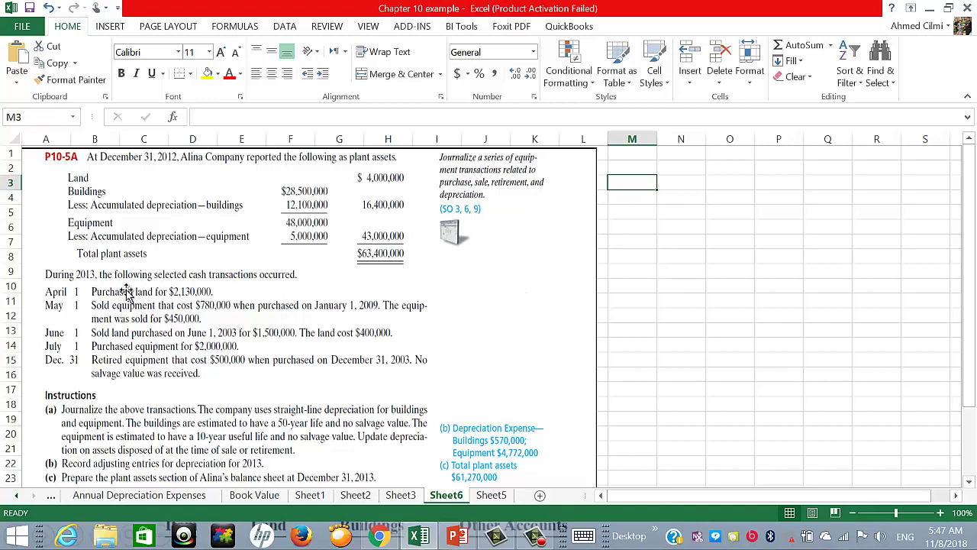
# Step: Enter the journal date April 1 in cell M2 and the year 2013 above it in M1
pyautogui.click(641, 166)
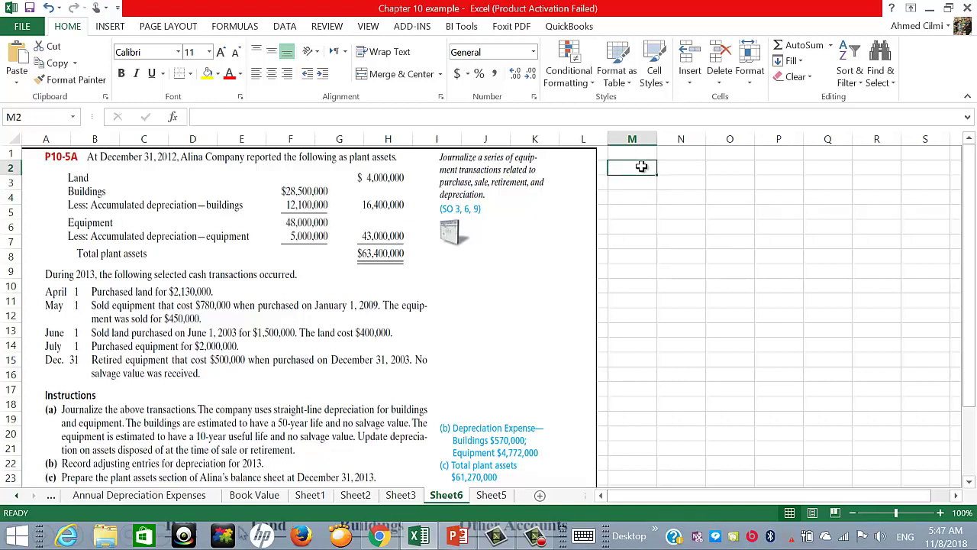
pyautogui.write('April 1')
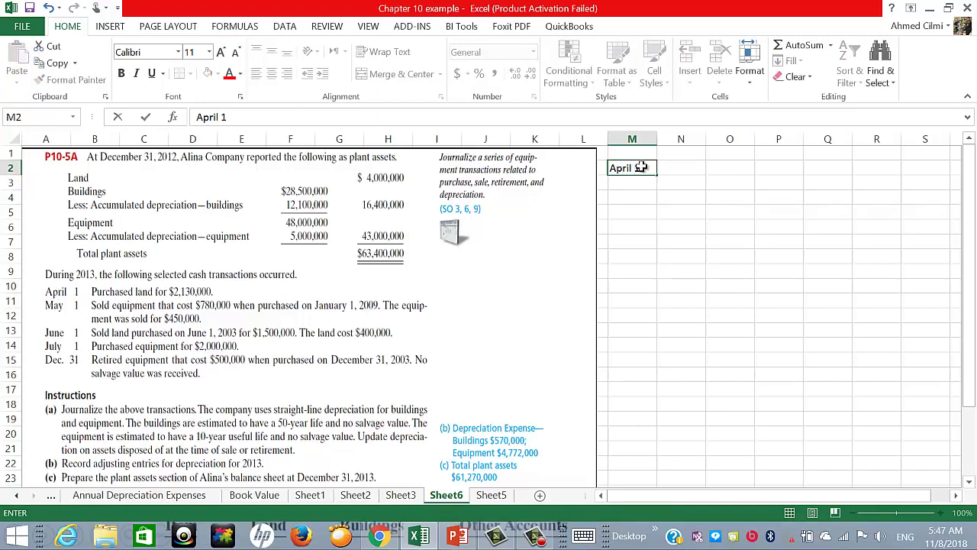
pyautogui.press('Return')
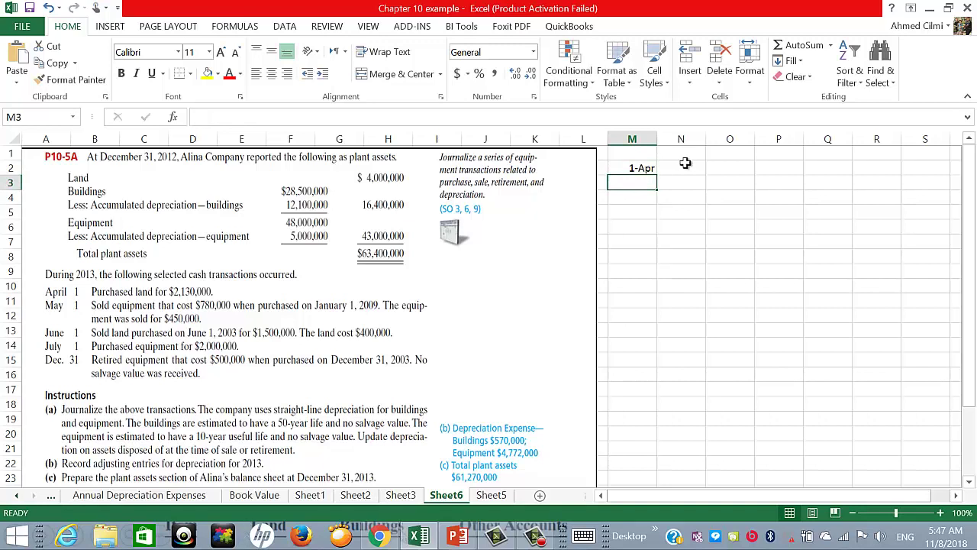
pyautogui.click(635, 155)
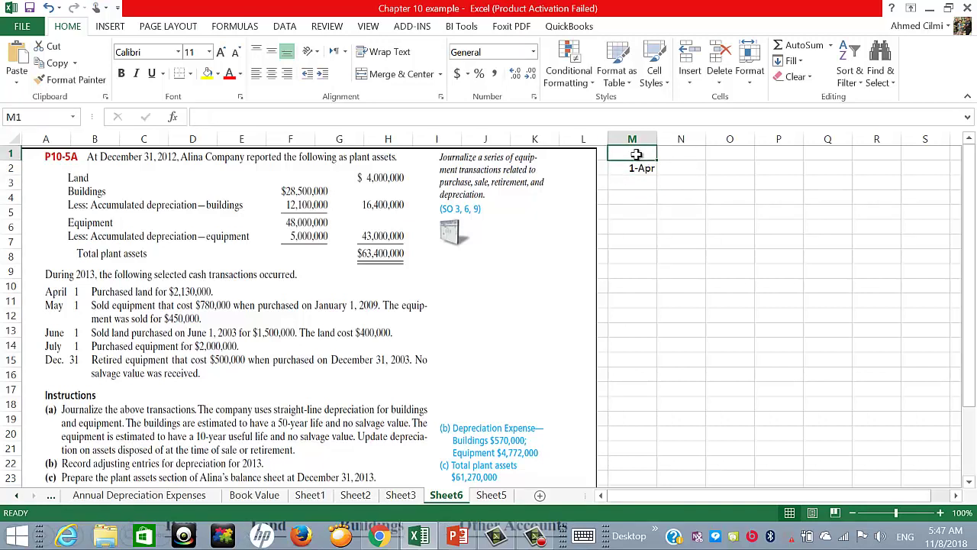
pyautogui.write('2')
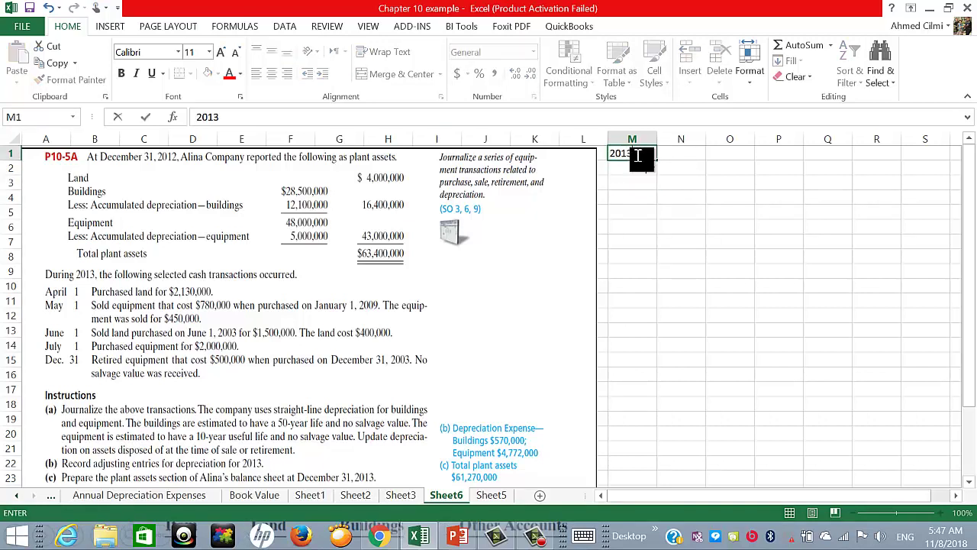
pyautogui.write('013')
pyautogui.press('Tab')
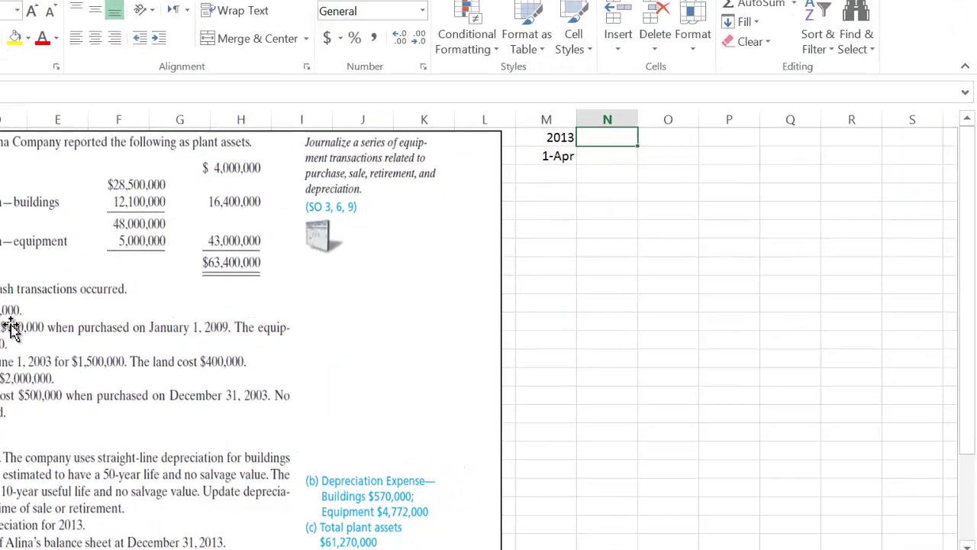
# Step: Enter Land as the account in cell N2 and widen column N to about three times its width
pyautogui.click(551, 143)
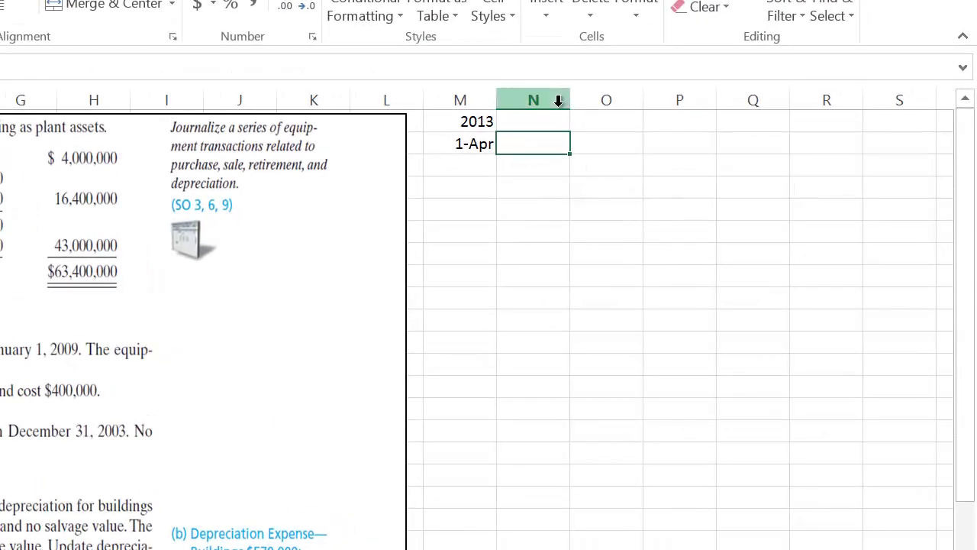
pyautogui.write('L')
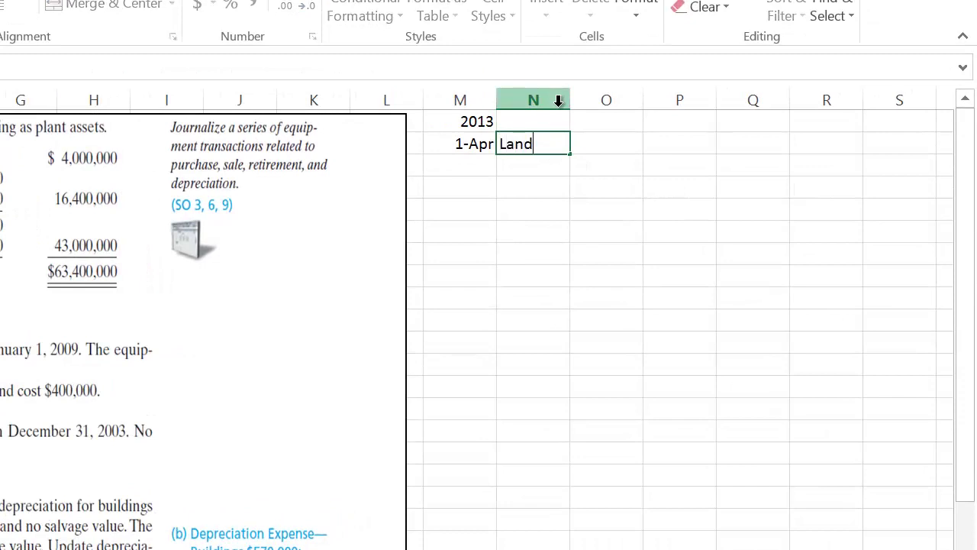
pyautogui.write('and')
pyautogui.press('Tab')
pyautogui.press('Tab')
pyautogui.press('Tab')
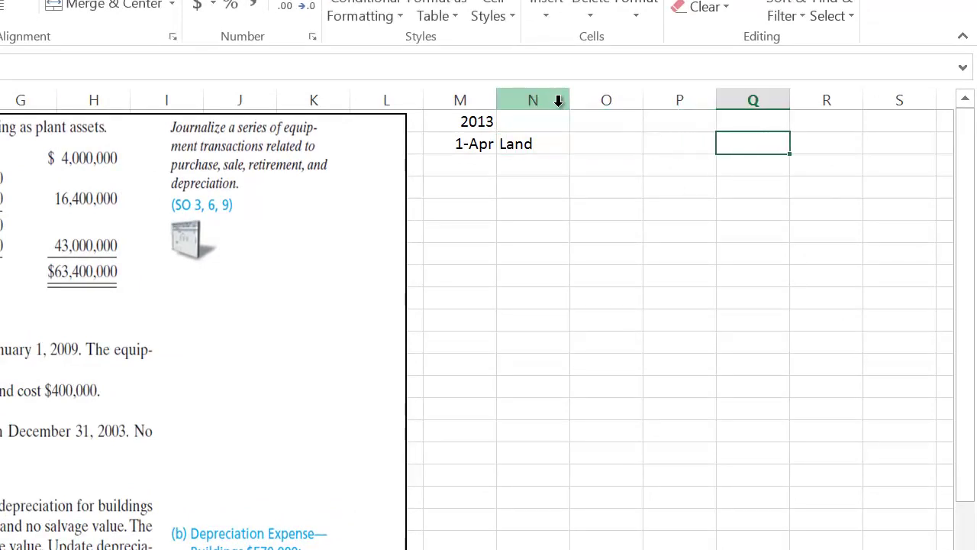
pyautogui.moveTo(578, 101); pyautogui.dragTo(715, 103)
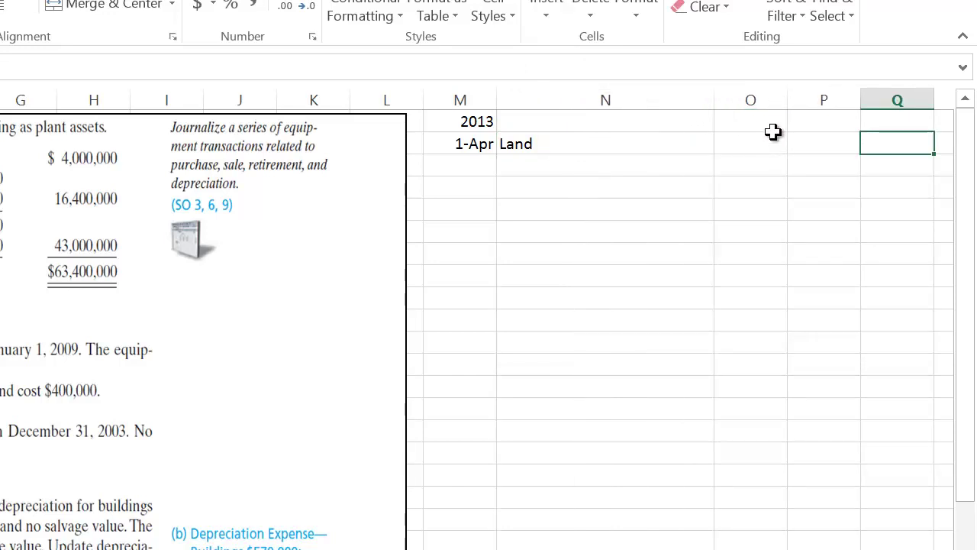
# Step: Add the journal column headings Dr in cell O1 and Cr in cell P1
pyautogui.click(769, 122)
pyautogui.write('Dr')
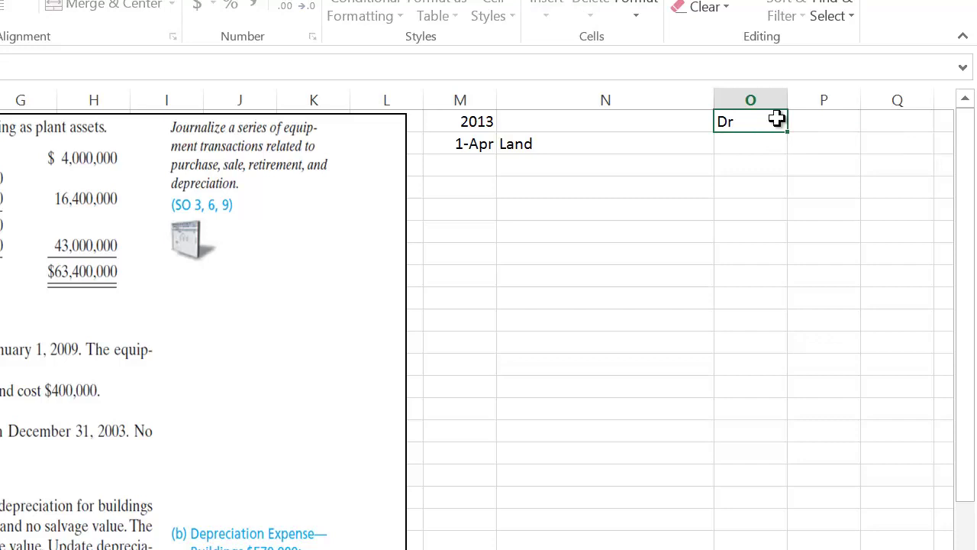
pyautogui.press('Tab')
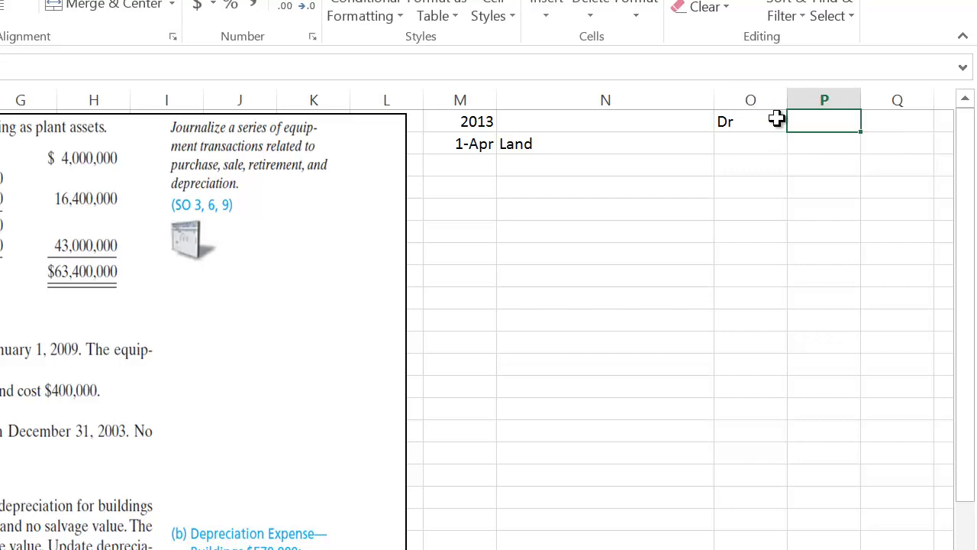
pyautogui.write('Cr')
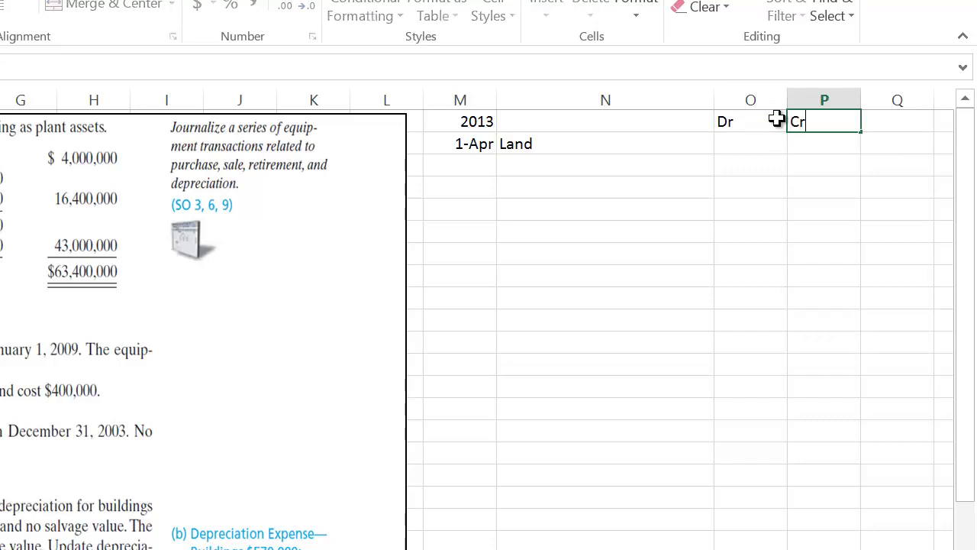
pyautogui.press('Return')
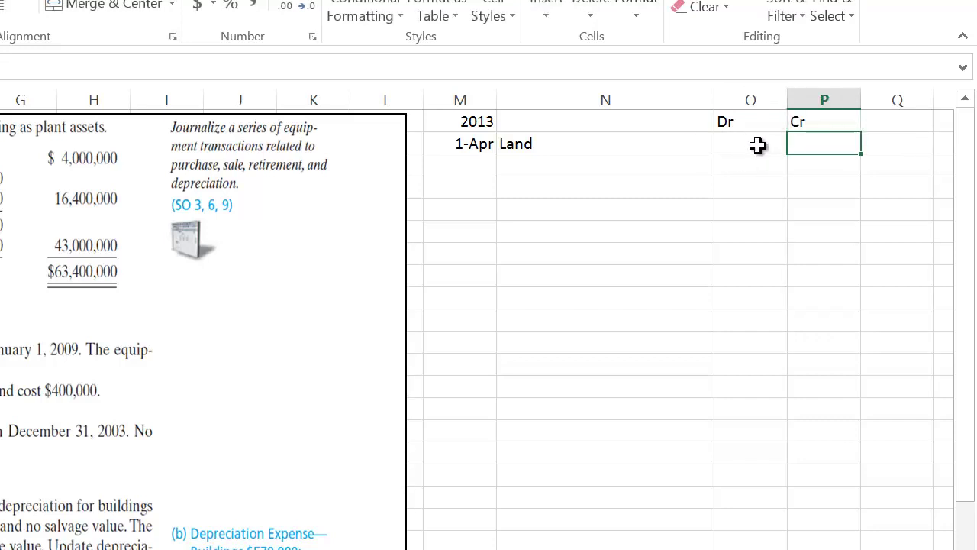
# Step: Enter 2130000 as the debit amount for Land in cell O2
pyautogui.click(729, 145)
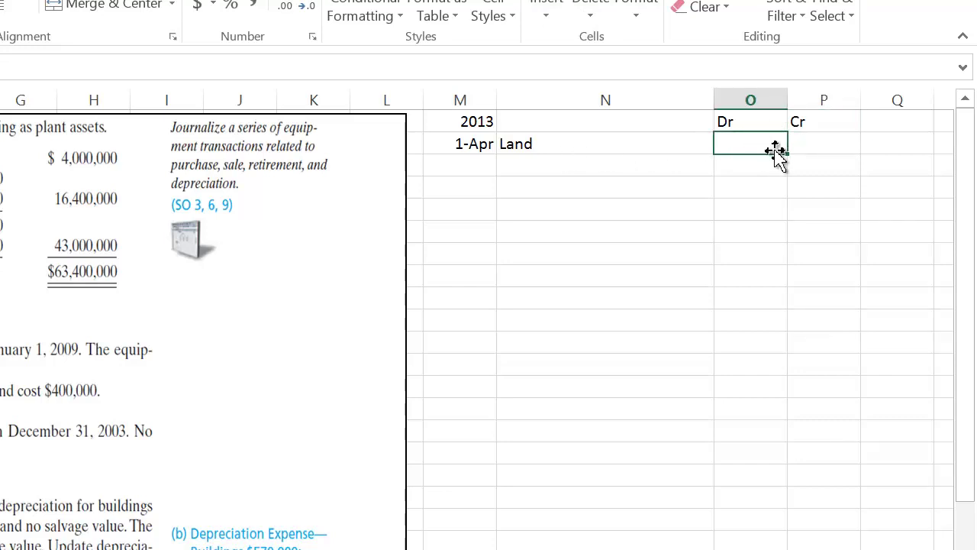
pyautogui.write('213')
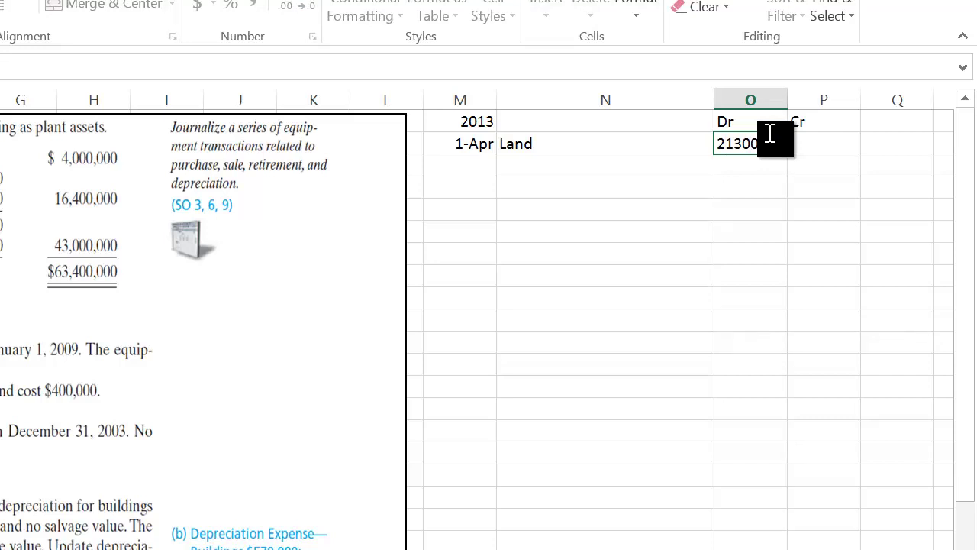
pyautogui.write('0000')
pyautogui.press('Return')
# Step: Apply comma-style number formatting to the debit and credit amount cells and remove the decimals in O2:P17
pyautogui.click(786, 151)
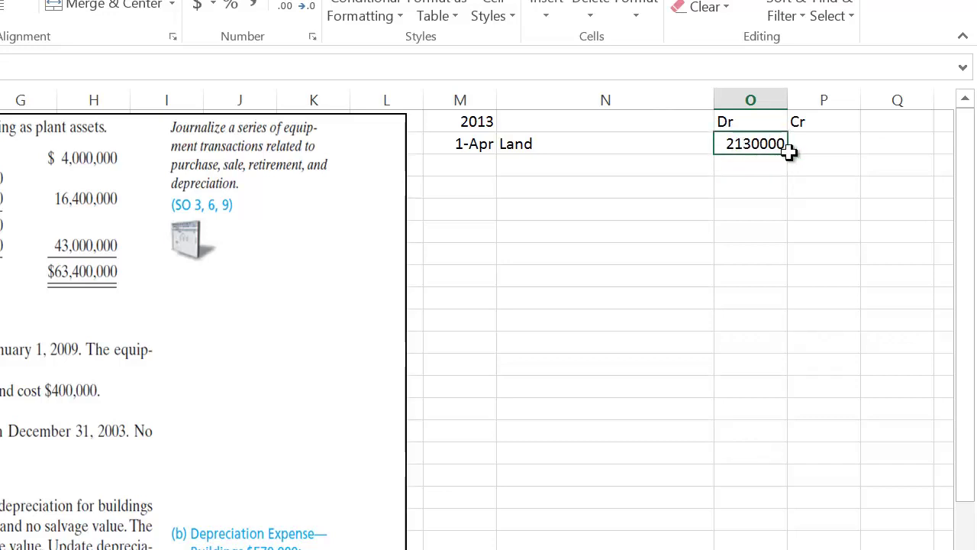
pyautogui.moveTo(790, 150); pyautogui.dragTo(897, 454)
pyautogui.click(253, 8)
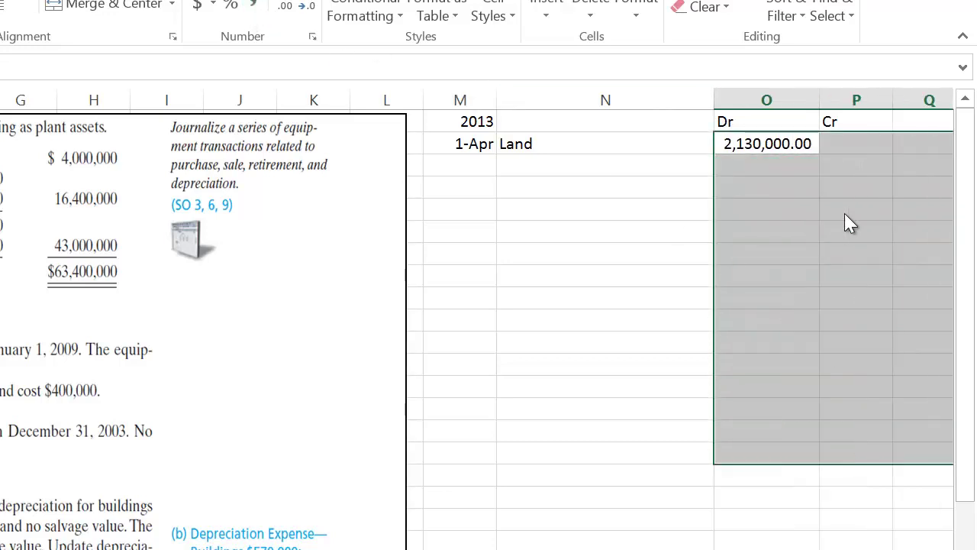
pyautogui.click(846, 215)
pyautogui.click(804, 144)
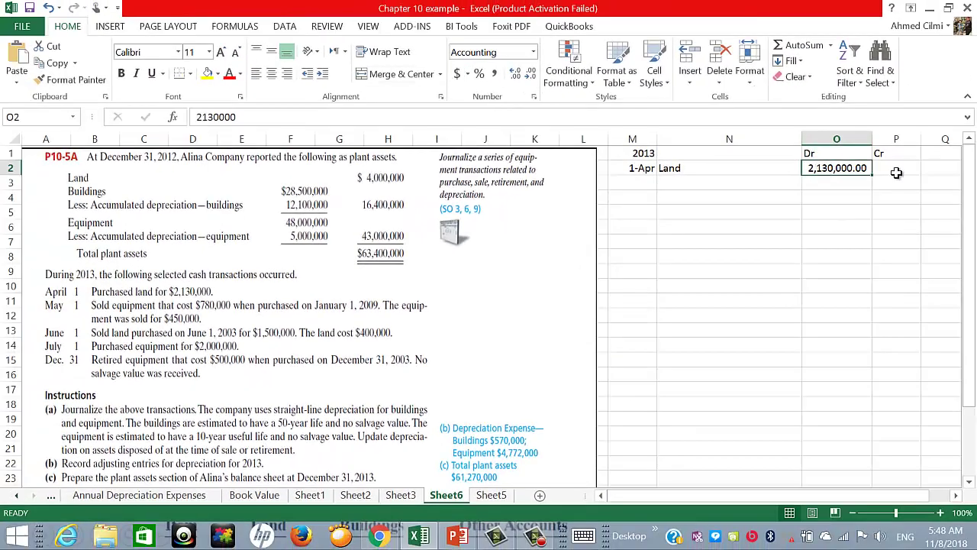
pyautogui.moveTo(896, 173); pyautogui.dragTo(896, 386)
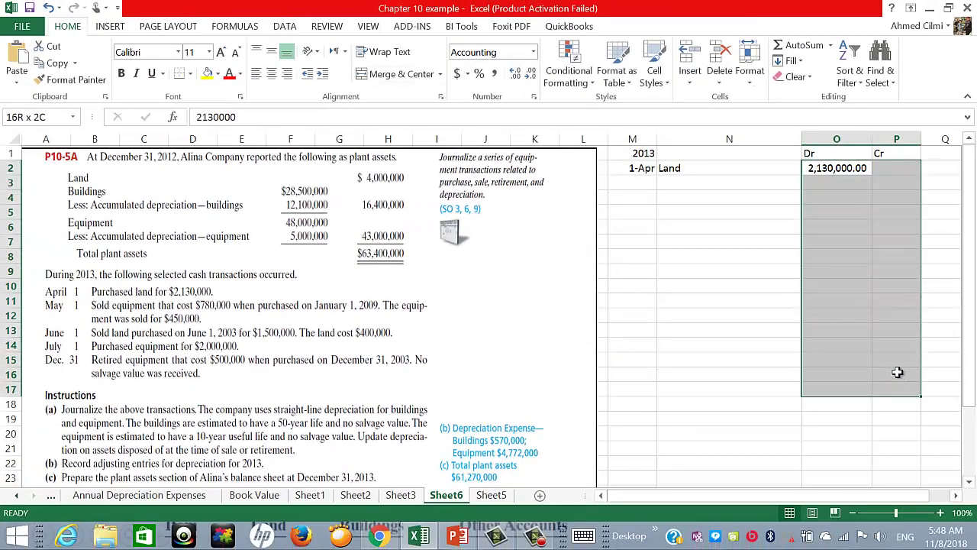
pyautogui.click(532, 76)
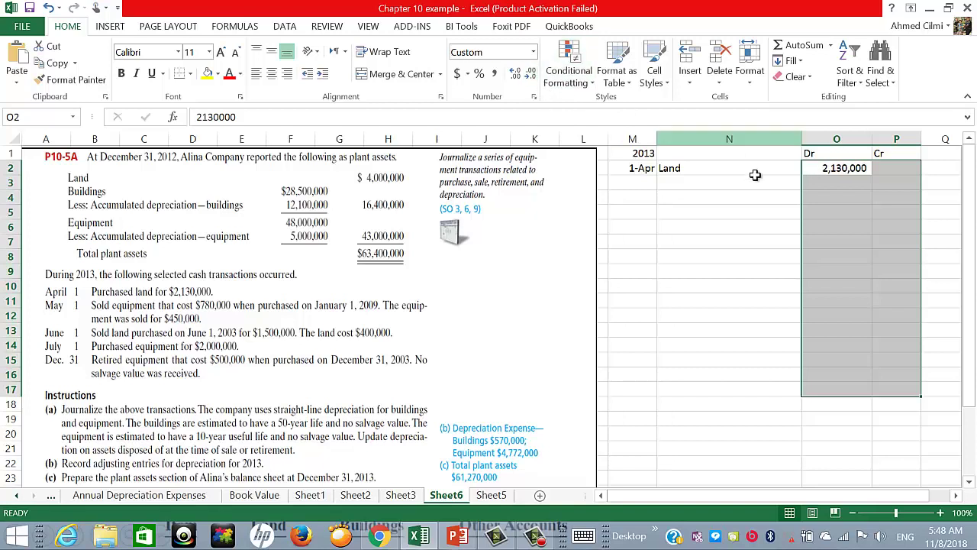
pyautogui.click(855, 184)
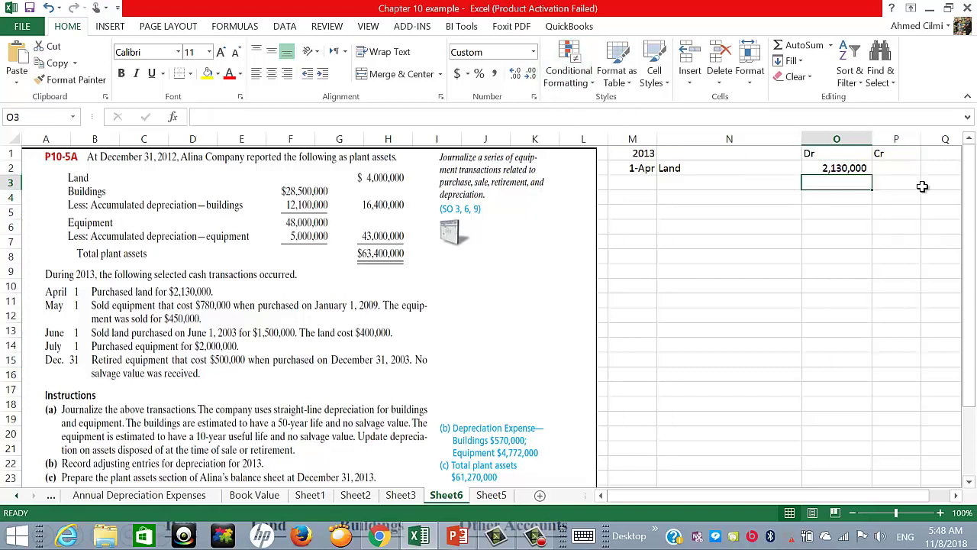
# Step: Enter the indented account Cash in cell N3 with a credit amount of 2130000 in P3
pyautogui.click(690, 180)
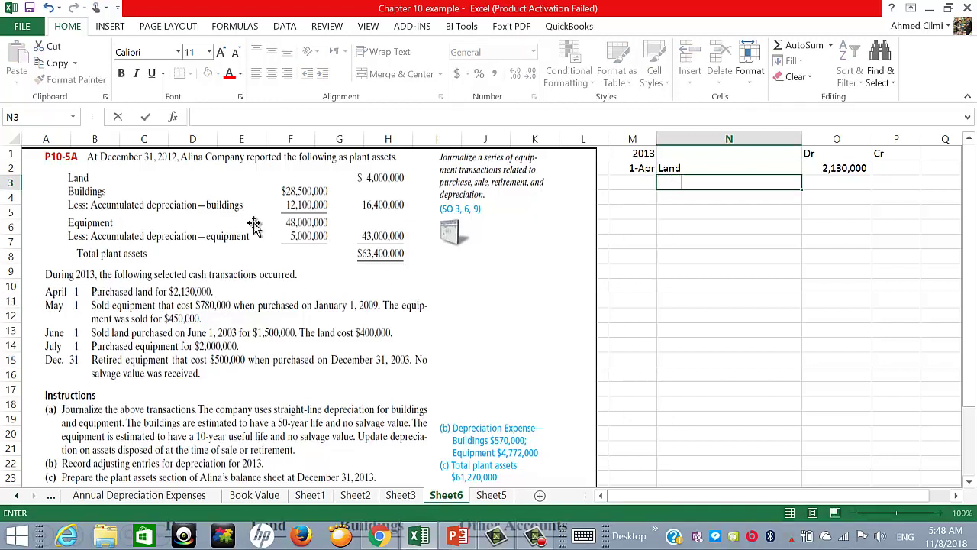
pyautogui.write('C')
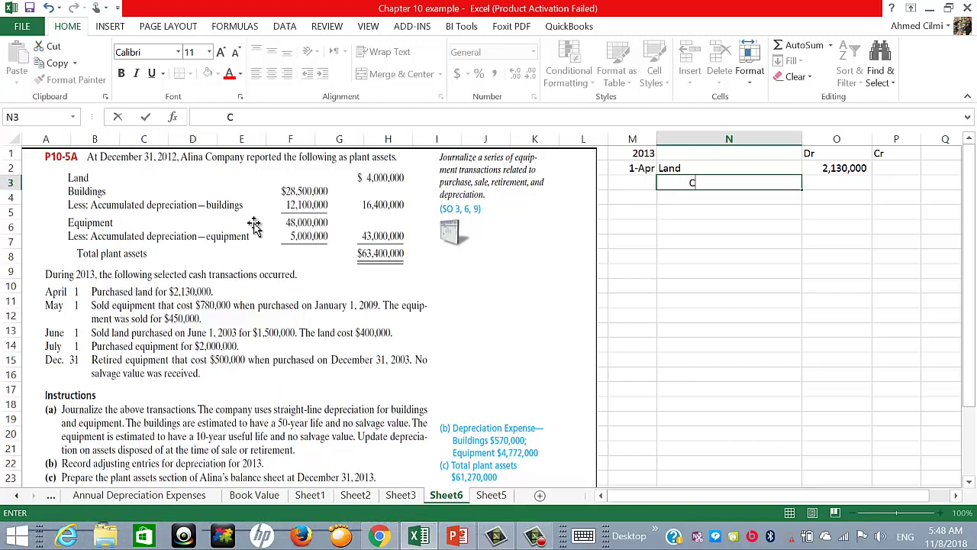
pyautogui.write('ash')
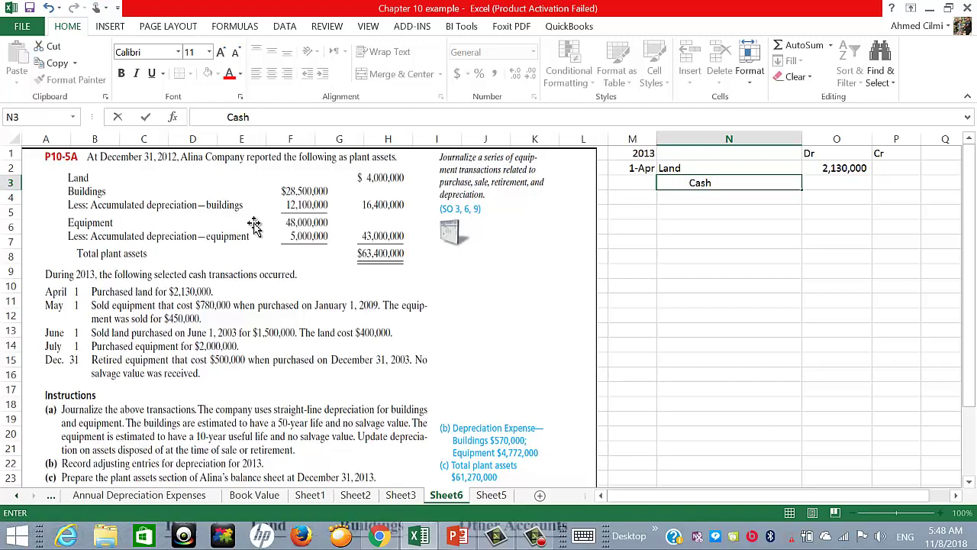
pyautogui.press('Tab')
pyautogui.press('Tab')
pyautogui.press('Left')
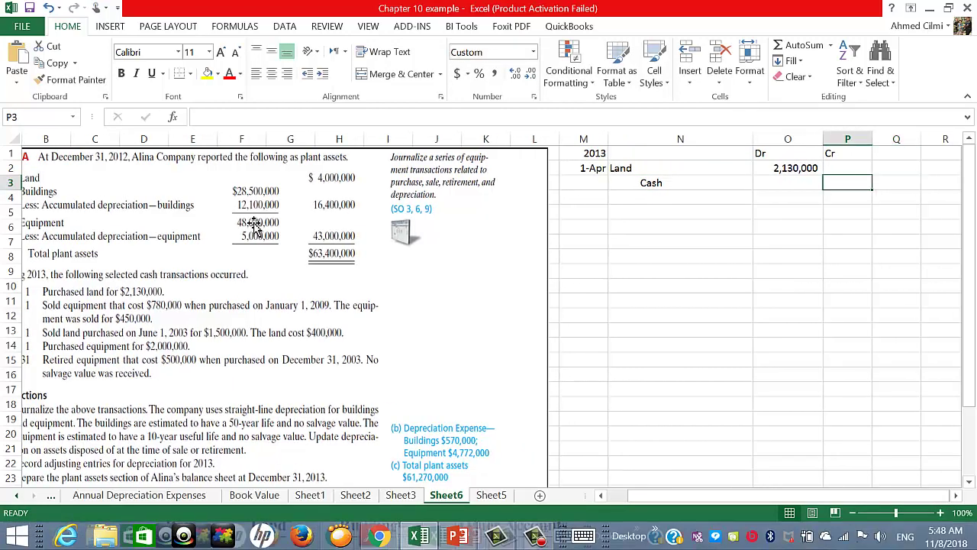
pyautogui.write('2,13')
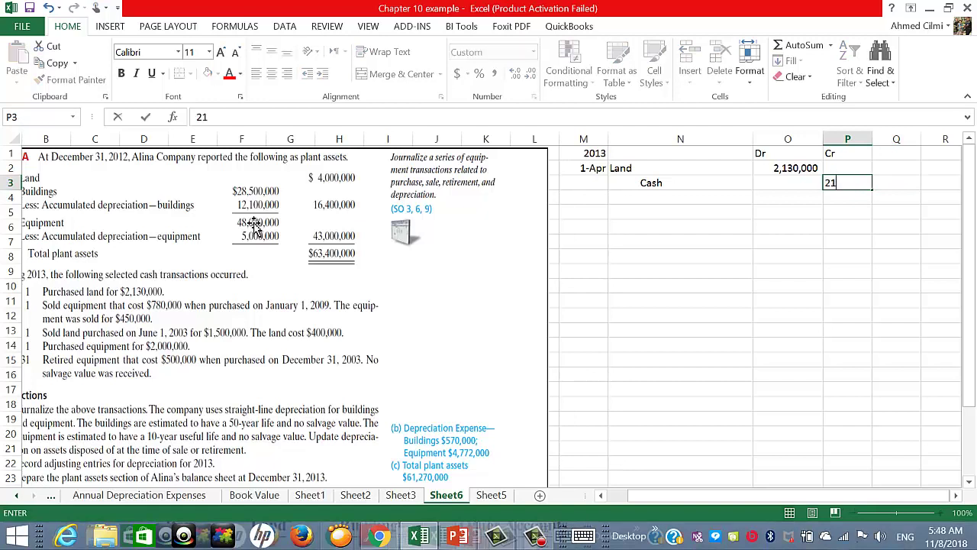
pyautogui.write('0,00')
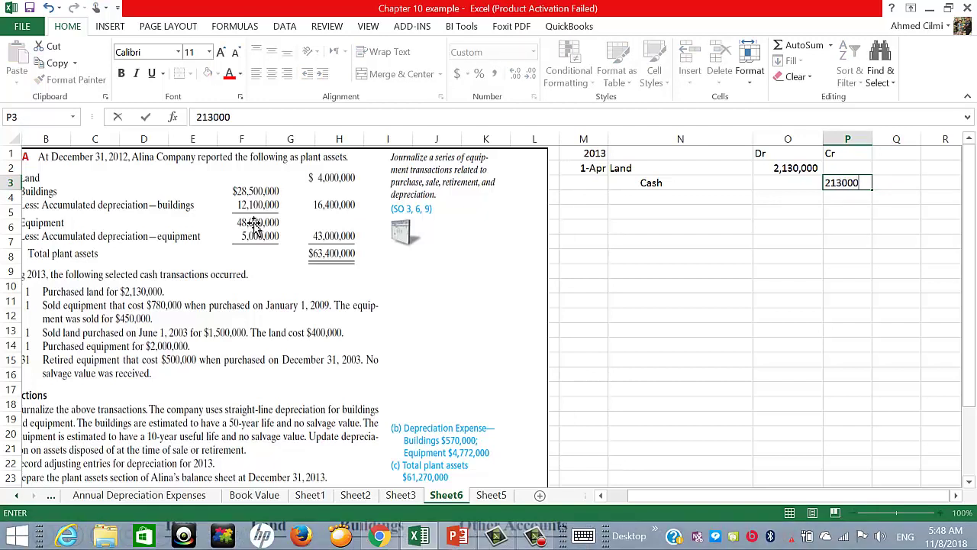
pyautogui.write('0')
pyautogui.press('Return')
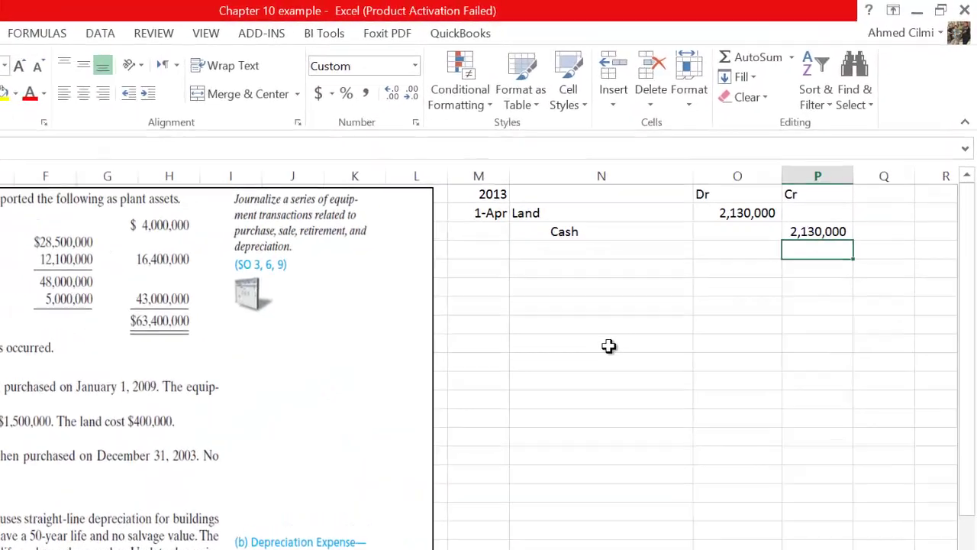
# Step: Enter the sold equipment's cost of 780000 in cell N11, below the April journal entry
pyautogui.click(632, 345)
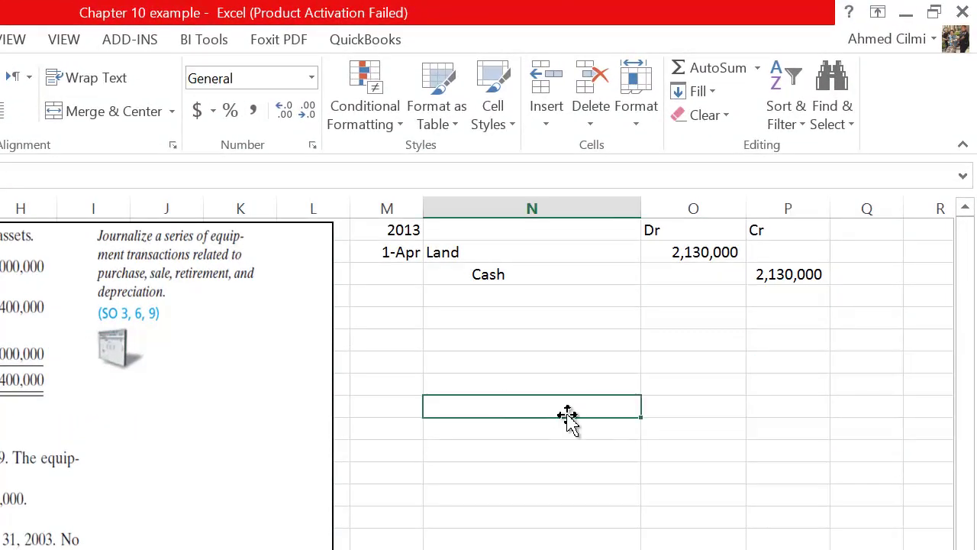
pyautogui.click(768, 450)
pyautogui.click(548, 467)
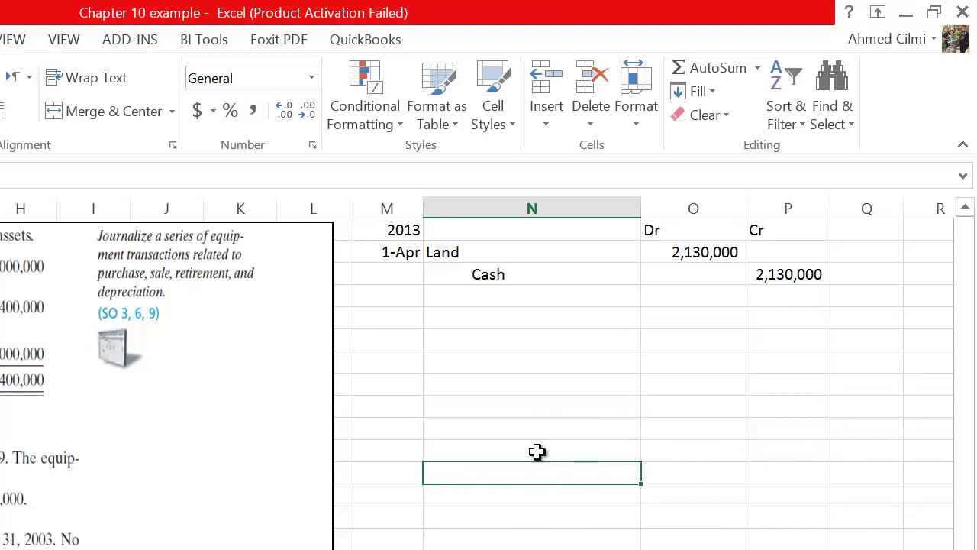
pyautogui.click(535, 451)
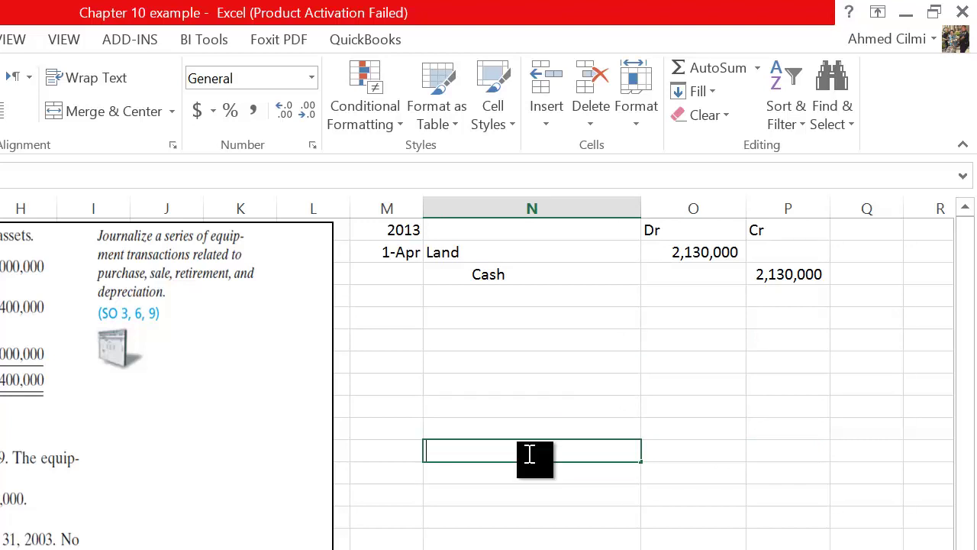
pyautogui.write('780000')
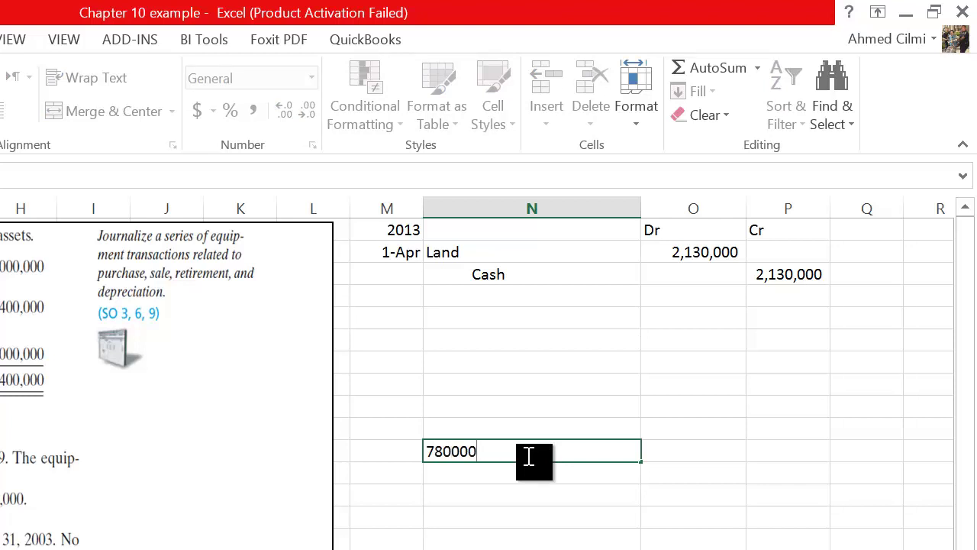
pyautogui.press('Return')
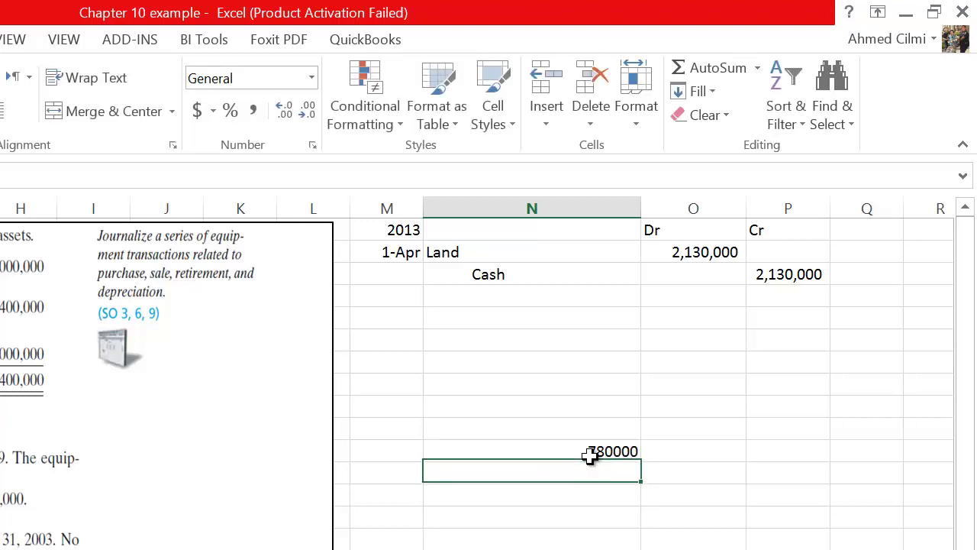
# Step: Move the 780000 equipment cost from N11 to O11 and apply comma-style number formatting to it
pyautogui.click(590, 453)
pyautogui.moveTo(650, 455); pyautogui.dragTo(699, 468)
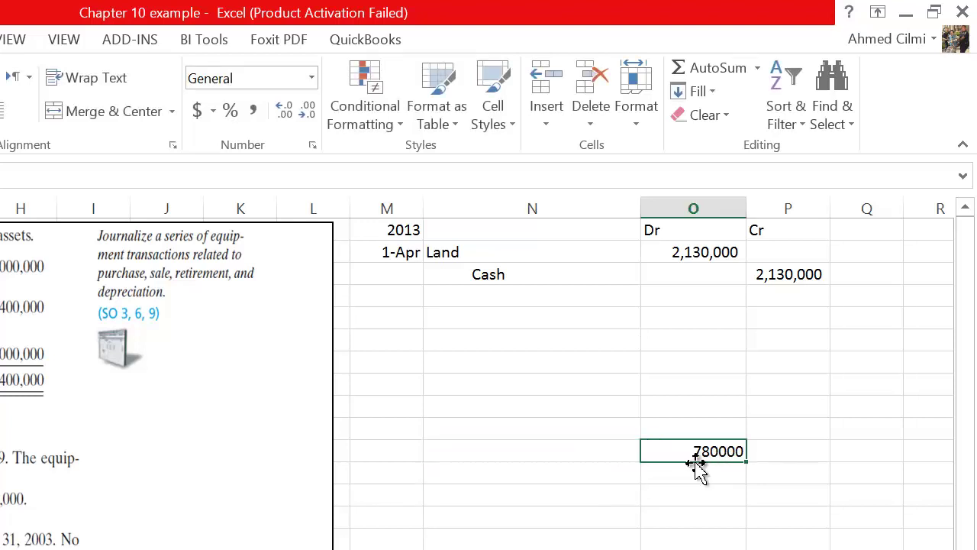
pyautogui.click(252, 109)
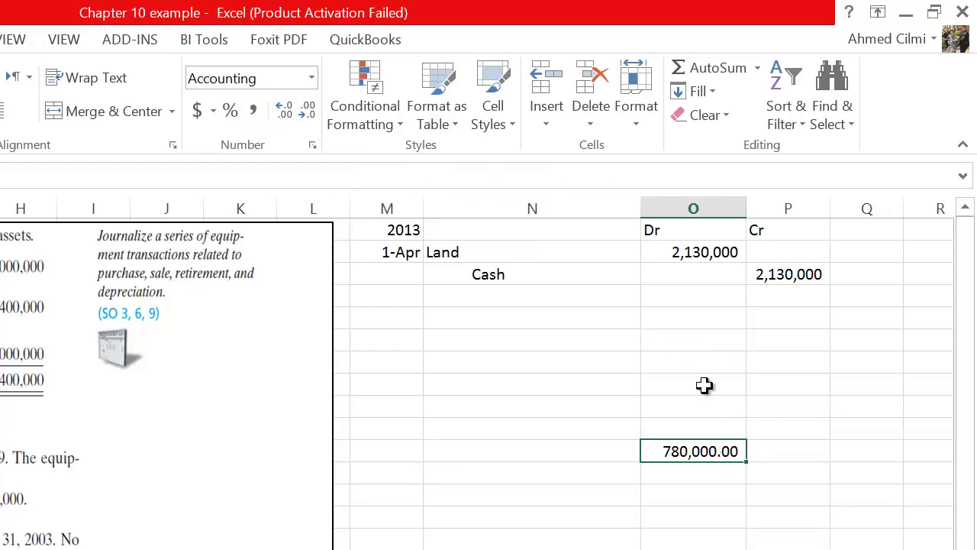
# Step: List the equipment's full depreciation years 2009, 2010, 2011 and 2012 in cells N12:N15
pyautogui.click(538, 451)
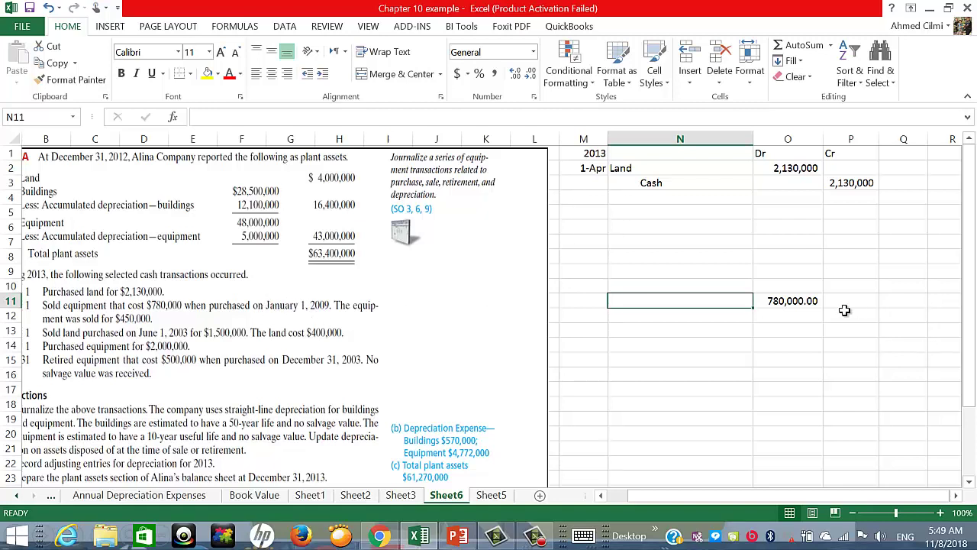
pyautogui.click(603, 496)
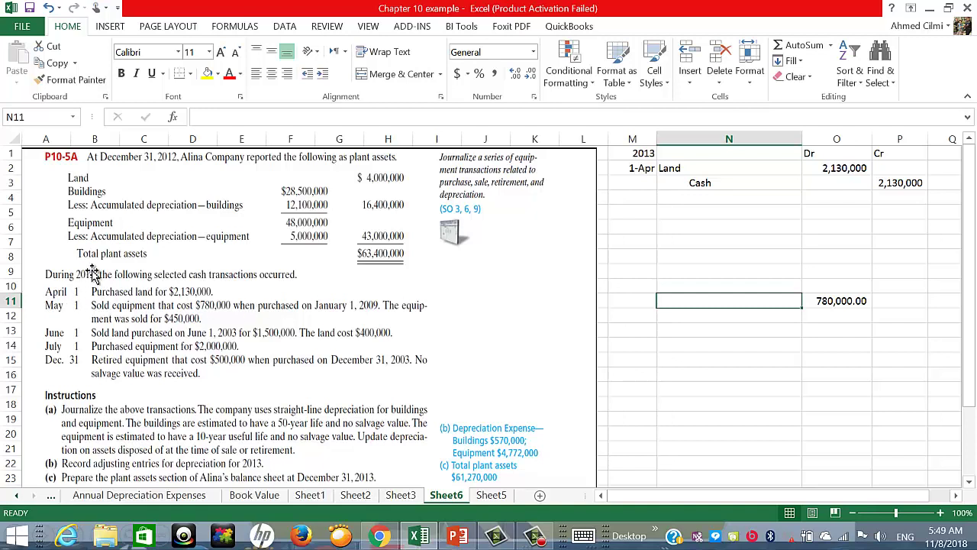
pyautogui.click(715, 322)
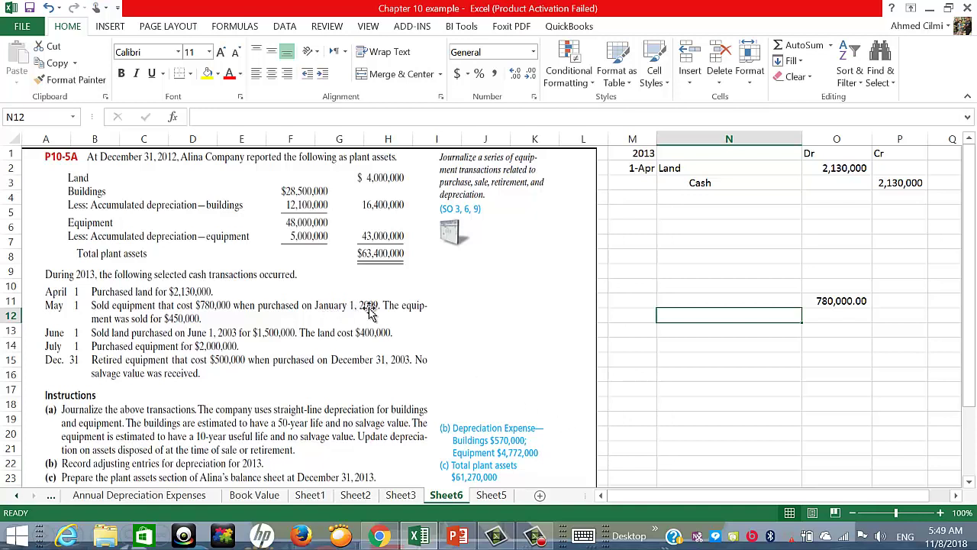
pyautogui.write('2009')
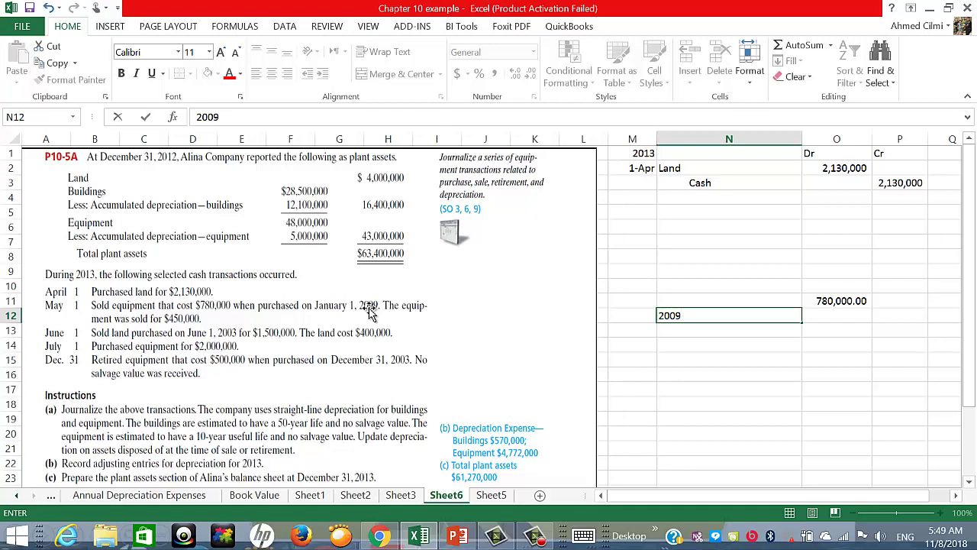
pyautogui.press('Return')
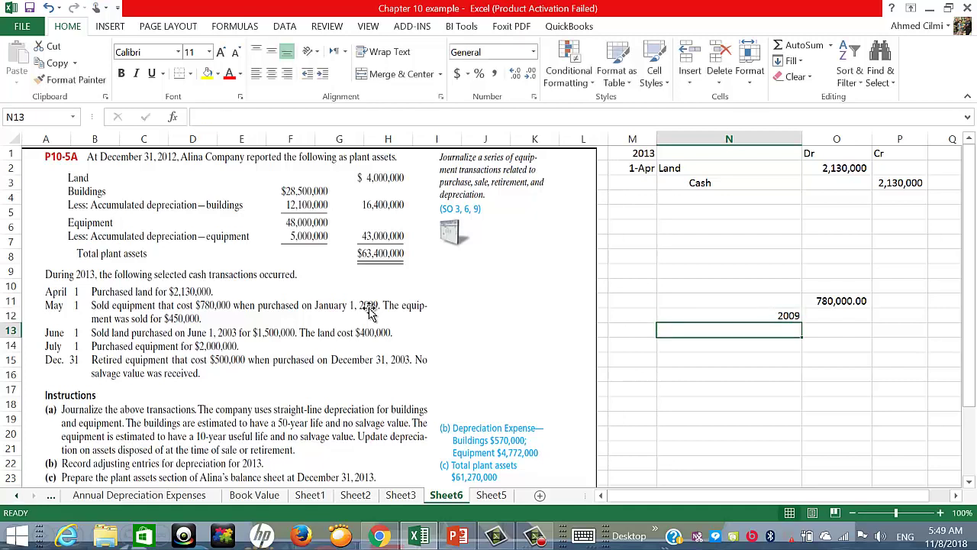
pyautogui.write('2010')
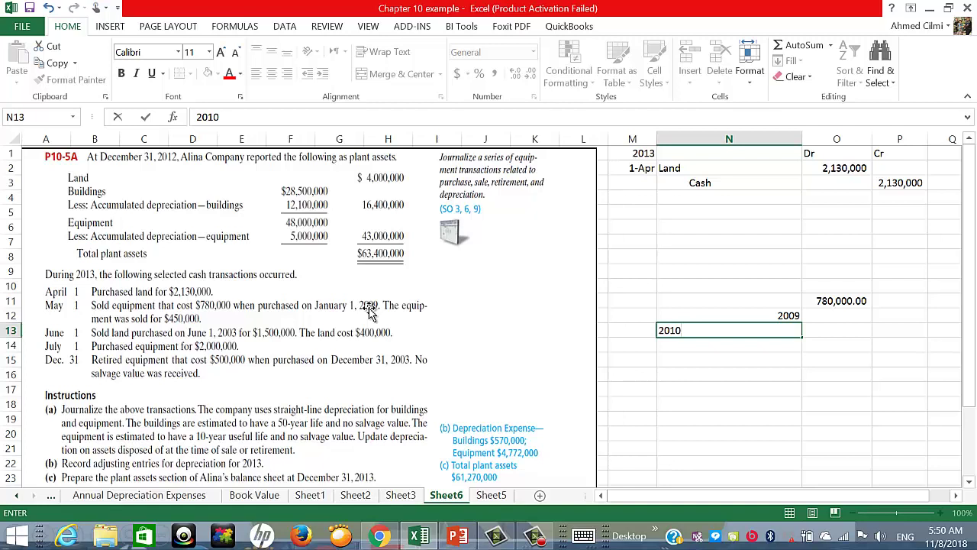
pyautogui.press('Return')
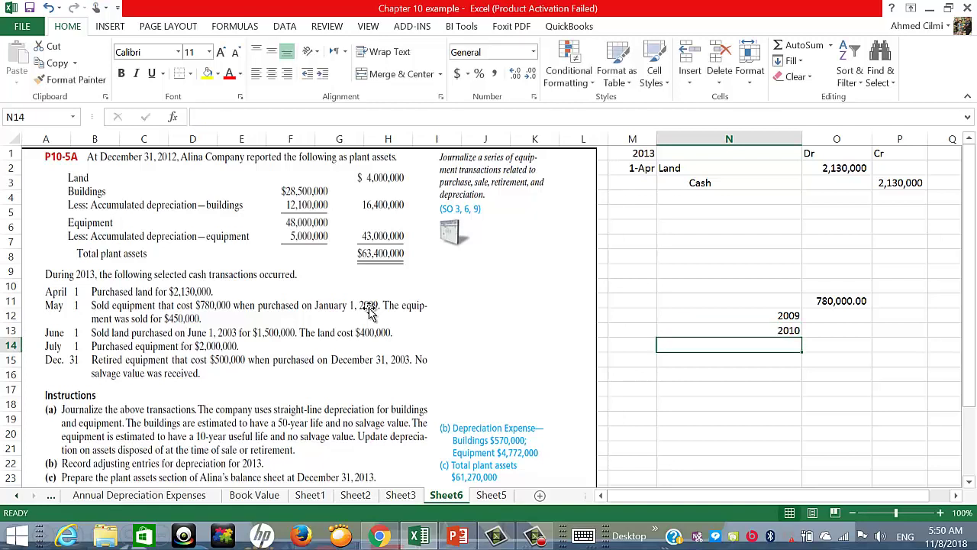
pyautogui.write('2011')
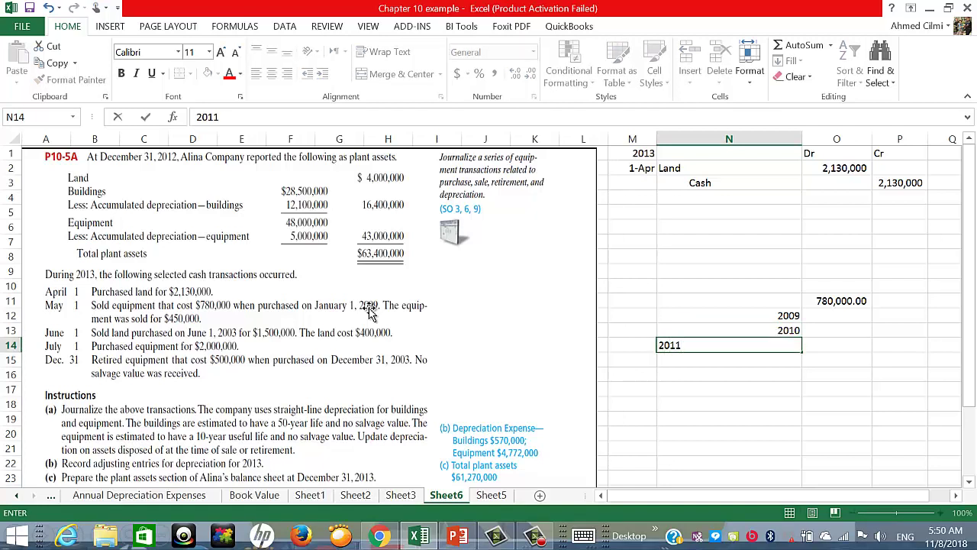
pyautogui.press('Return')
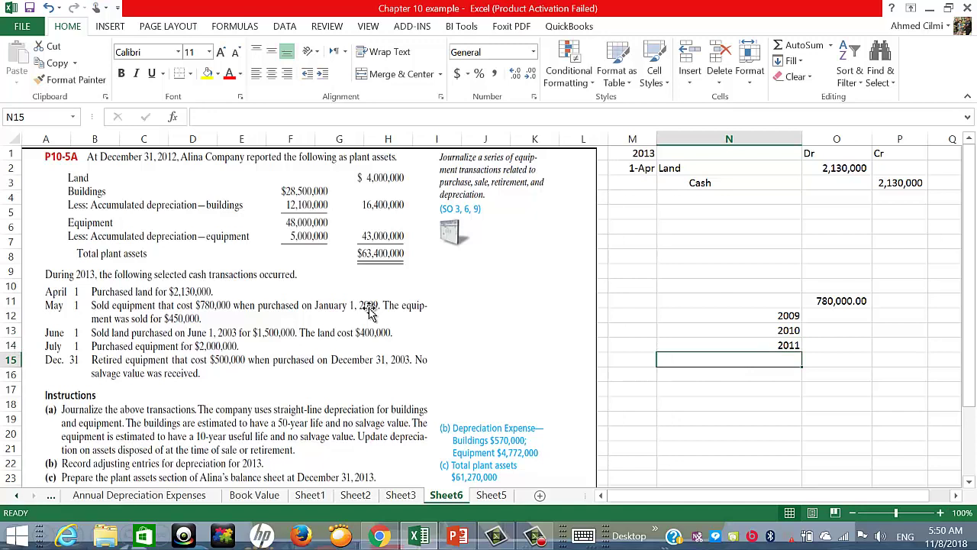
pyautogui.write('2012')
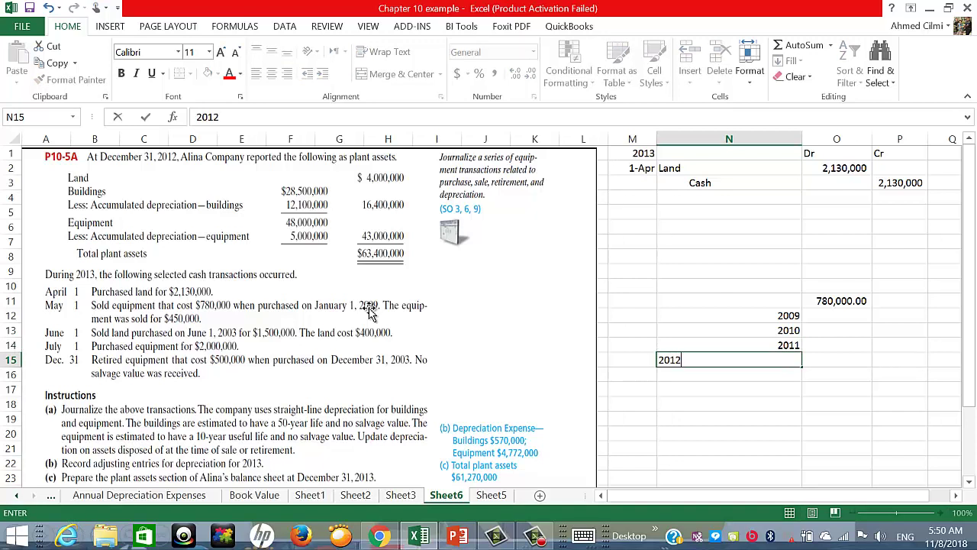
pyautogui.press('Return')
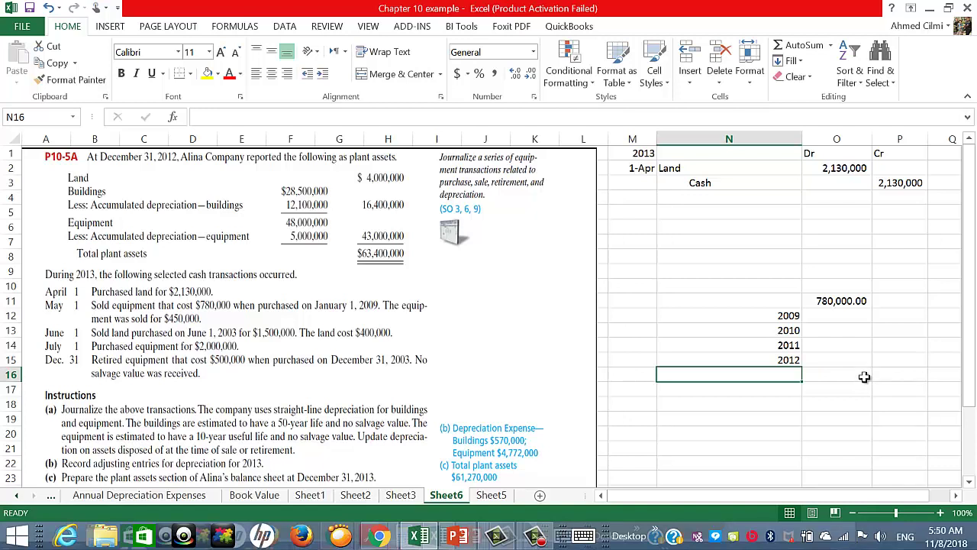
# Step: Add the partial-year line below the years, with 4 months in cell N16 and 2013 in M16
pyautogui.write('4 months')
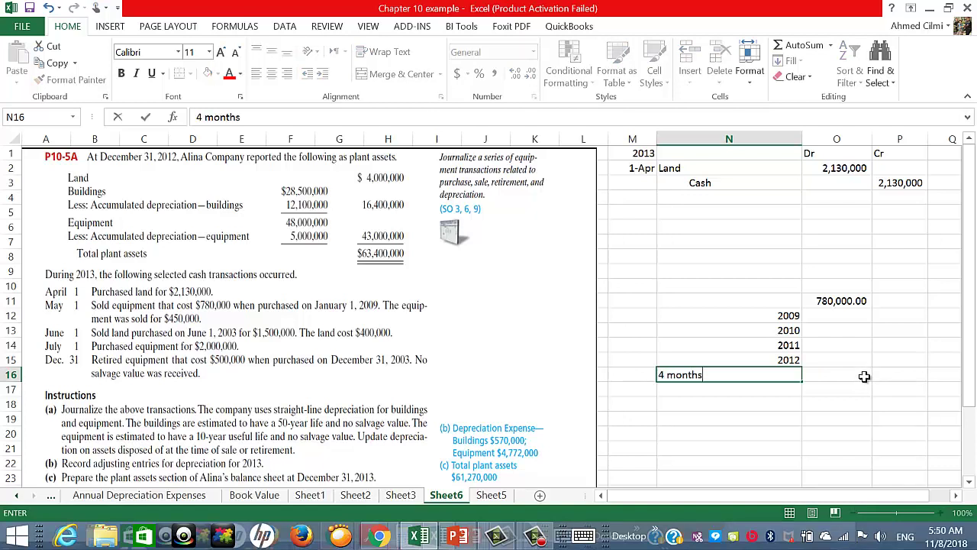
pyautogui.press('Return')
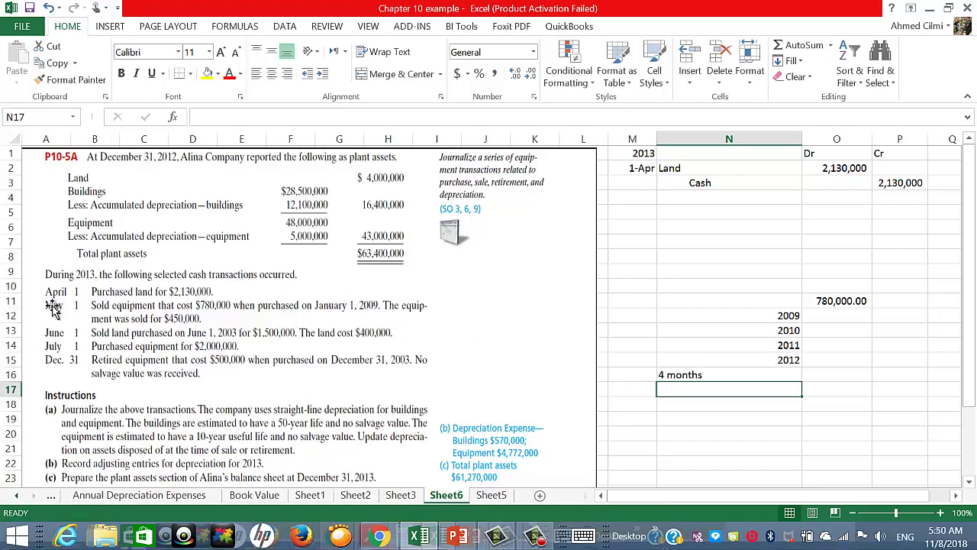
pyautogui.click(613, 374)
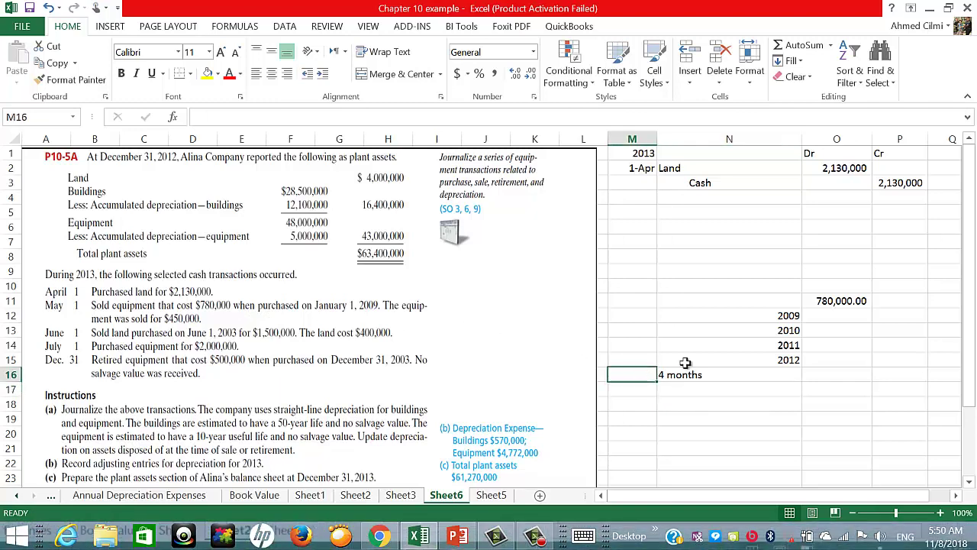
pyautogui.write('2013')
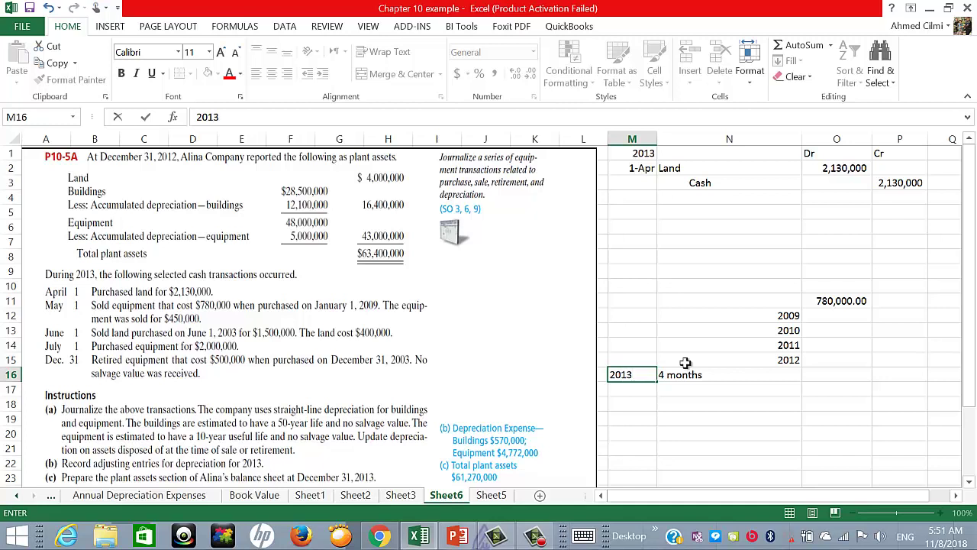
pyautogui.press('Return')
pyautogui.click(690, 370)
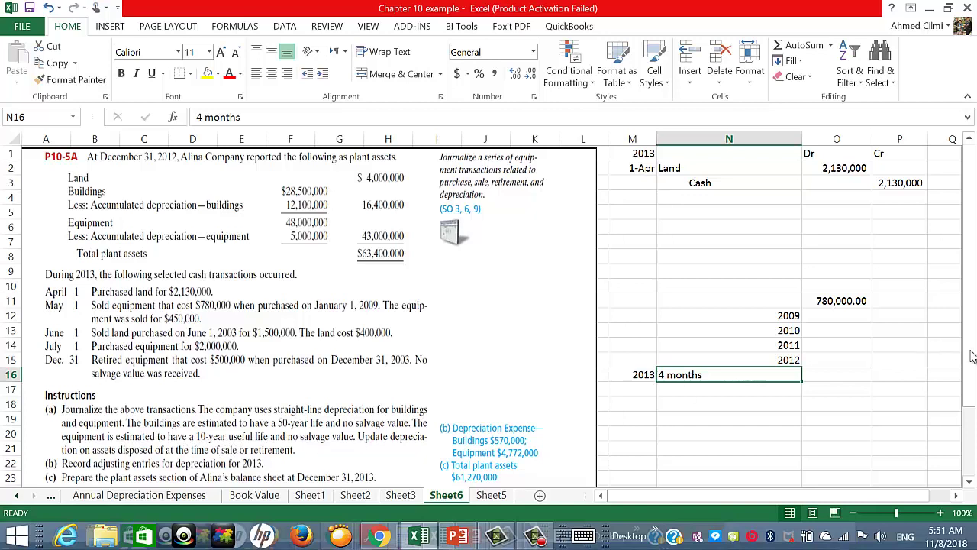
# Step: Enter the equipment's useful life of 10 years in cell P11, beside its cost
pyautogui.click(914, 302)
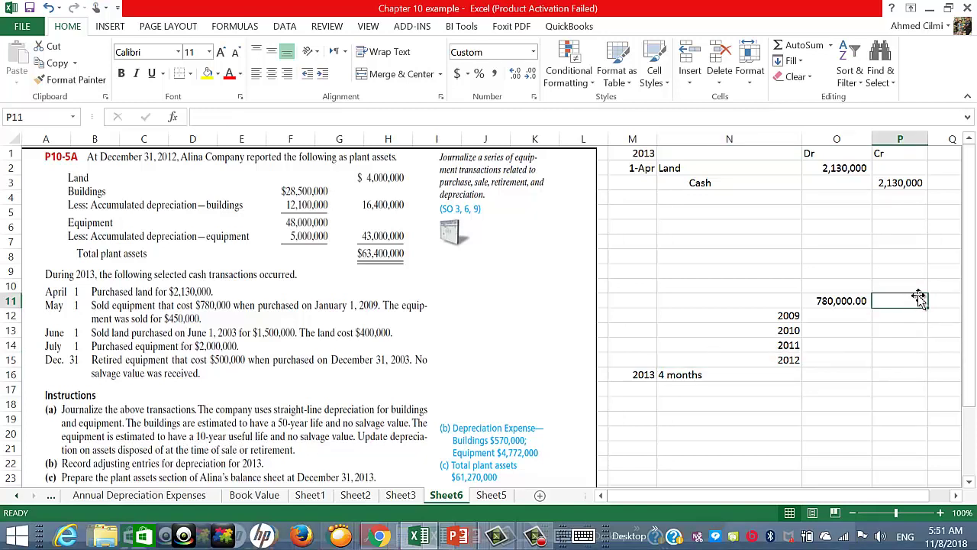
pyautogui.write('10')
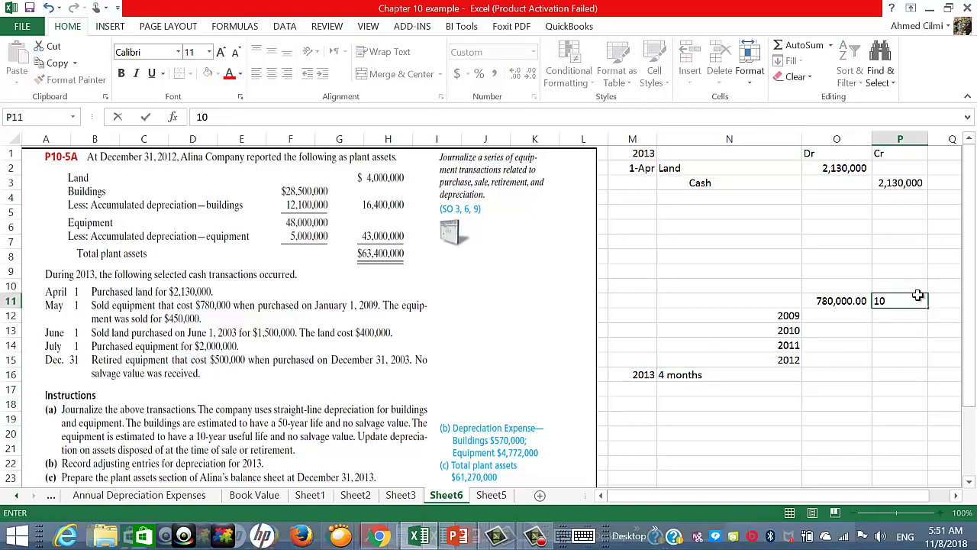
pyautogui.press('Return')
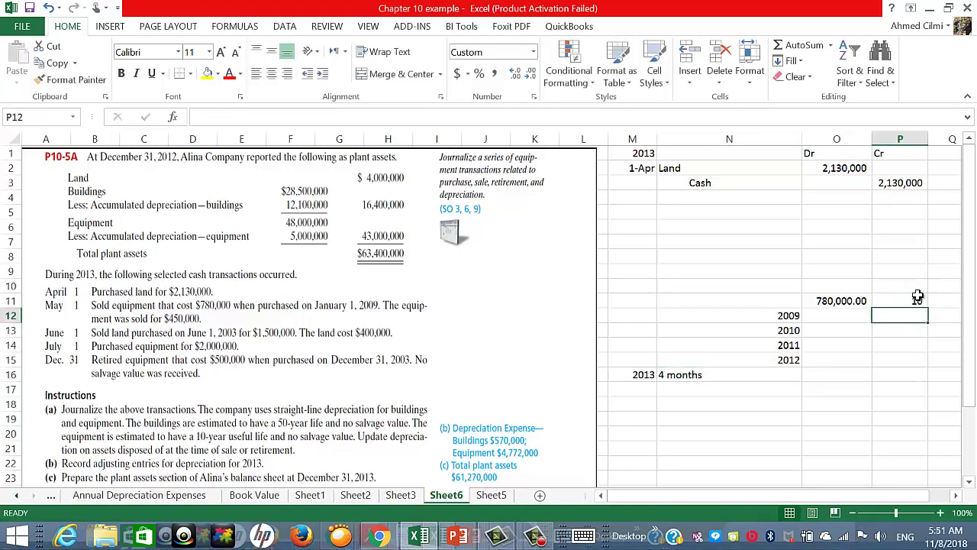
# Step: Calculate the annual straight-line depreciation in cell Q11 by dividing the cost in O11 by the useful life in P11
pyautogui.click(958, 497)
pyautogui.click(958, 497)
pyautogui.click(861, 304)
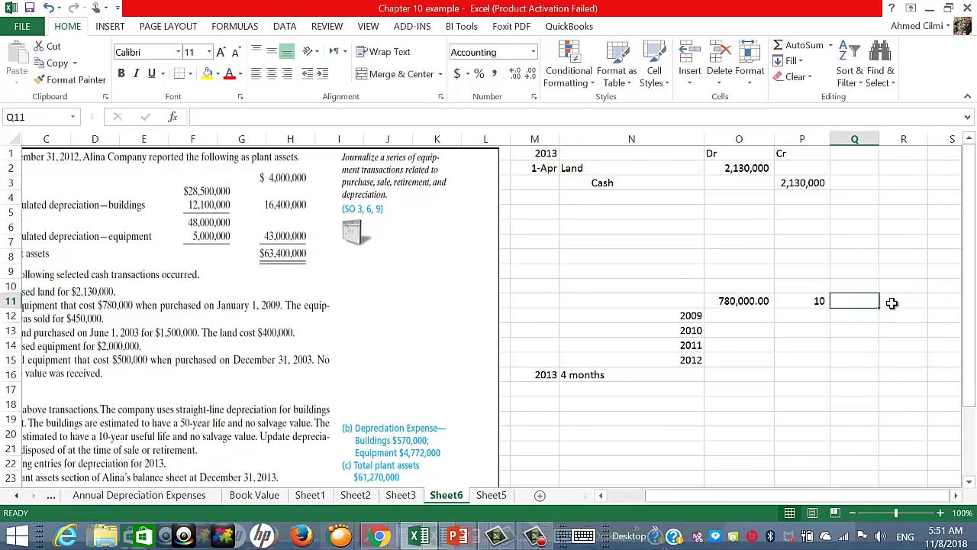
pyautogui.write('=')
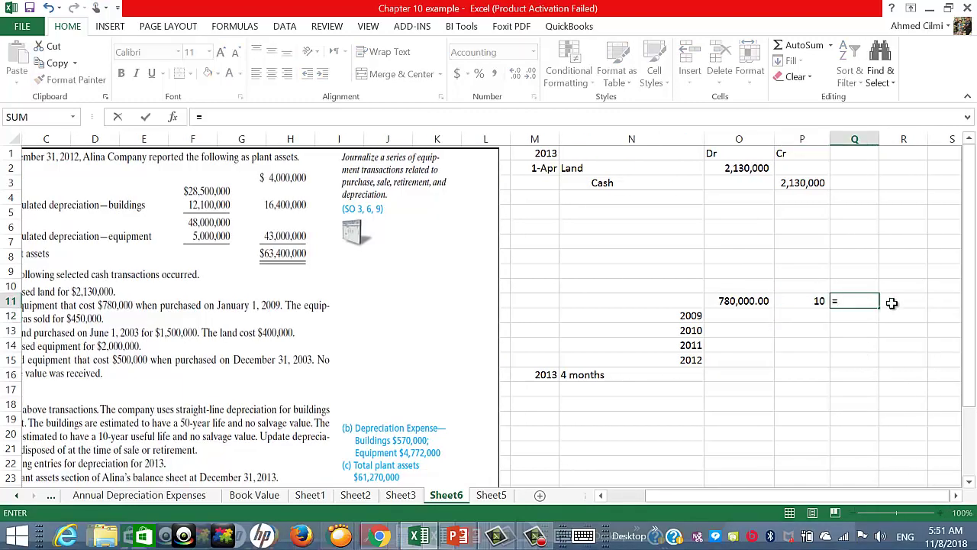
pyautogui.press('Left')
pyautogui.press('Left')
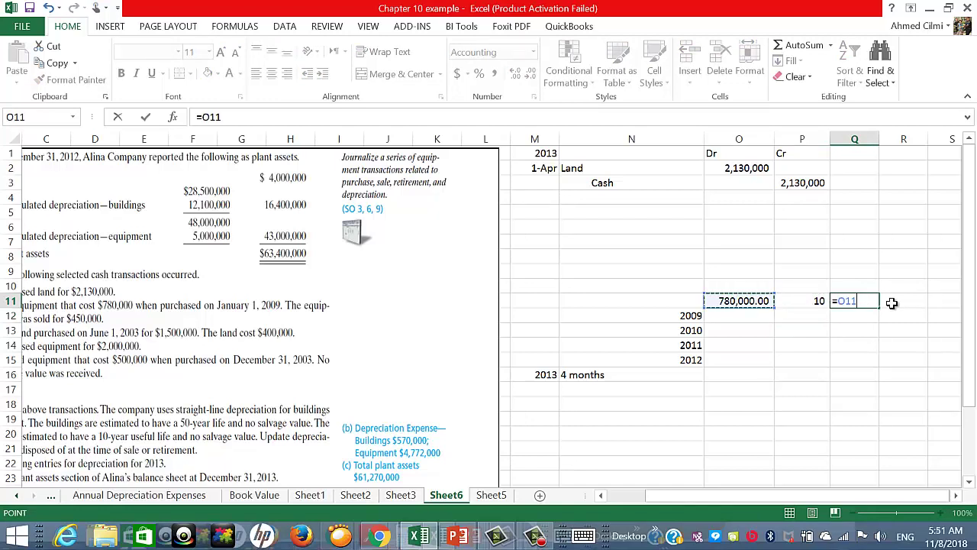
pyautogui.write('/')
pyautogui.press('Left')
pyautogui.press('Return')
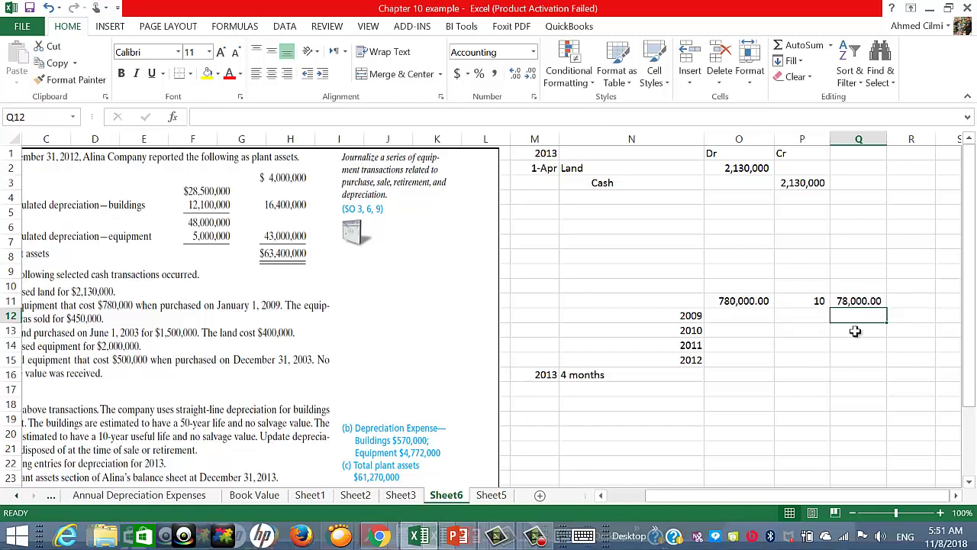
# Step: Enter 4 full years in cell O17 and the annual depreciation of 78000 in P17
pyautogui.click(647, 394)
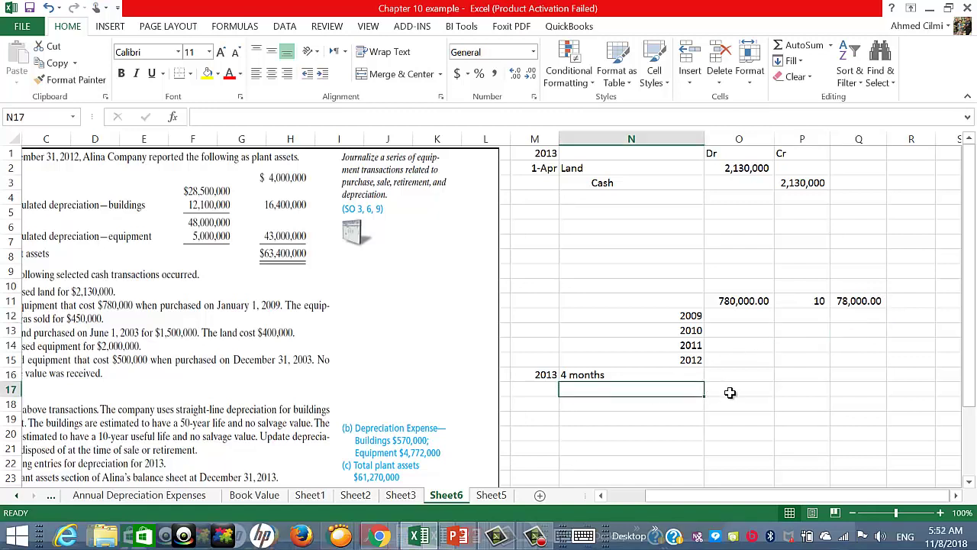
pyautogui.click(747, 390)
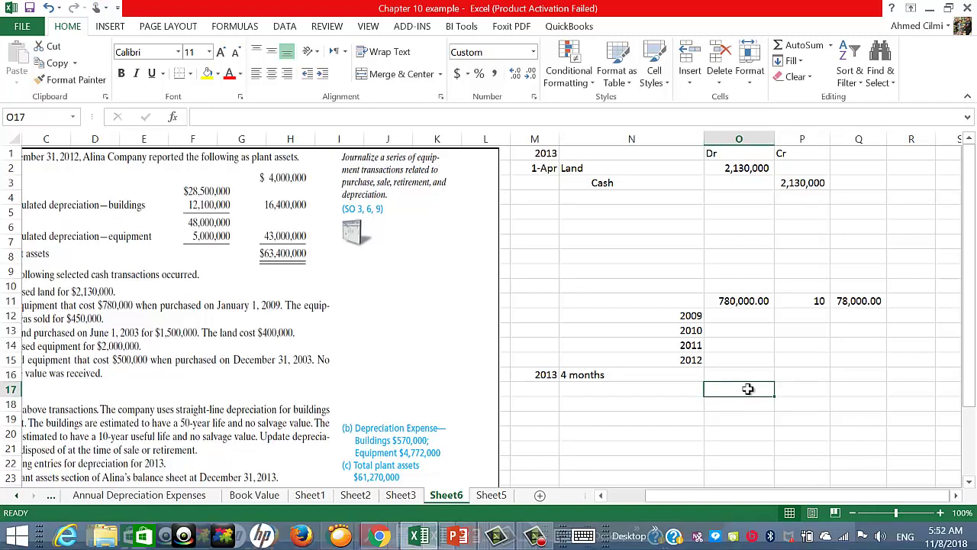
pyautogui.write('4')
pyautogui.press('Tab')
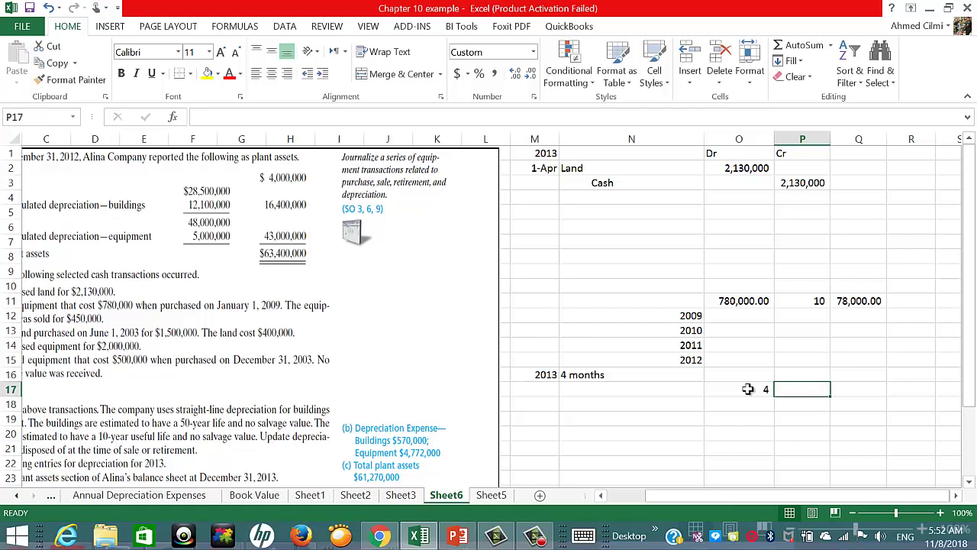
pyautogui.write('78')
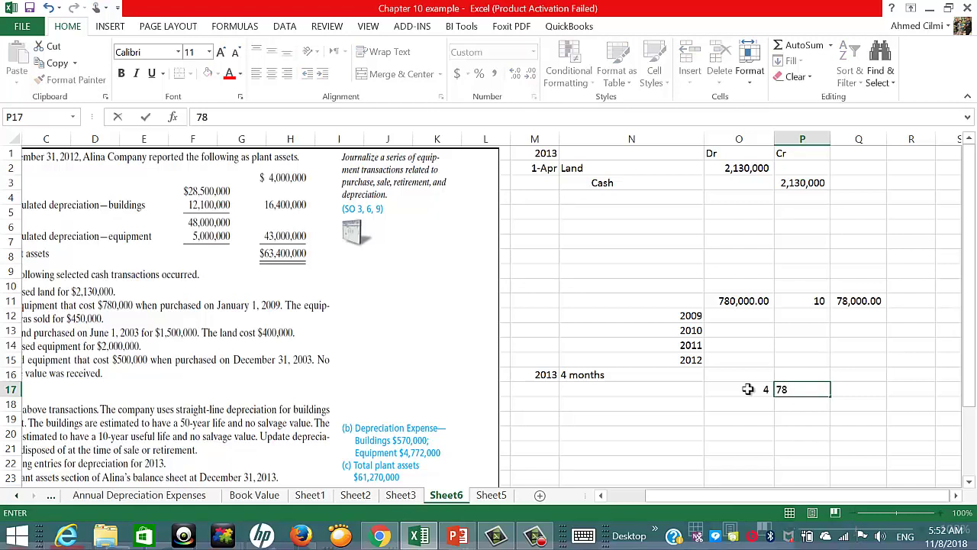
pyautogui.write('000')
pyautogui.press('Return')
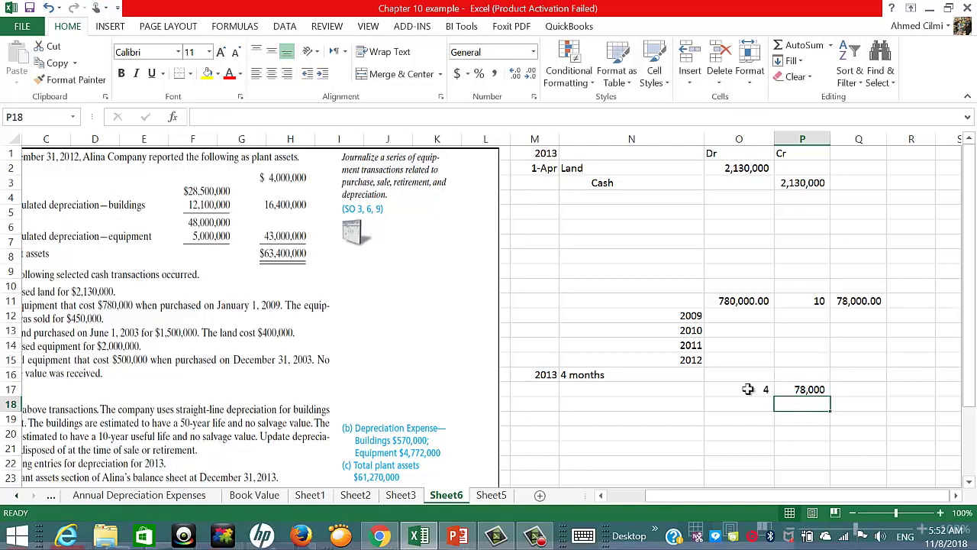
pyautogui.click(867, 392)
pyautogui.write('=')
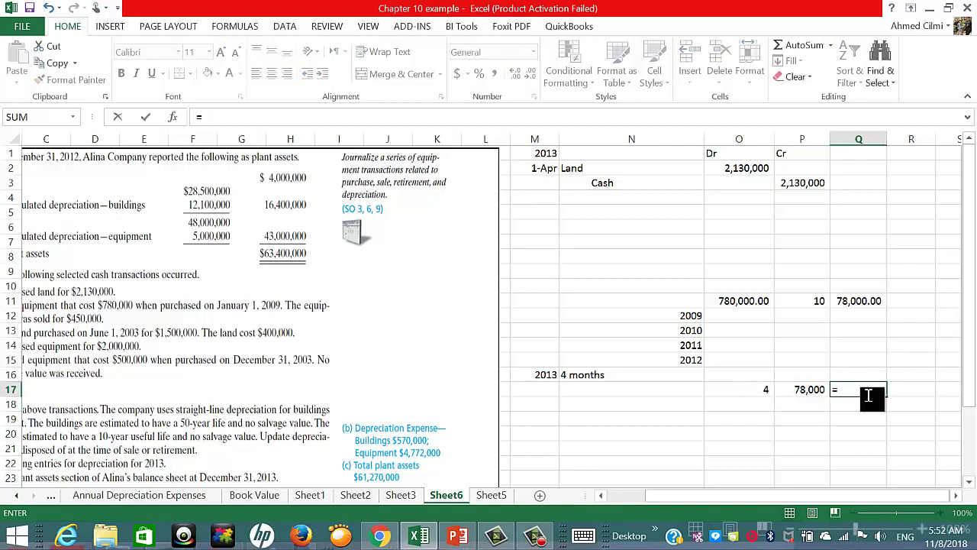
pyautogui.press('Left')
pyautogui.press('Left')
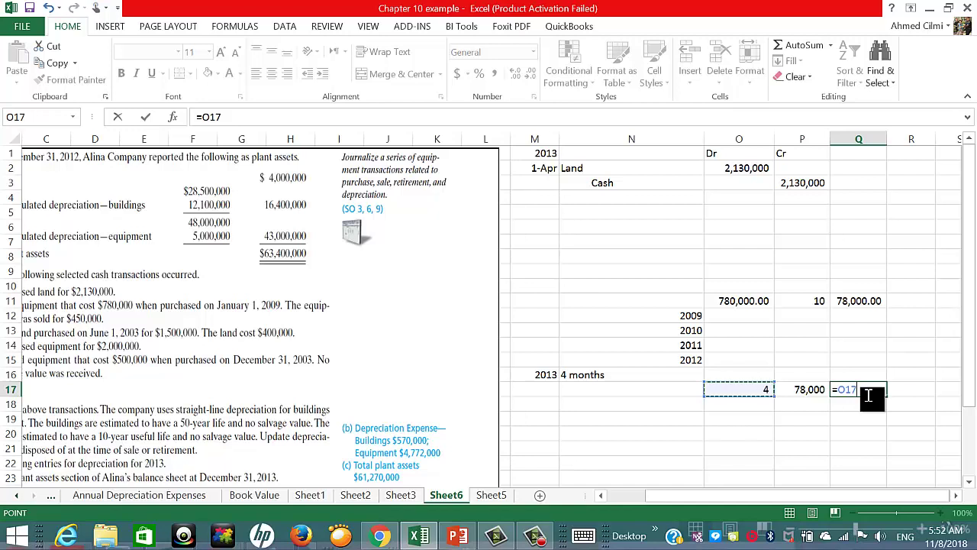
pyautogui.write('*')
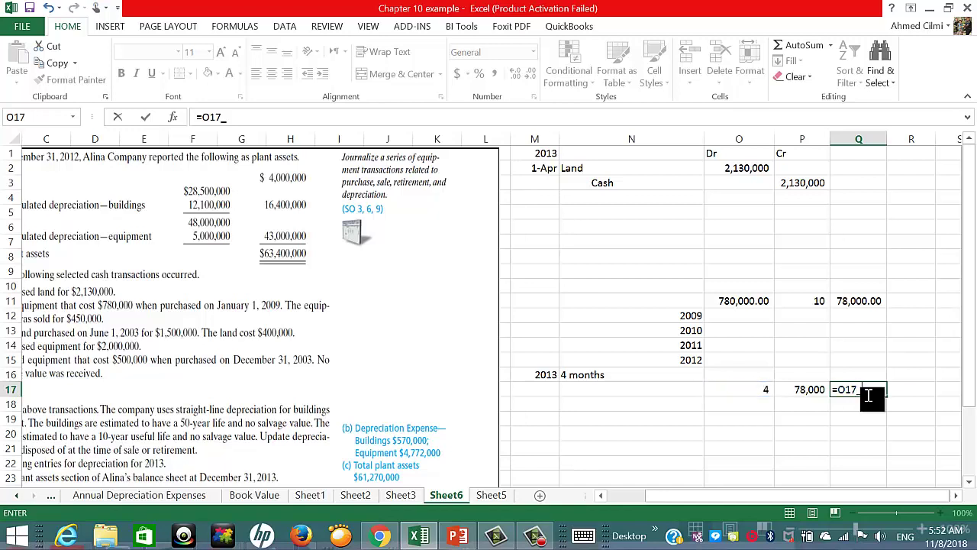
pyautogui.press('BackSpace')
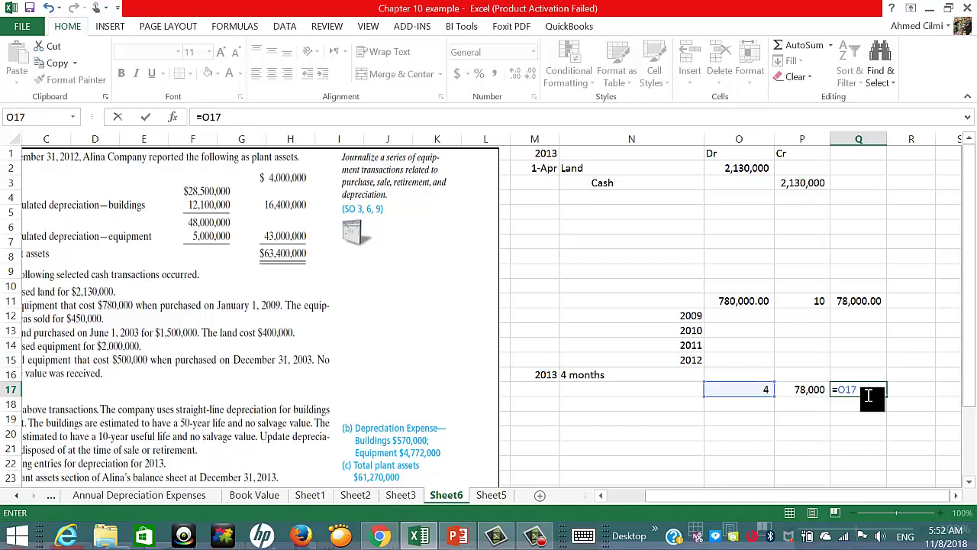
pyautogui.write('&*')
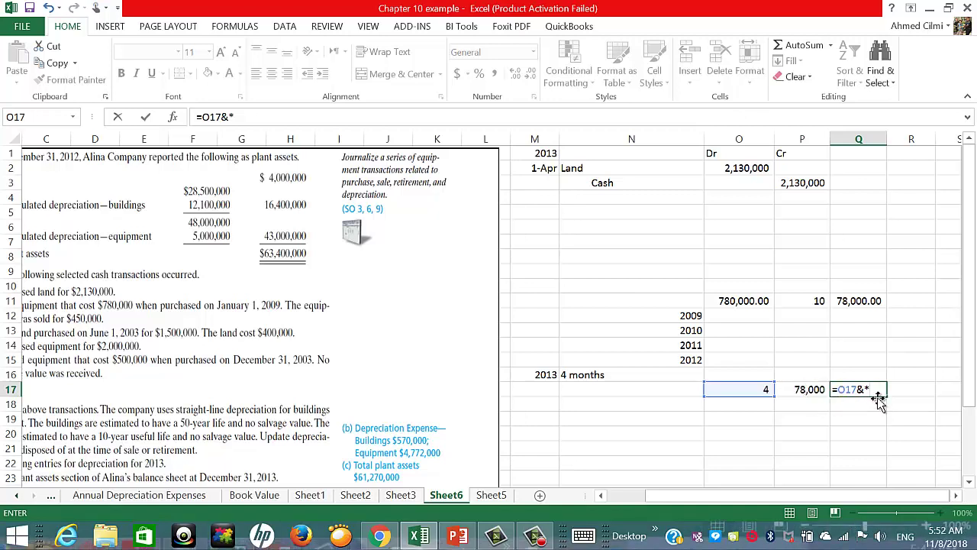
pyautogui.press('Left')
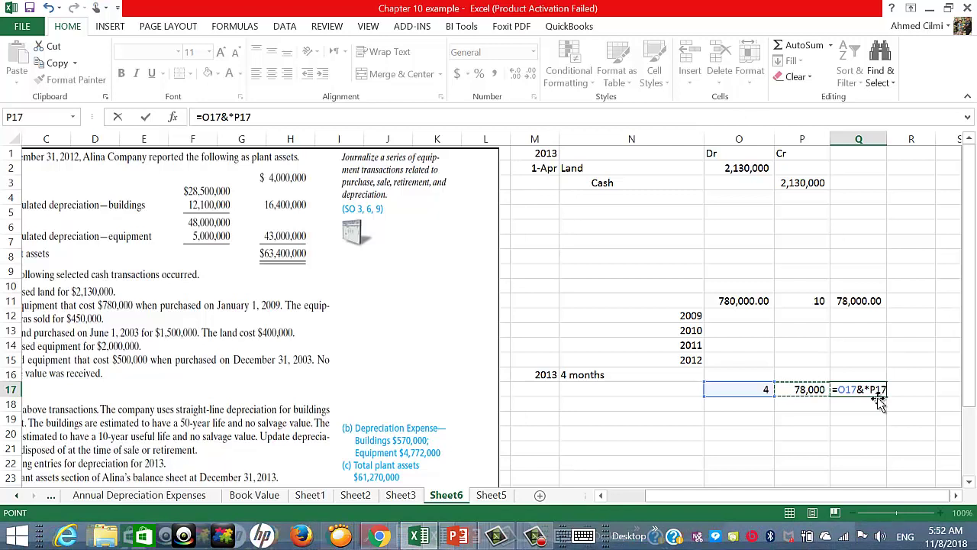
pyautogui.press('Escape')
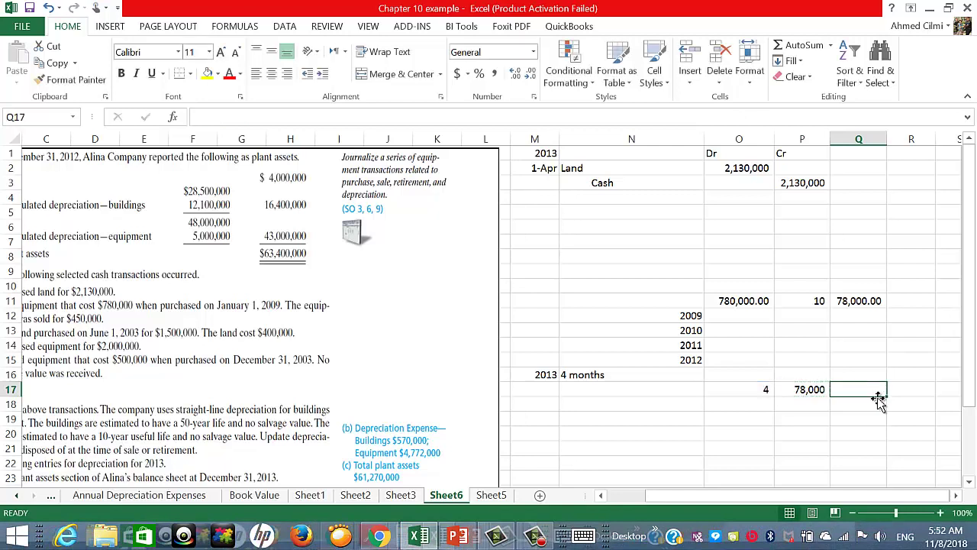
# Step: Calculate the full-year depreciation in cell Q17 by multiplying O17 by P17, and apply the comma number format to it
pyautogui.write('=')
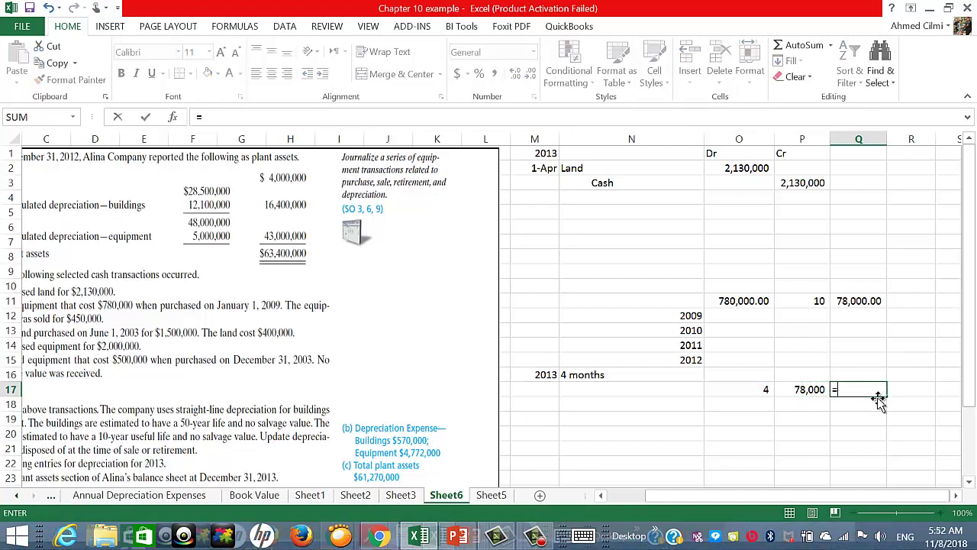
pyautogui.click(740, 389)
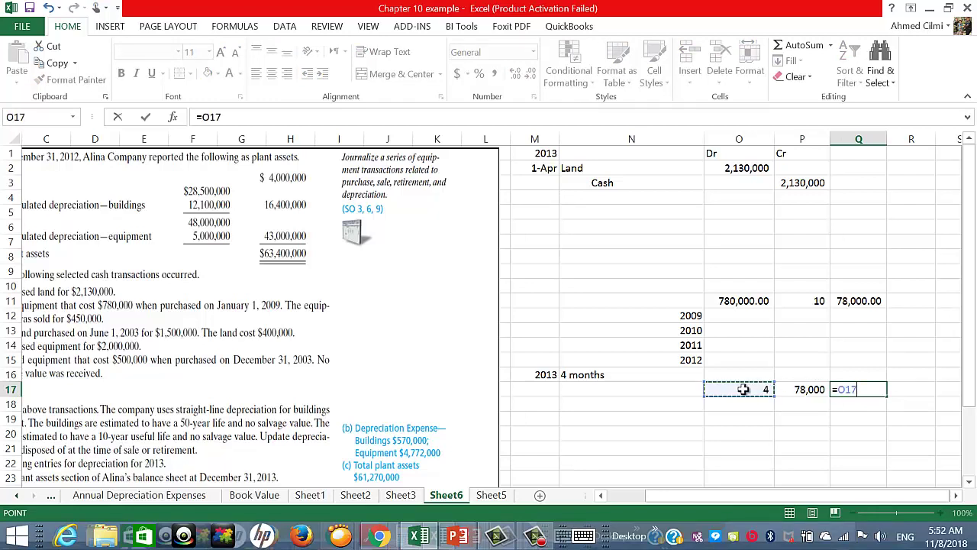
pyautogui.write('&')
pyautogui.write('%')
pyautogui.press('BackSpace')
pyautogui.write('*')
pyautogui.press('Left')
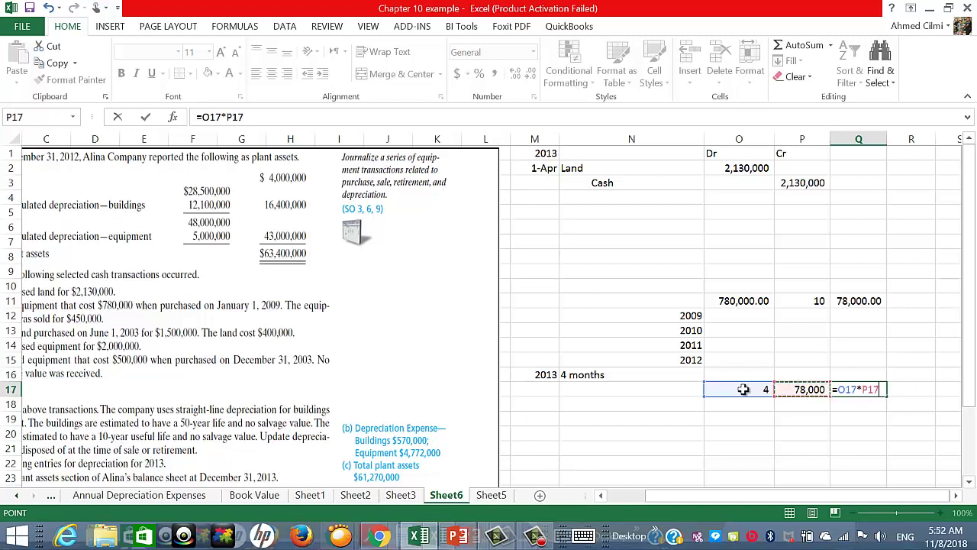
pyautogui.press('Return')
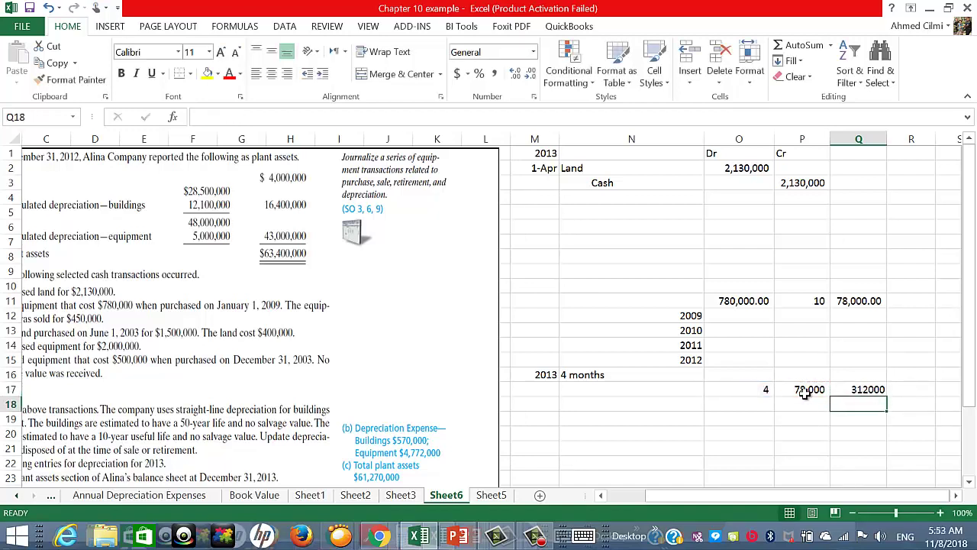
pyautogui.click(863, 390)
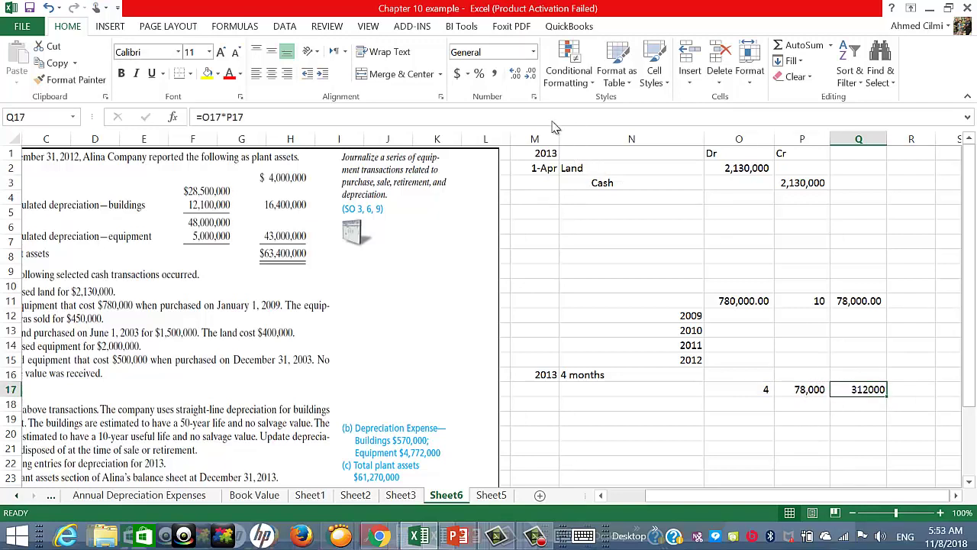
pyautogui.click(493, 73)
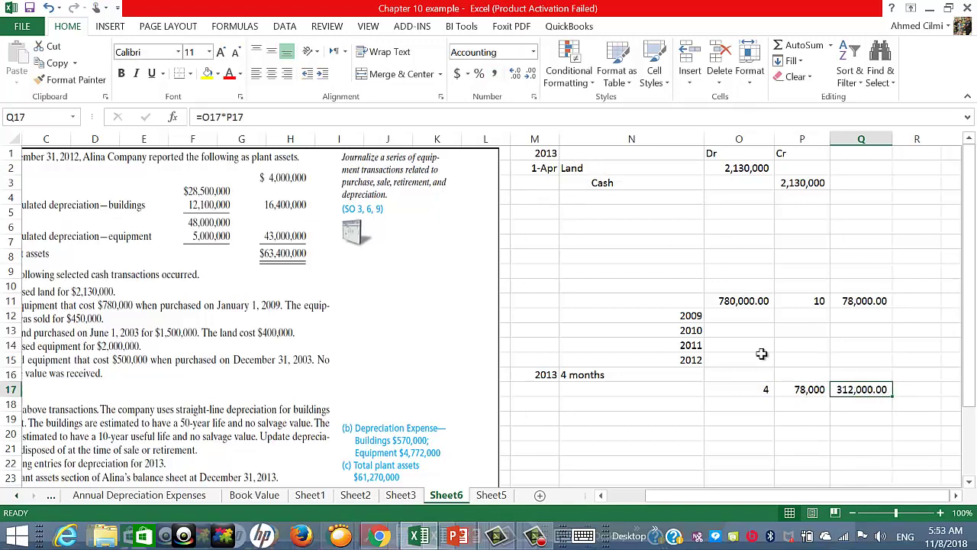
pyautogui.click(754, 405)
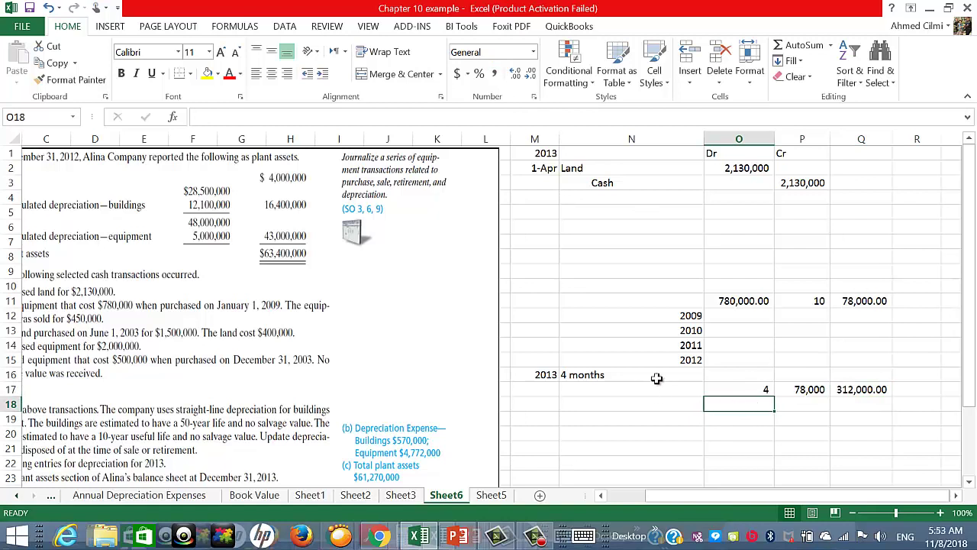
pyautogui.click(690, 318)
pyautogui.click(691, 332)
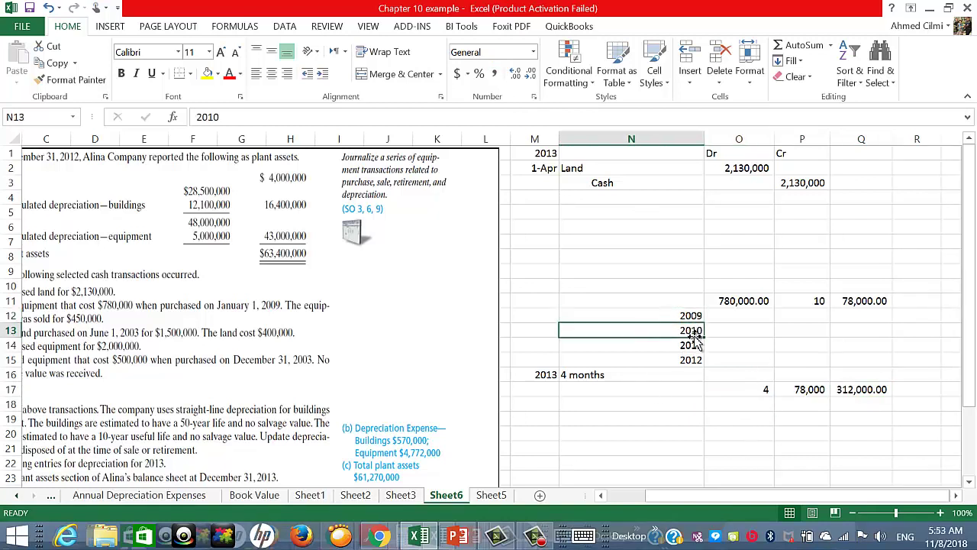
pyautogui.click(692, 344)
pyautogui.click(692, 359)
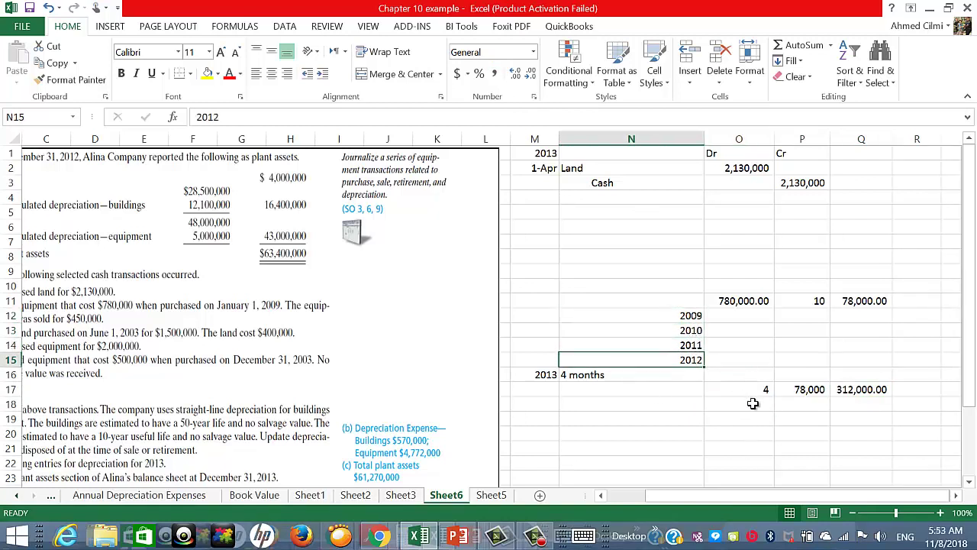
# Step: Try entering the partial-year fraction 4/12 as a plain entry in cell O18, and clear the cell again
pyautogui.click(754, 402)
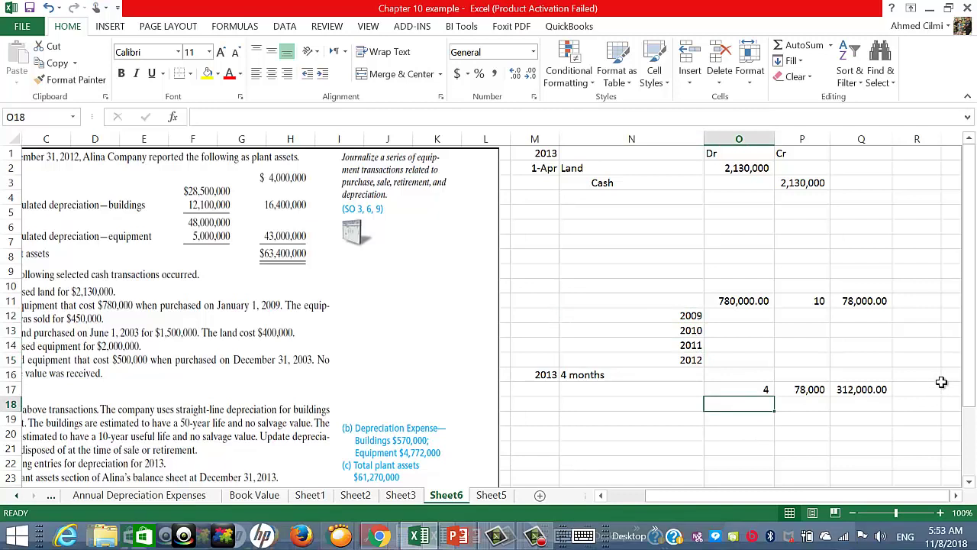
pyautogui.write('4')
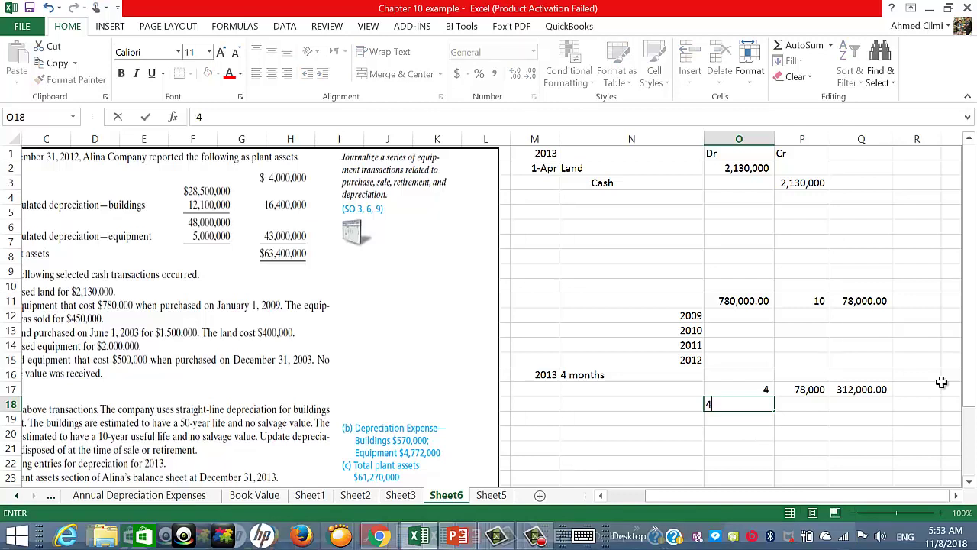
pyautogui.write('/12')
pyautogui.press('Return')
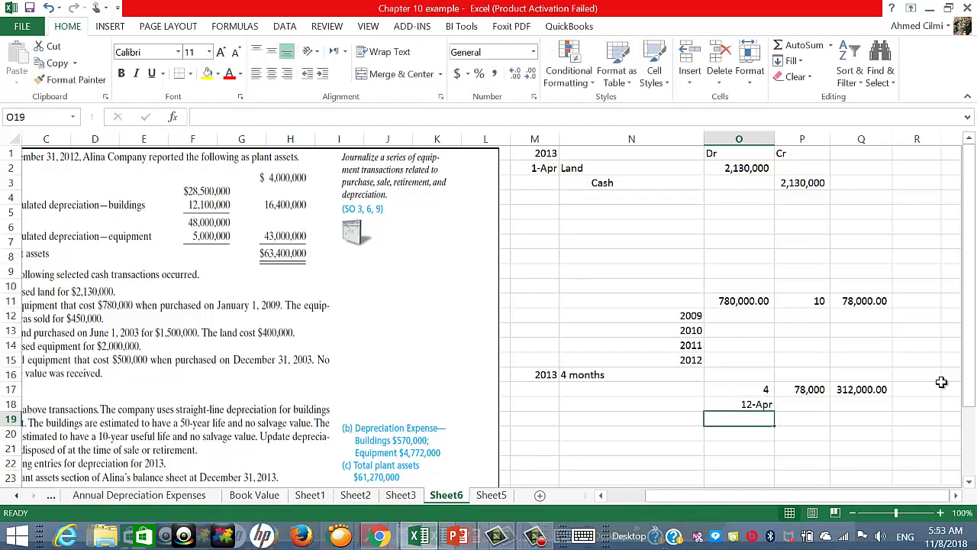
pyautogui.click(761, 403)
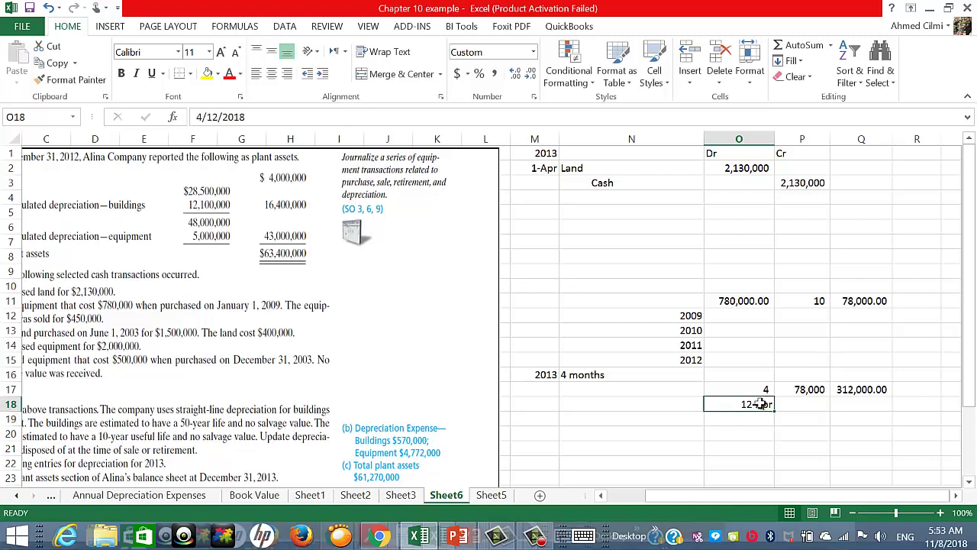
pyautogui.press('Delete')
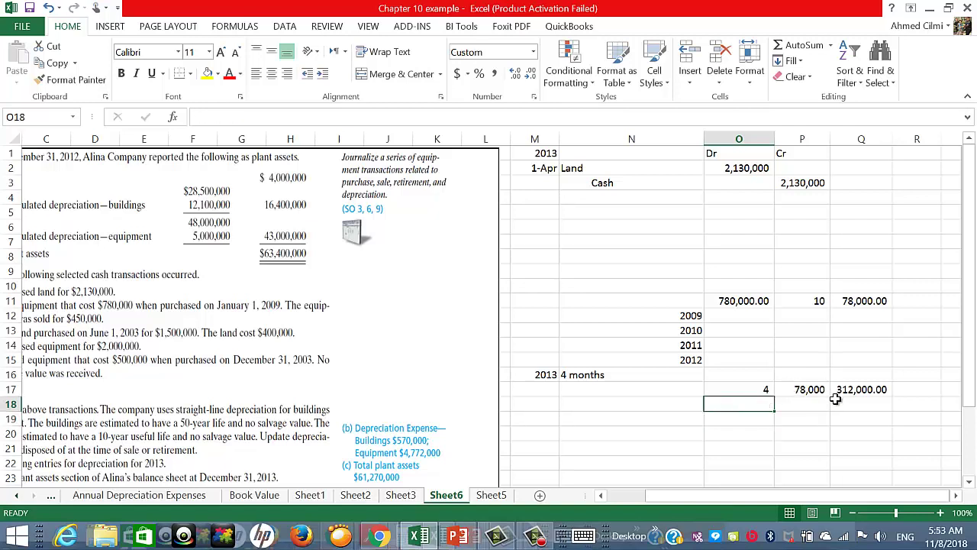
# Step: Calculate the 2013 partial-year fraction in cell N18 with the formula =4/12
pyautogui.click(671, 403)
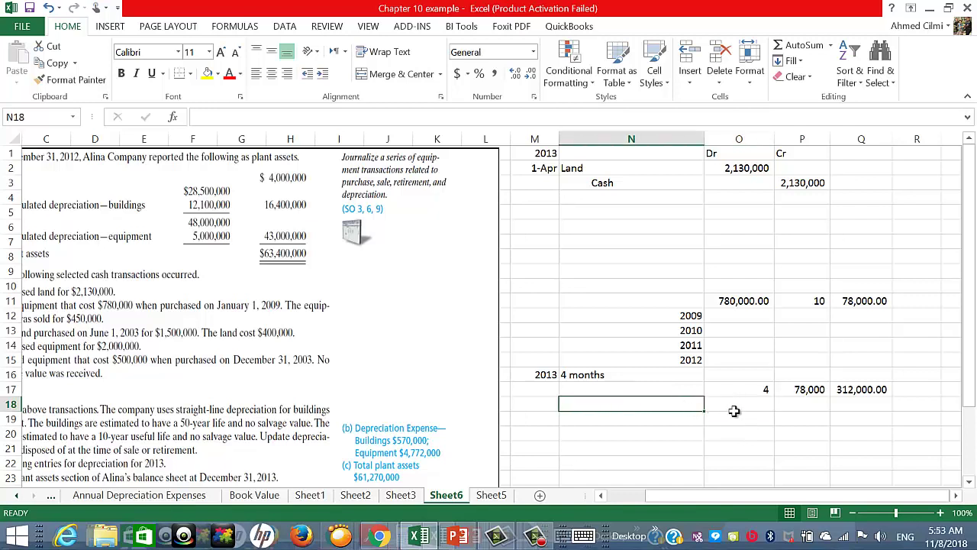
pyautogui.write('=')
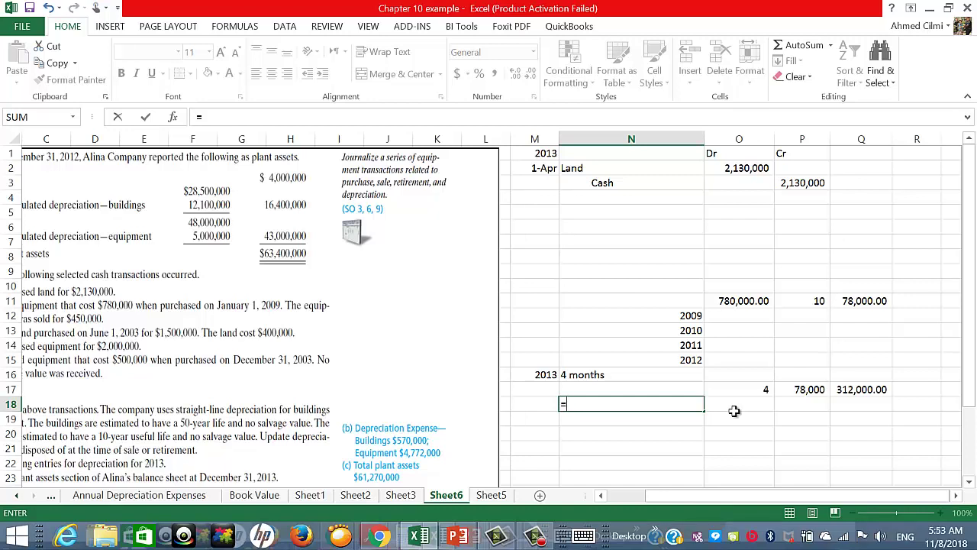
pyautogui.write('4/12')
pyautogui.press('Return')
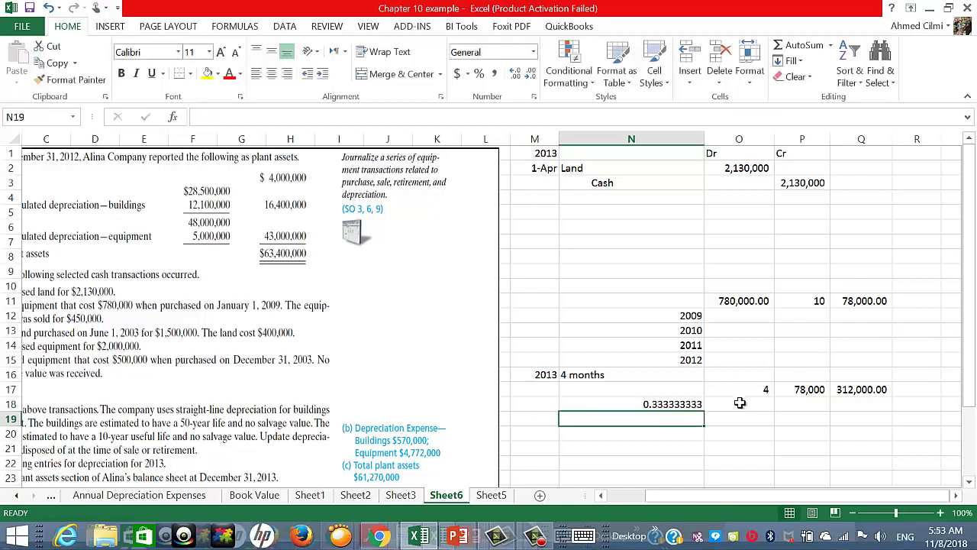
pyautogui.click(675, 404)
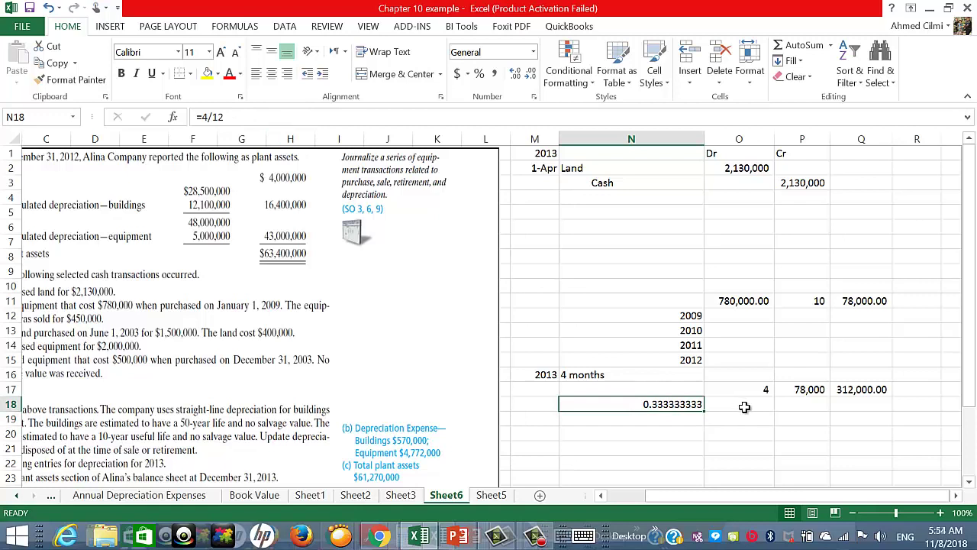
# Step: Calculate the four-month depreciation in cell Q18 by multiplying the annual depreciation in P17 by the fraction in N18
pyautogui.click(852, 402)
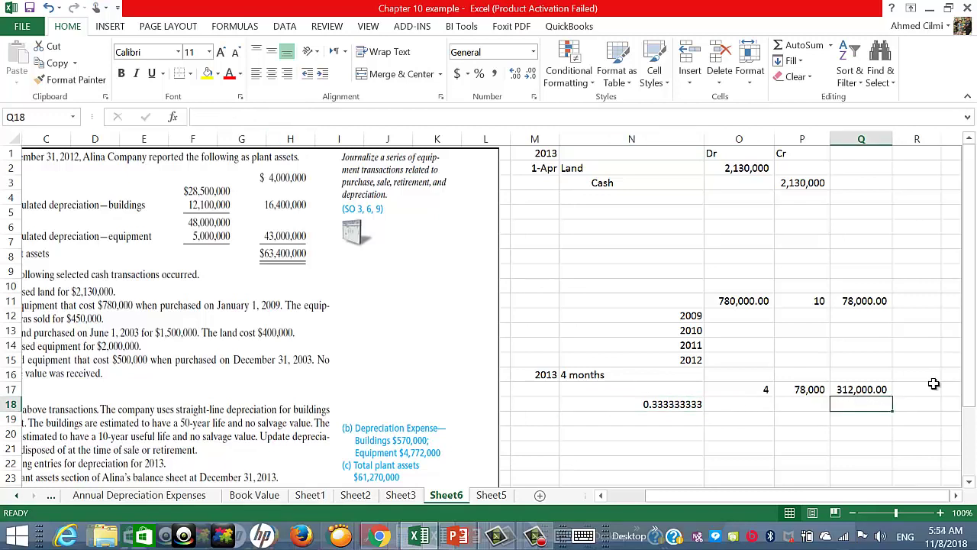
pyautogui.write('=')
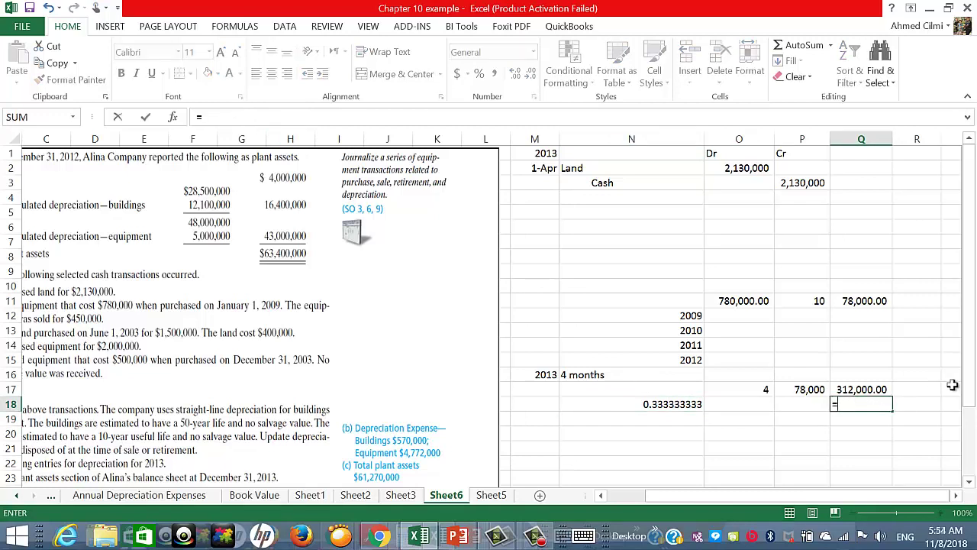
pyautogui.click(813, 391)
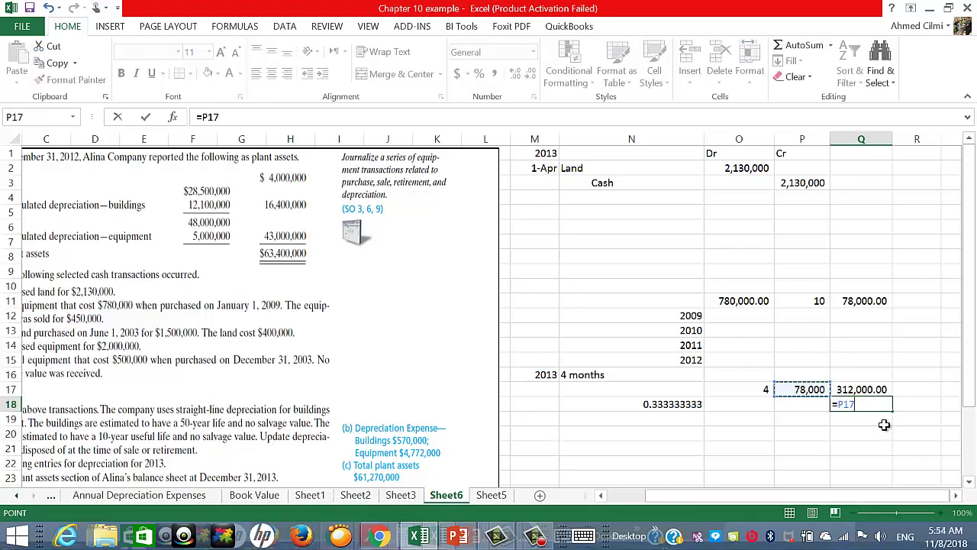
pyautogui.write('*')
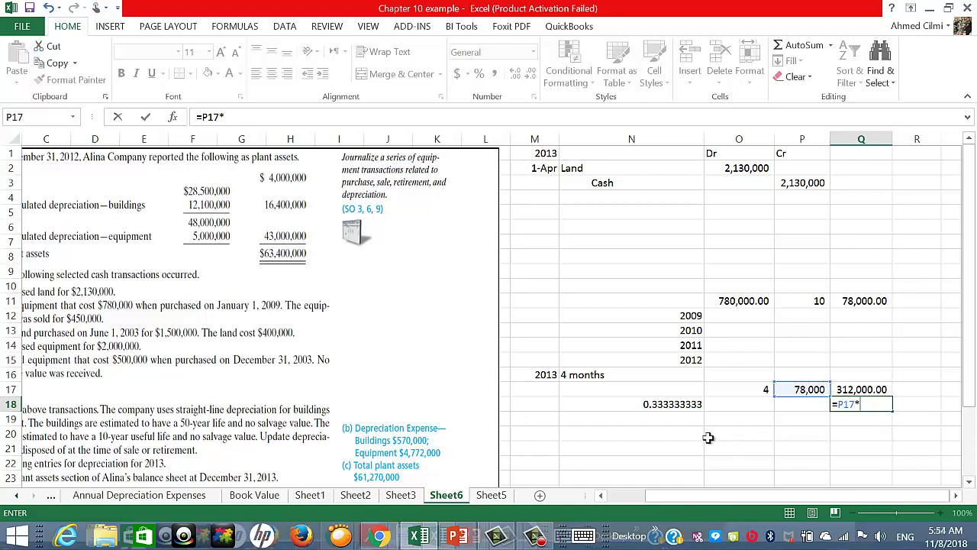
pyautogui.click(675, 405)
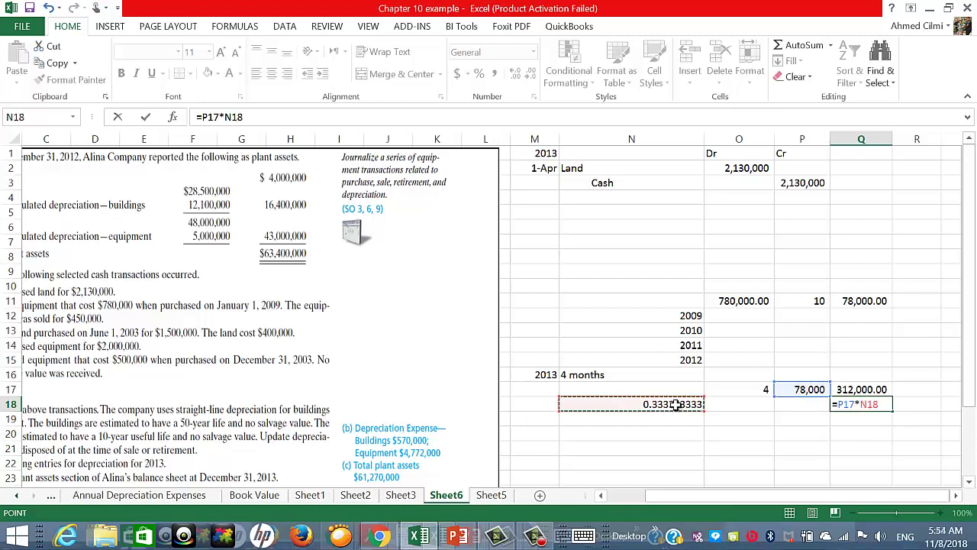
pyautogui.press('Return')
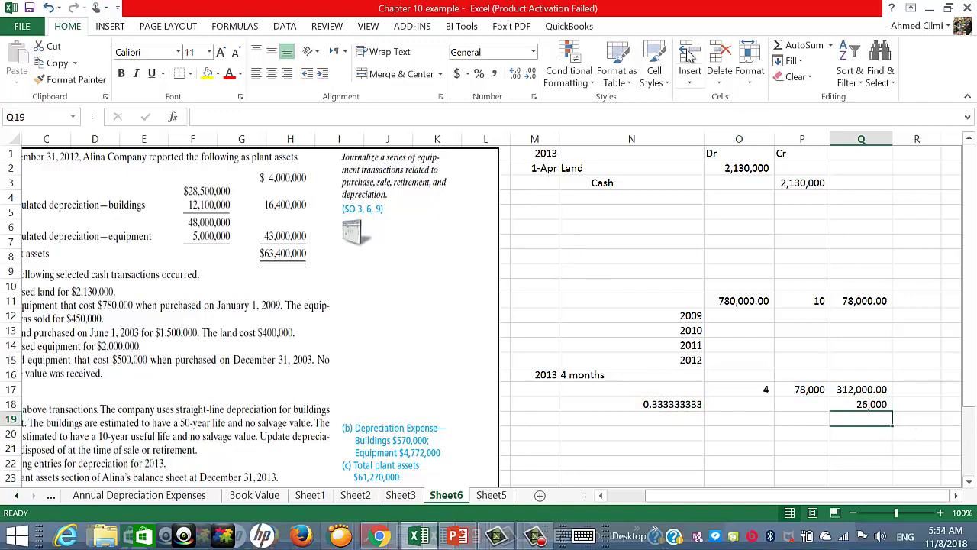
# Step: Total the full-year and partial-year depreciation in cell Q19 by summing Q17:Q18
pyautogui.click(779, 46)
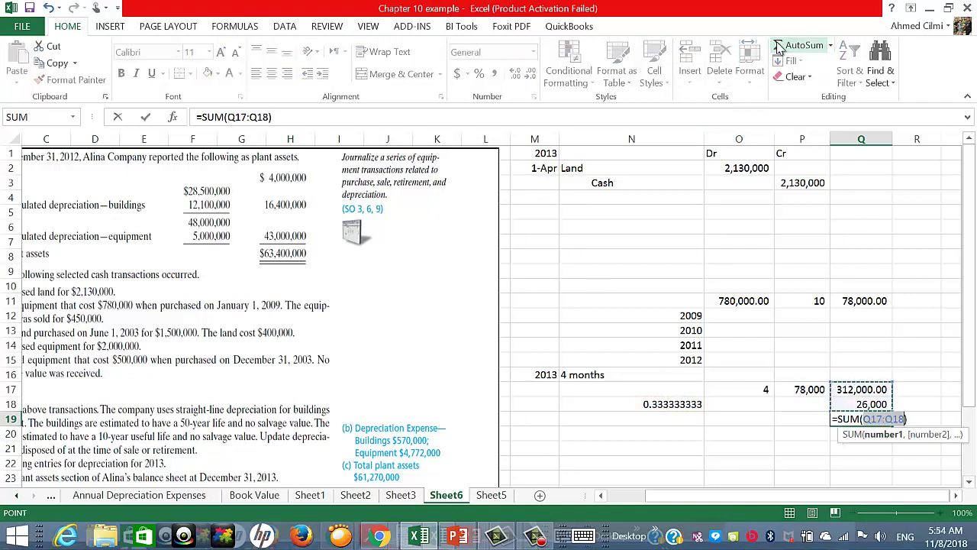
pyautogui.click(779, 46)
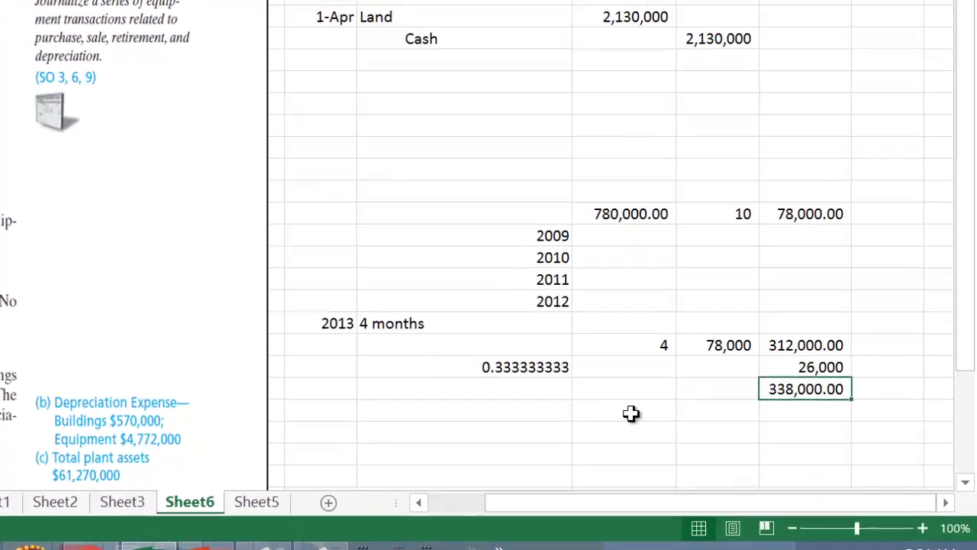
pyautogui.click(631, 413)
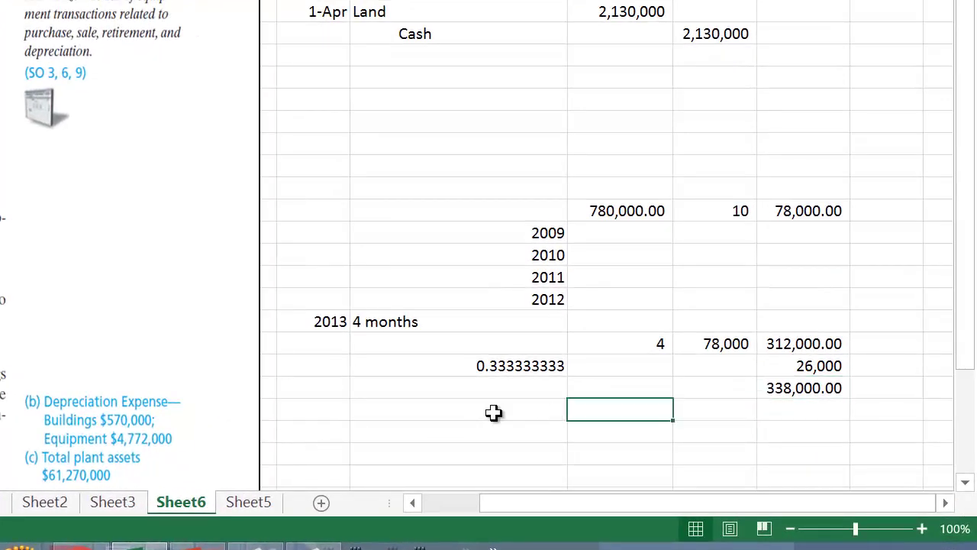
pyautogui.click(502, 411)
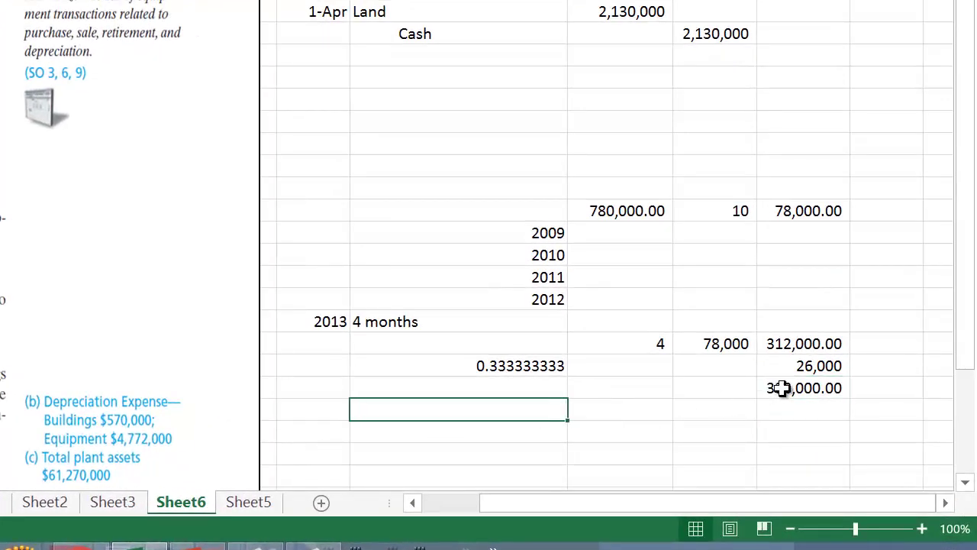
# Step: Enter the sold equipment's cost of 780000 in cell O20
pyautogui.click(781, 388)
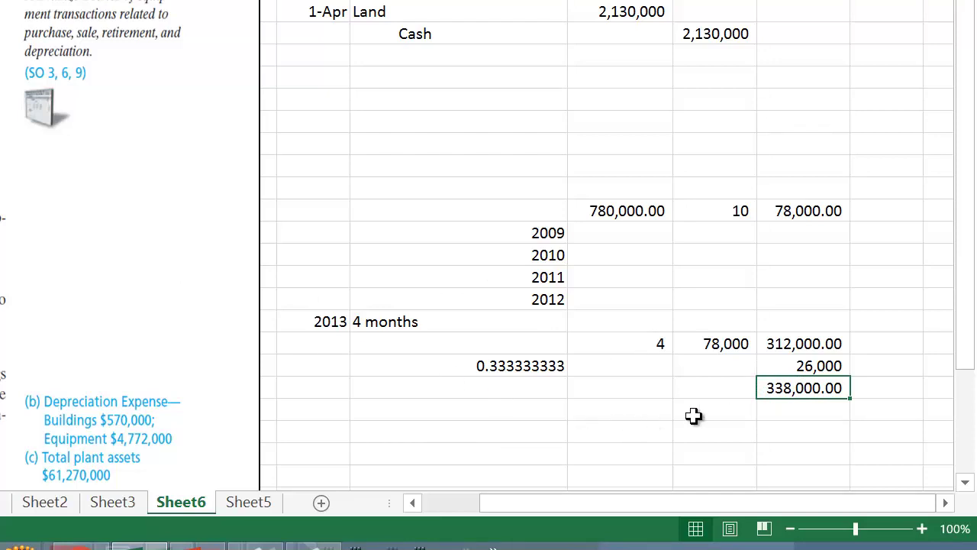
pyautogui.click(592, 413)
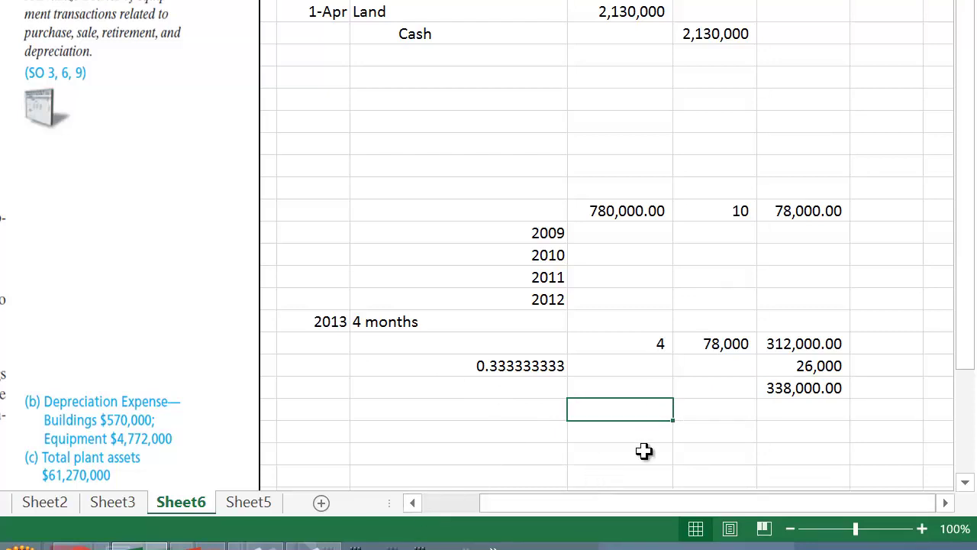
pyautogui.write('78')
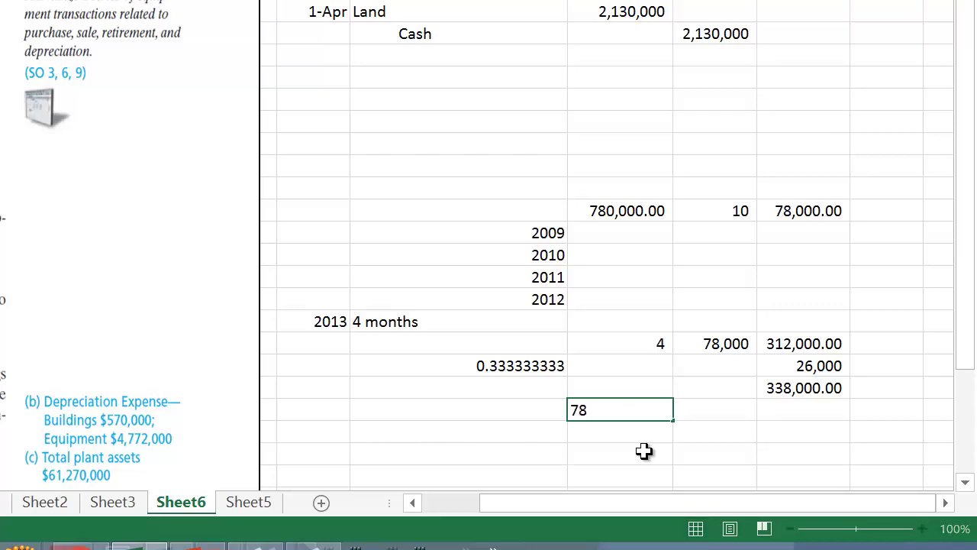
pyautogui.write('0000')
pyautogui.press('Return')
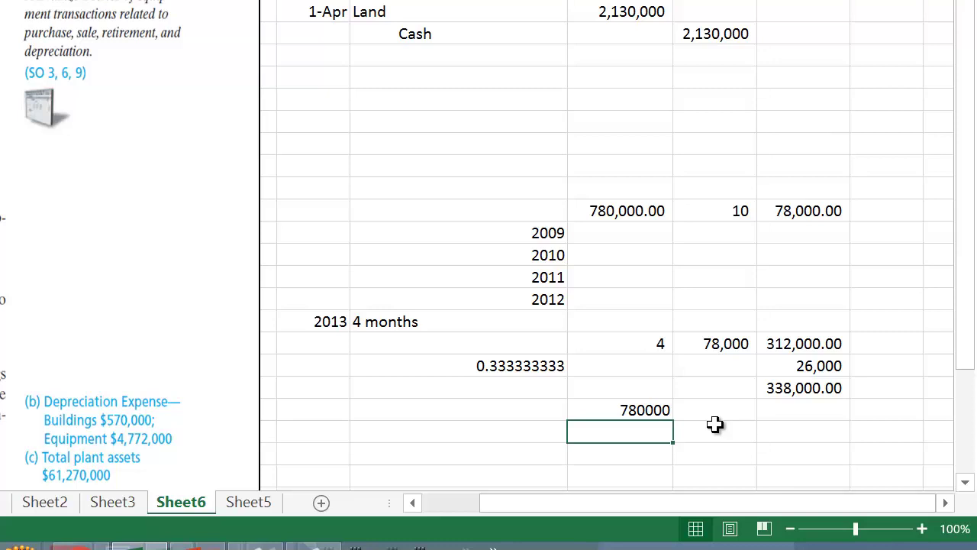
# Step: Link cell O21 to the total depreciation in Q19, and format the cost in O20 with thousands separators and two decimals
pyautogui.write('=')
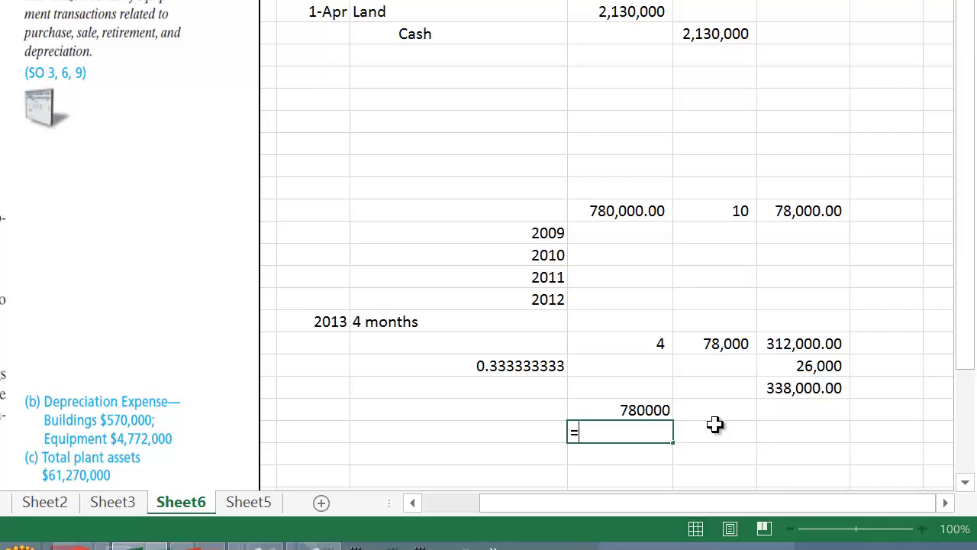
pyautogui.click(800, 390)
pyautogui.press('Return')
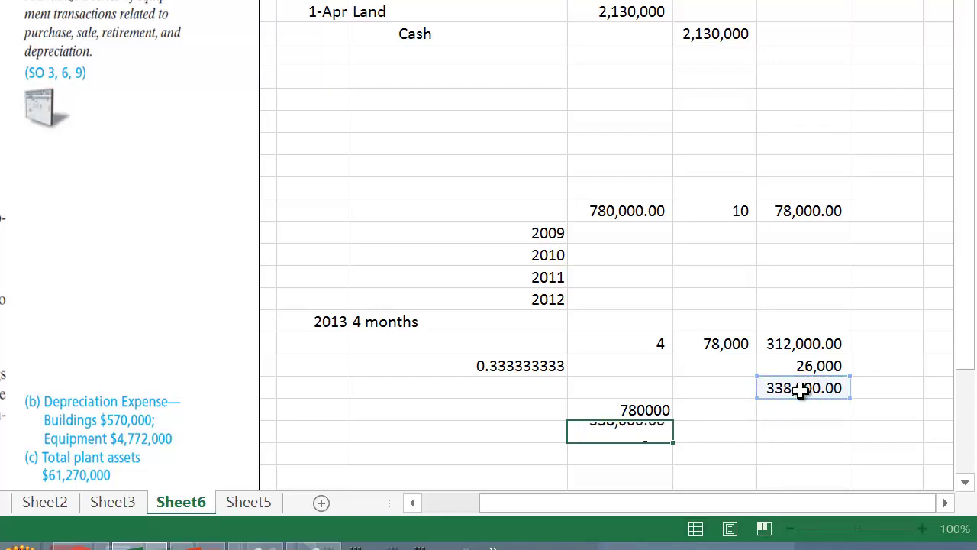
pyautogui.click(646, 410)
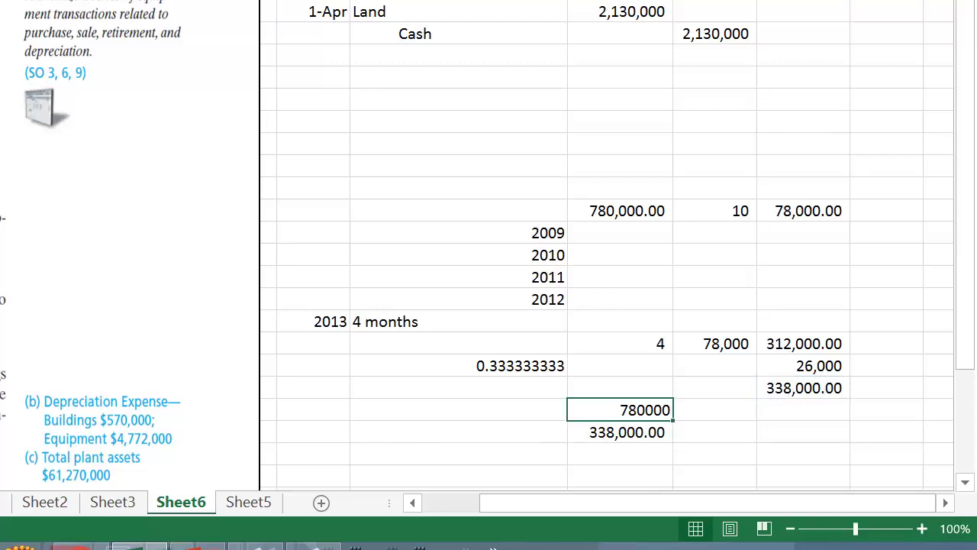
pyautogui.press('Escape')
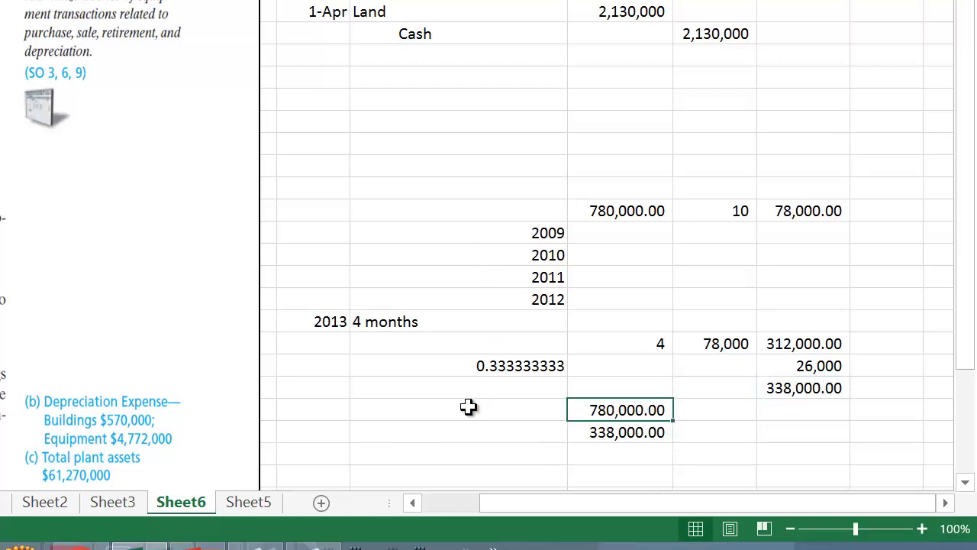
# Step: Label the two amounts by entering "Cost" in cell N20 and "Accumulated Dep" in cell N21
pyautogui.click(527, 412)
pyautogui.write('Cost')
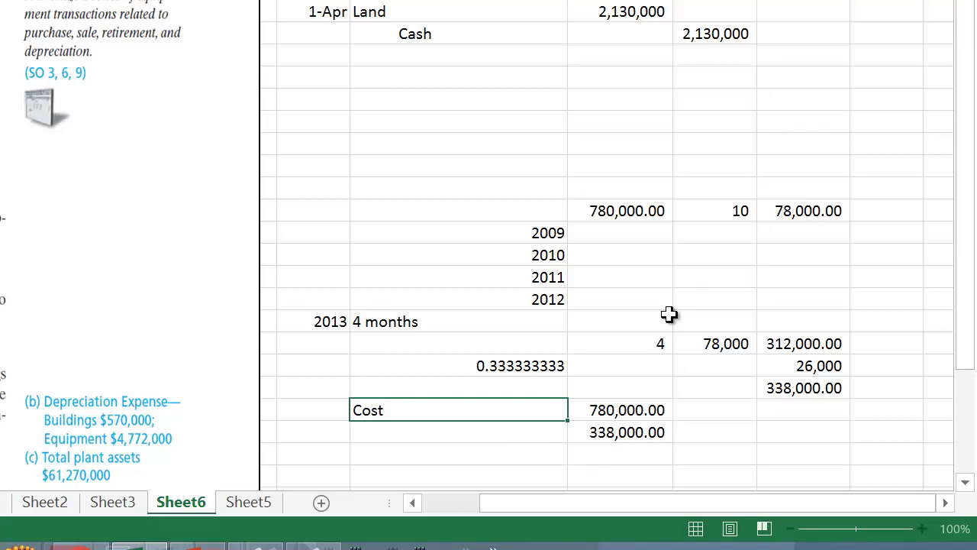
pyautogui.press('Return')
pyautogui.write('Accuu')
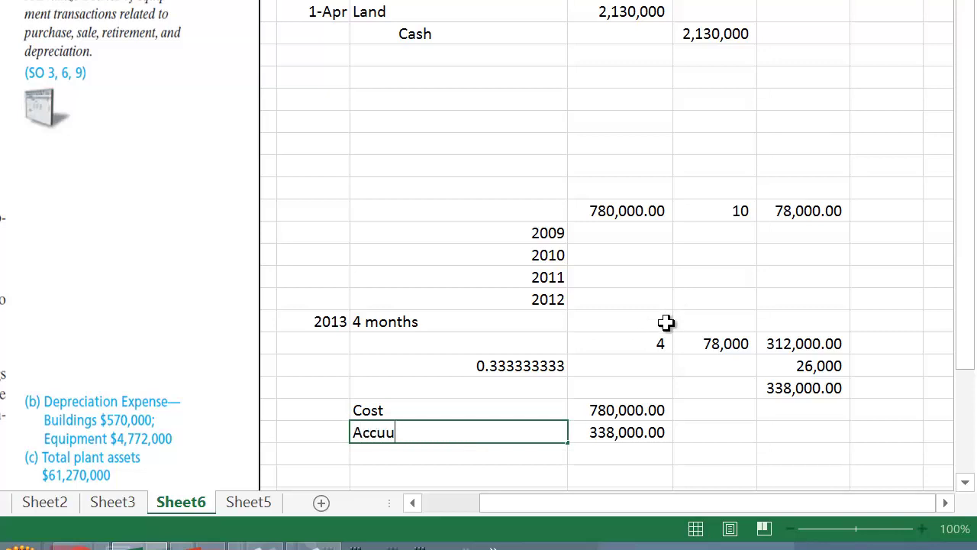
pyautogui.press('BackSpace')
pyautogui.write('mula')
pyautogui.click(665, 322)
pyautogui.moveTo(649, 327); pyautogui.dragTo(475, 432)
pyautogui.click(490, 461)
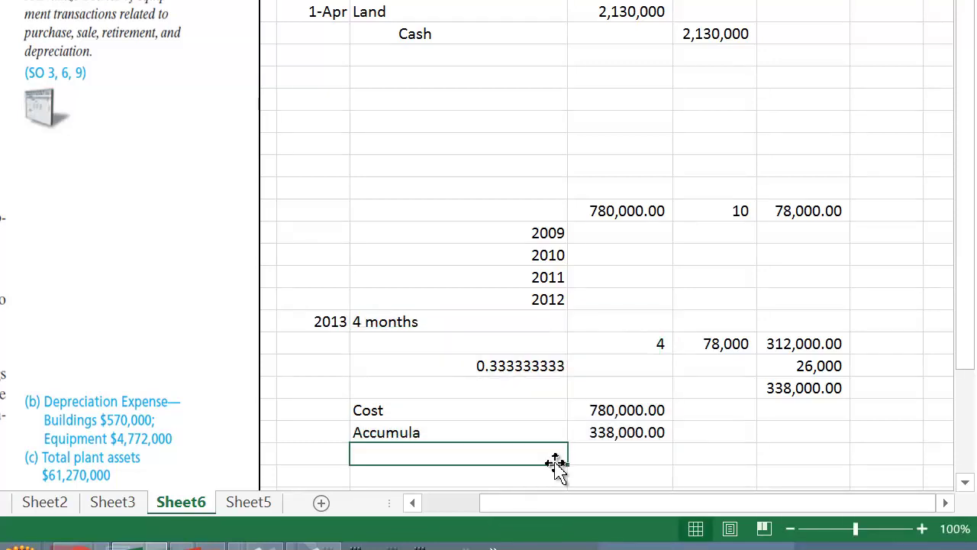
pyautogui.click(484, 432)
pyautogui.doubleClick(484, 432)
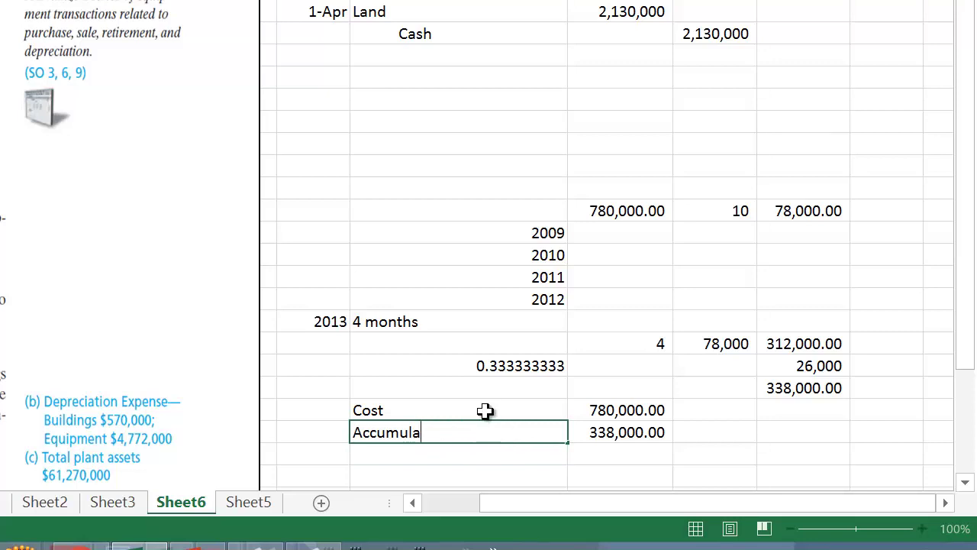
pyautogui.write('ted')
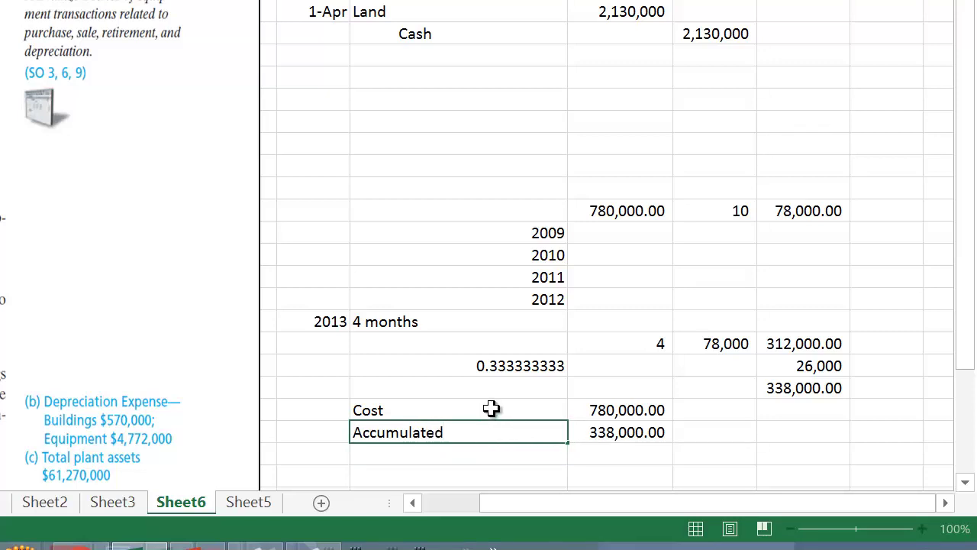
pyautogui.write(' Dep')
pyautogui.press('Return')
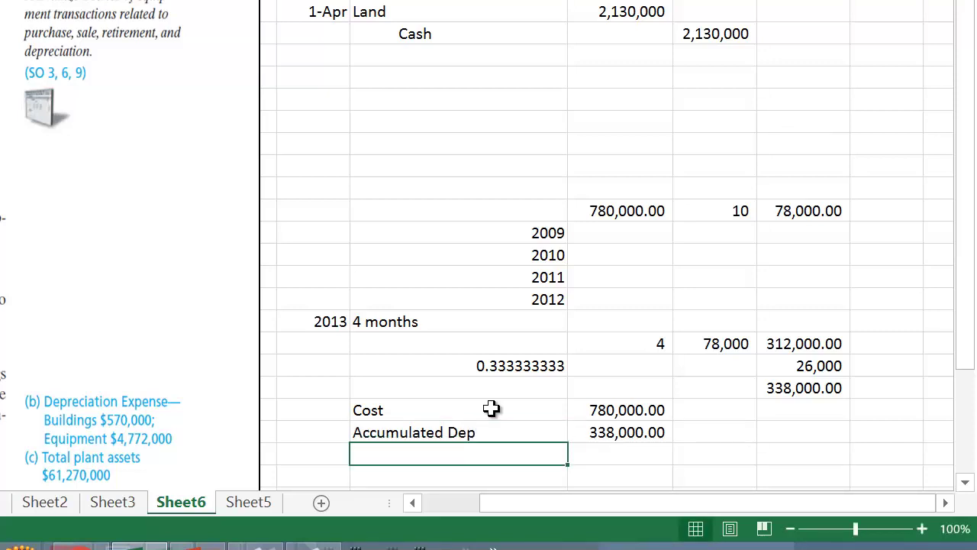
# Step: Enter the label "Book value" in cell N22 and add a bottom border to the accumulated depreciation amount in O21
pyautogui.write('Book v')
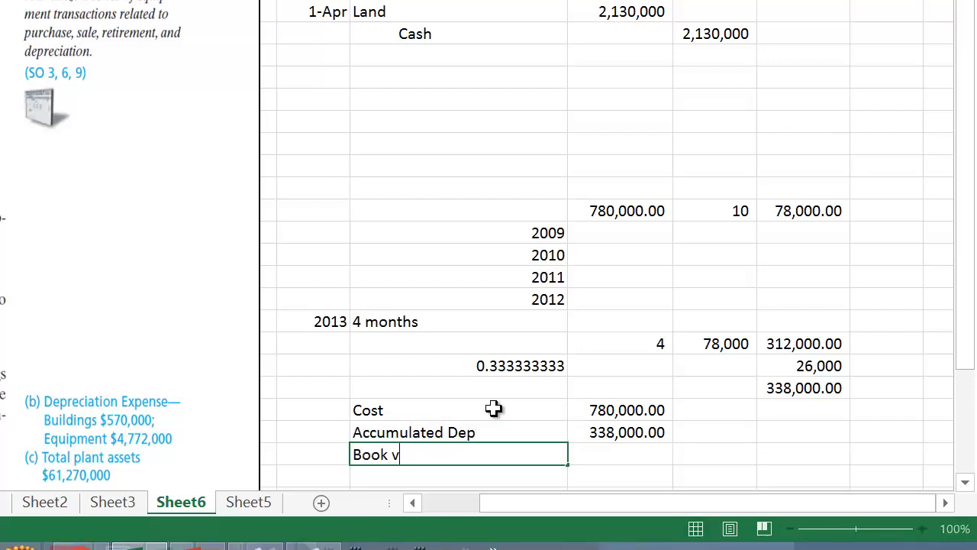
pyautogui.write('alue')
pyautogui.press('Return')
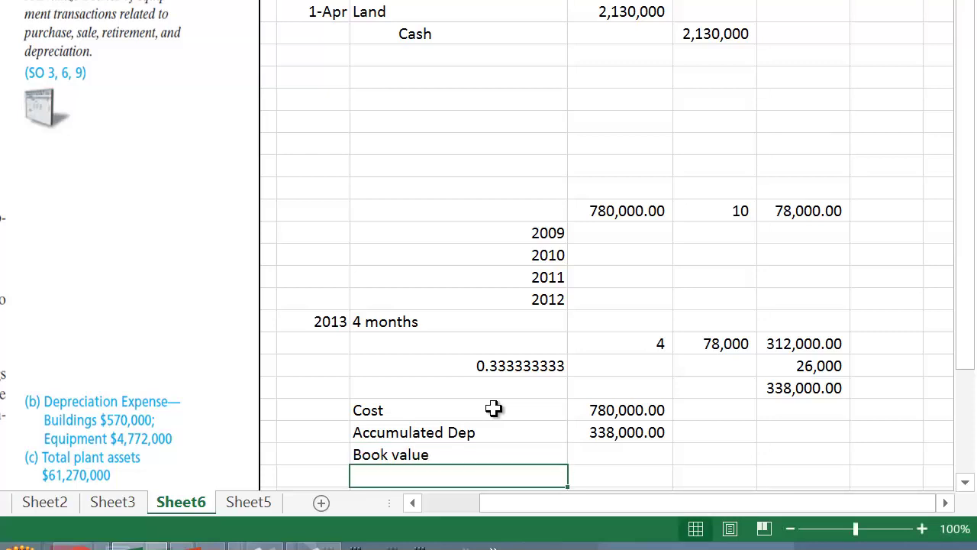
pyautogui.click(611, 454)
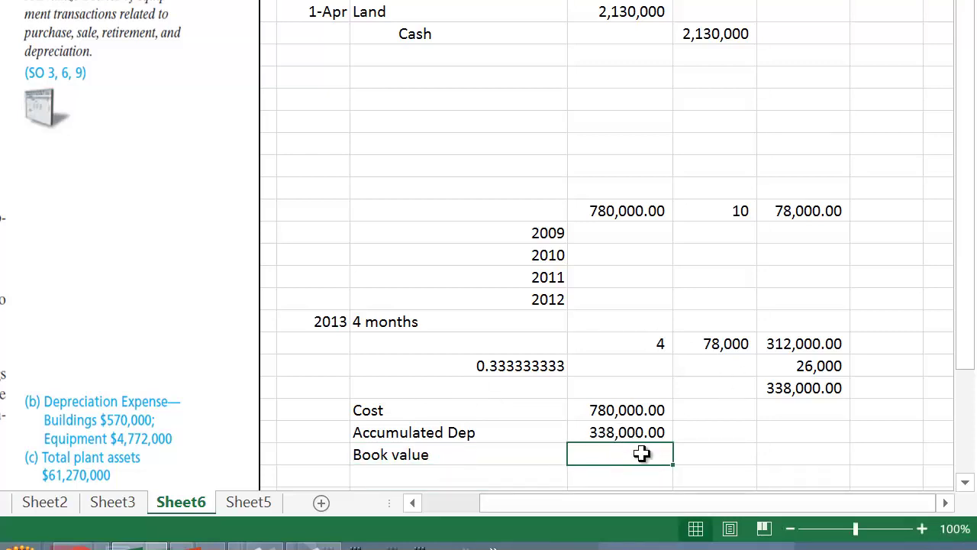
pyautogui.press('Up')
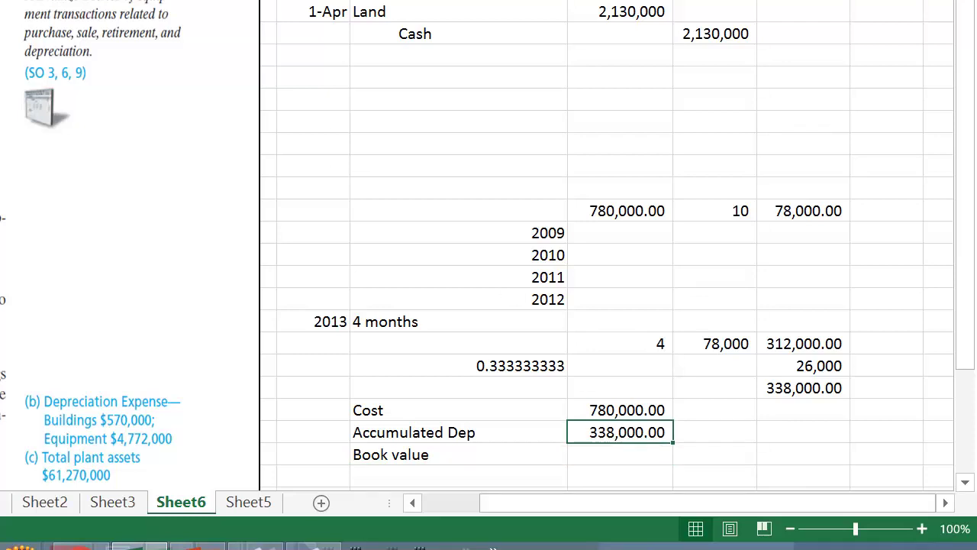
pyautogui.click(634, 461)
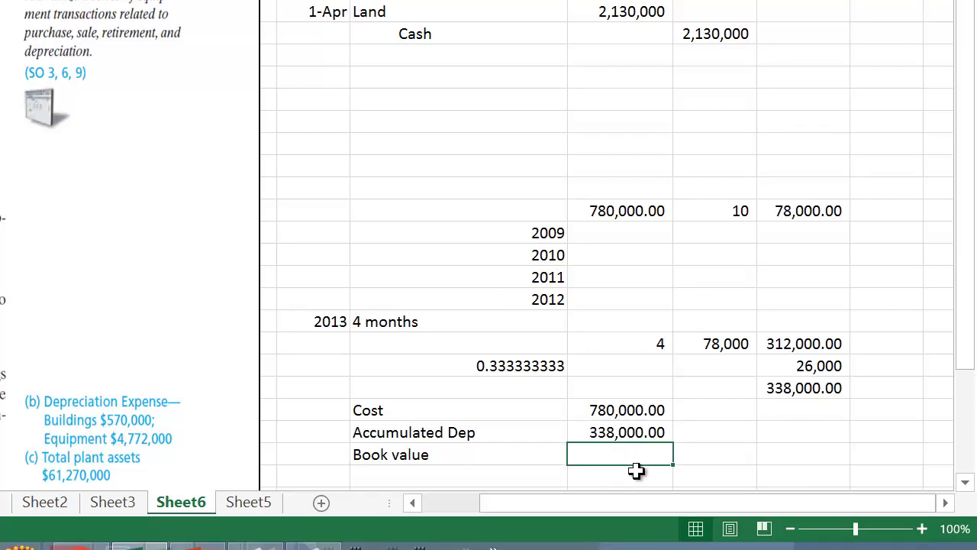
# Step: Calculate the book value in cell O22 by subtracting the accumulated depreciation in O21 from the cost in O20
pyautogui.write('=')
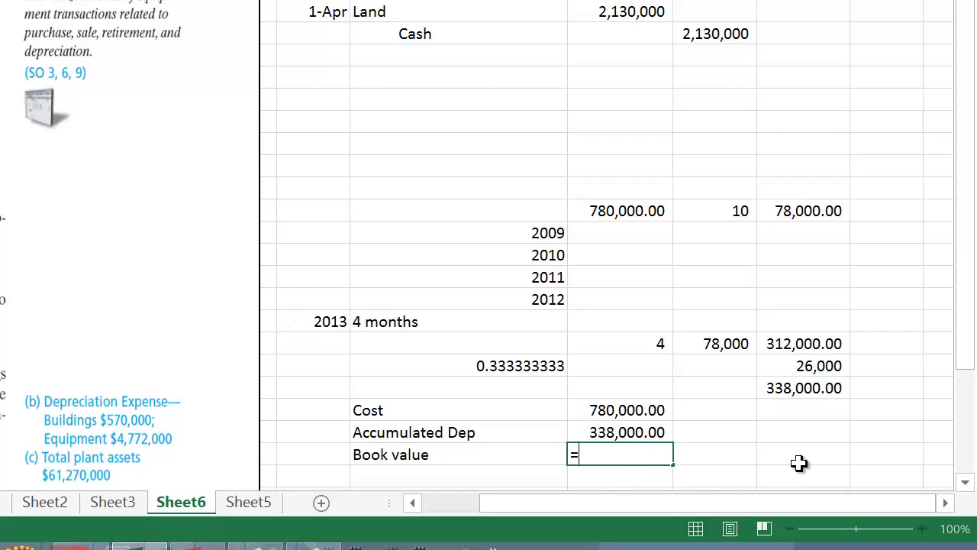
pyautogui.click(607, 412)
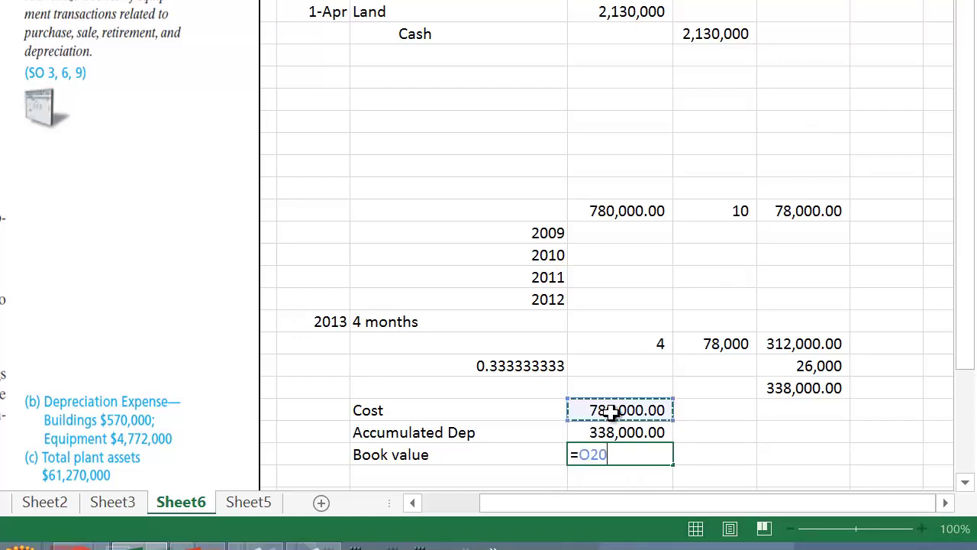
pyautogui.write('-')
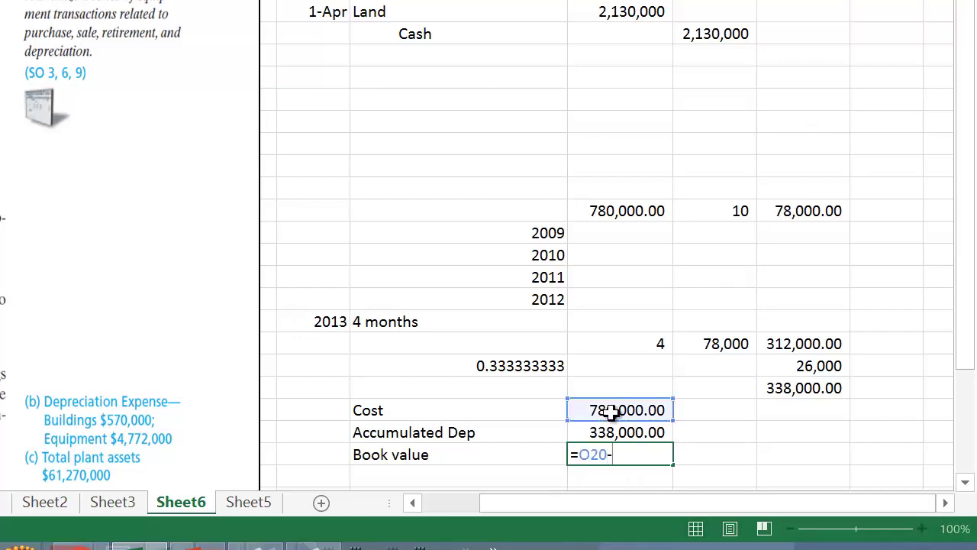
pyautogui.press('Up')
pyautogui.press('Return')
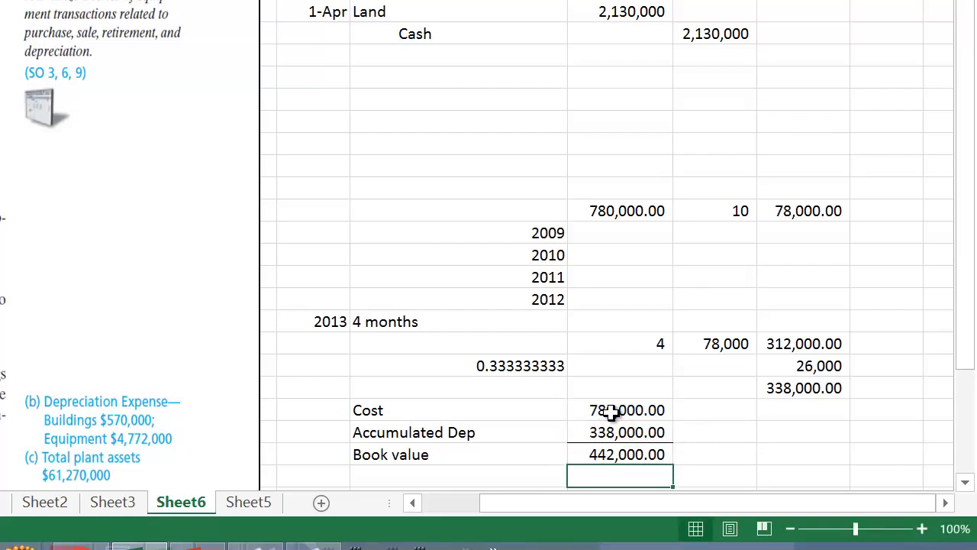
# Step: Enter the label "Sold at" in cell N23 below the book value label
pyautogui.scroll(-2, 815, 271)
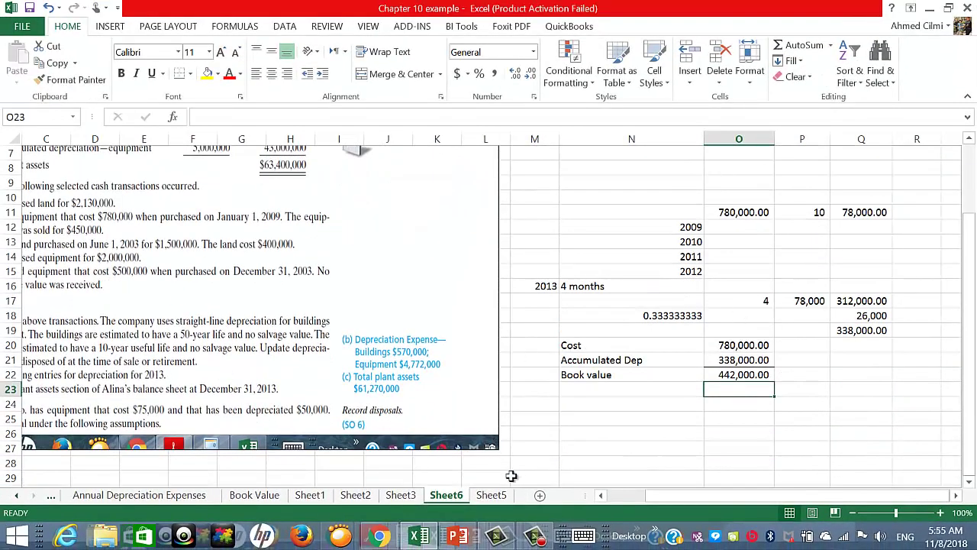
pyautogui.click(602, 496)
pyautogui.click(602, 496)
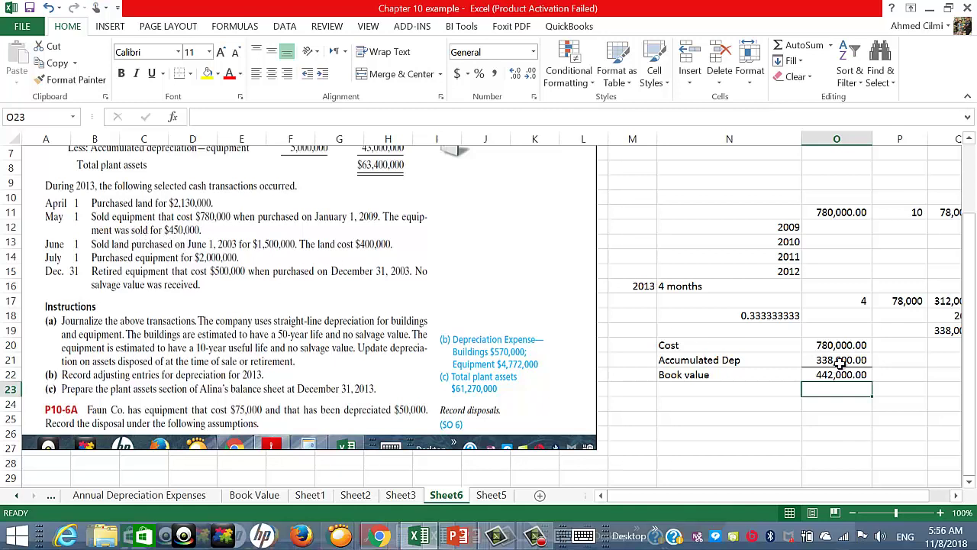
pyautogui.click(734, 391)
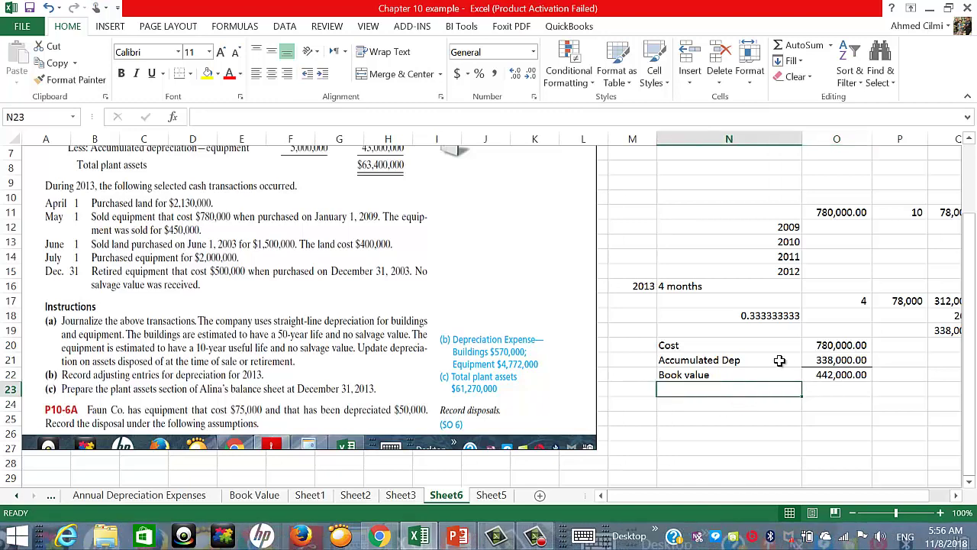
pyautogui.write('Sold at')
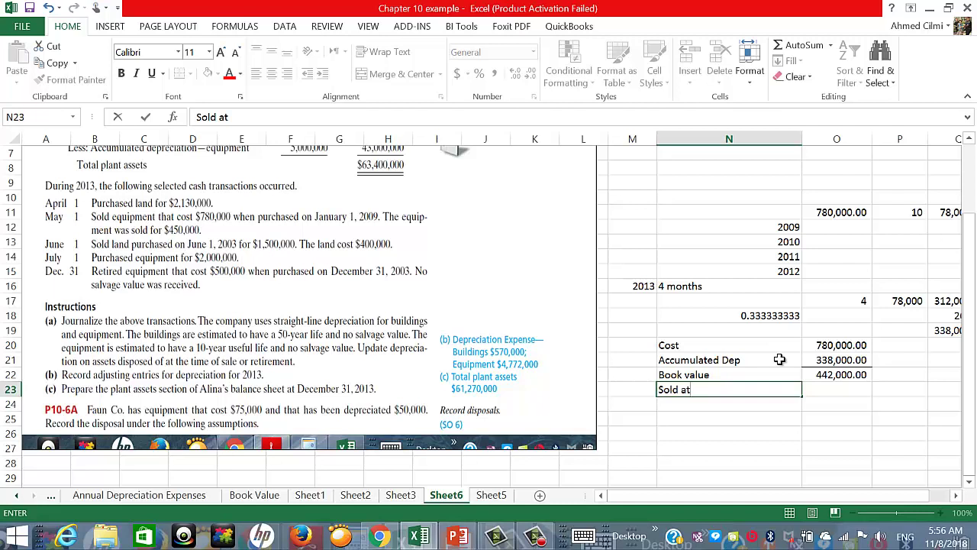
pyautogui.press('Up')
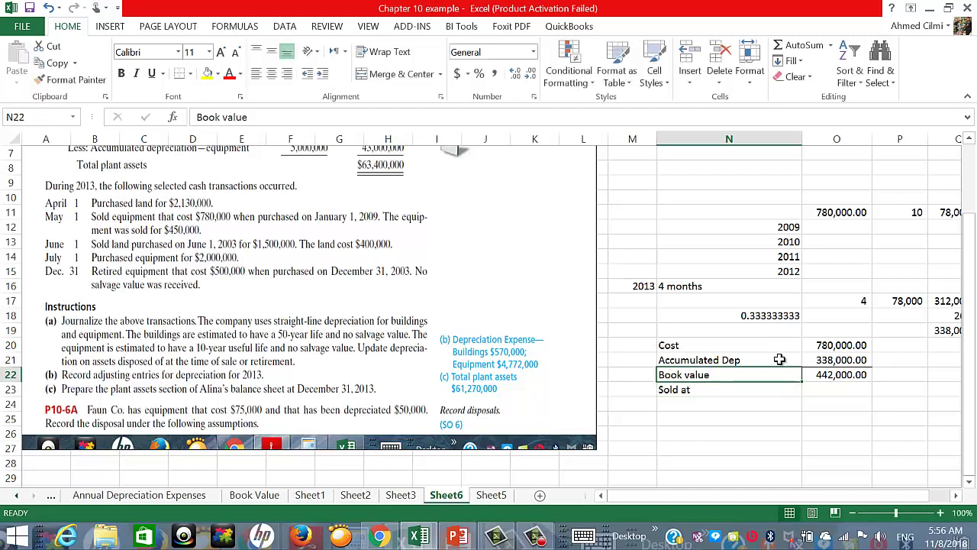
# Step: Enter the selling price 450000 in cell O23 and format it with thousands separators and two decimals
pyautogui.click(849, 387)
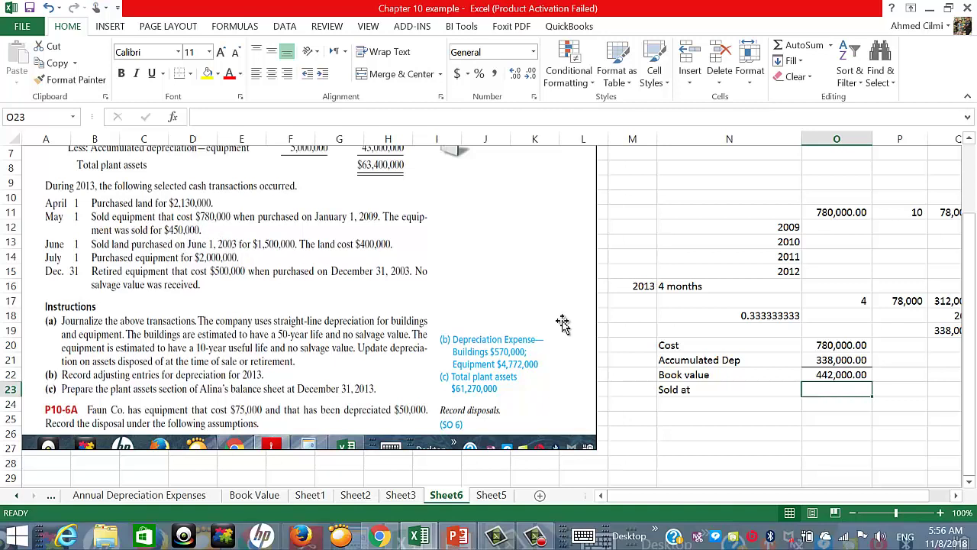
pyautogui.write('450000')
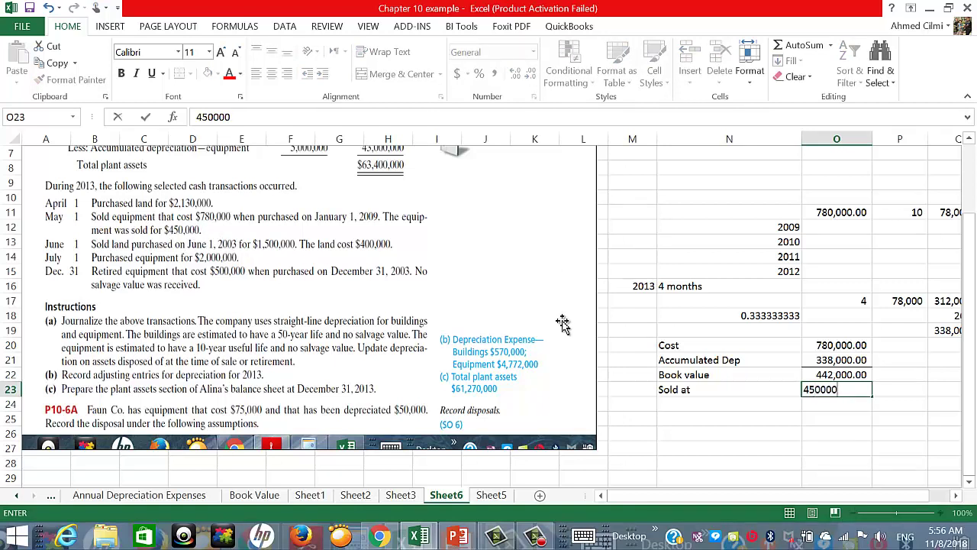
pyautogui.press('Return')
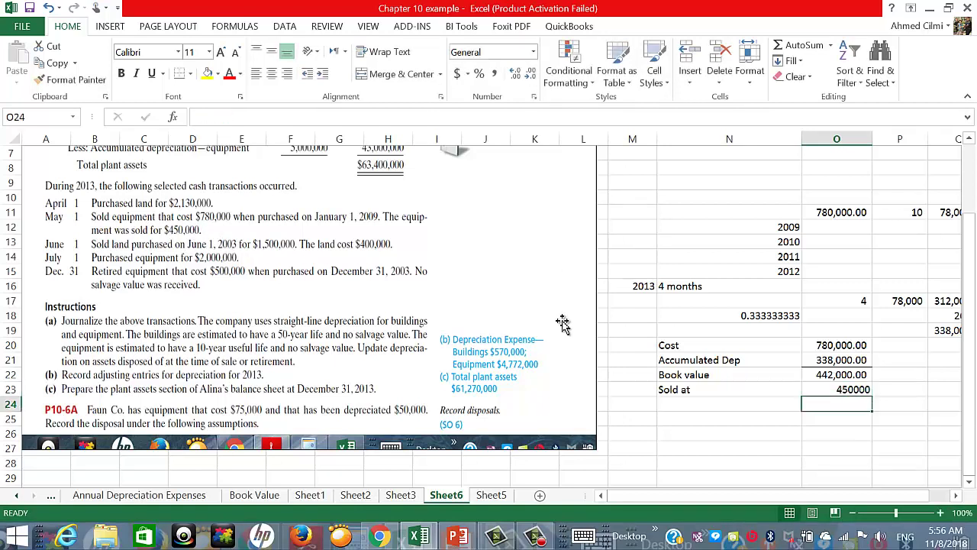
pyautogui.click(832, 389)
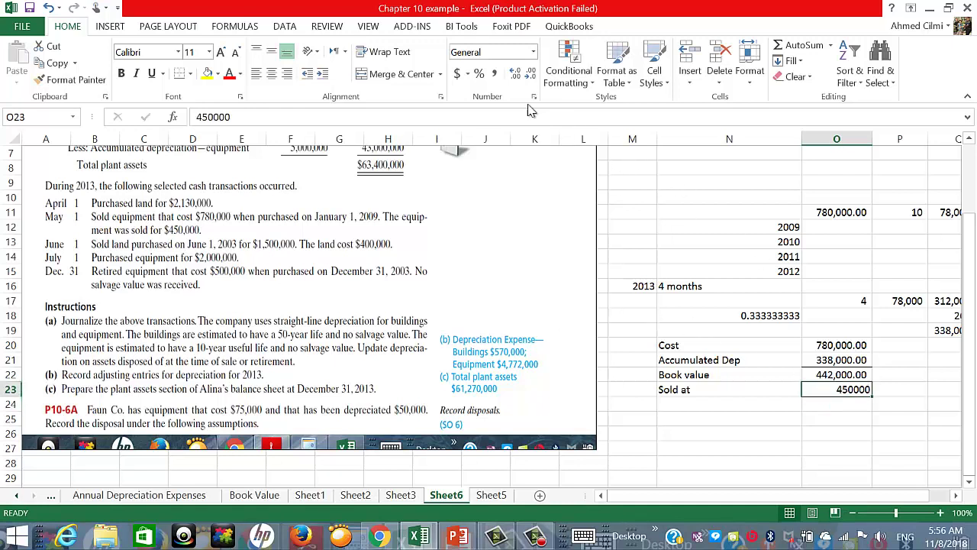
pyautogui.click(494, 73)
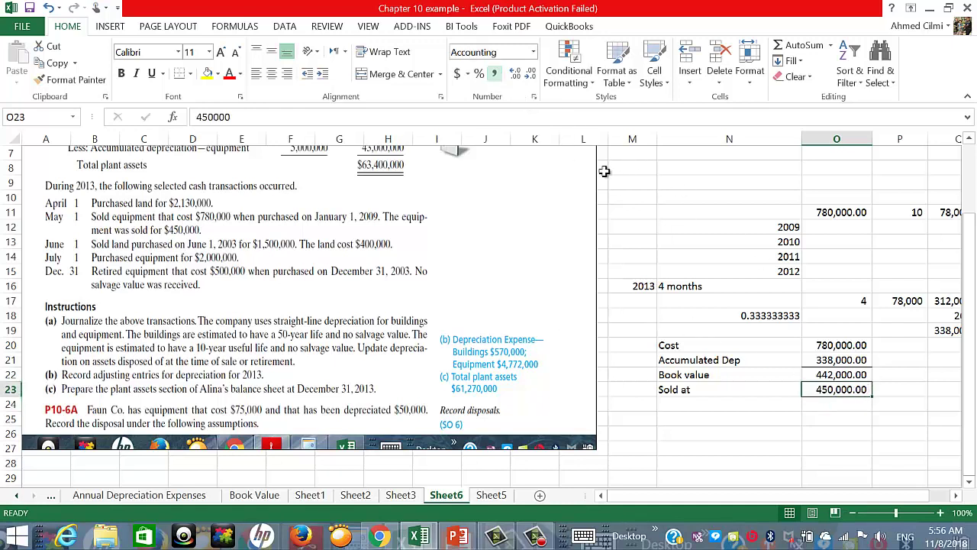
# Step: Calculate the gain in cell O24 by subtracting the book value in O22 from the selling price in O23
pyautogui.click(840, 406)
pyautogui.write('=')
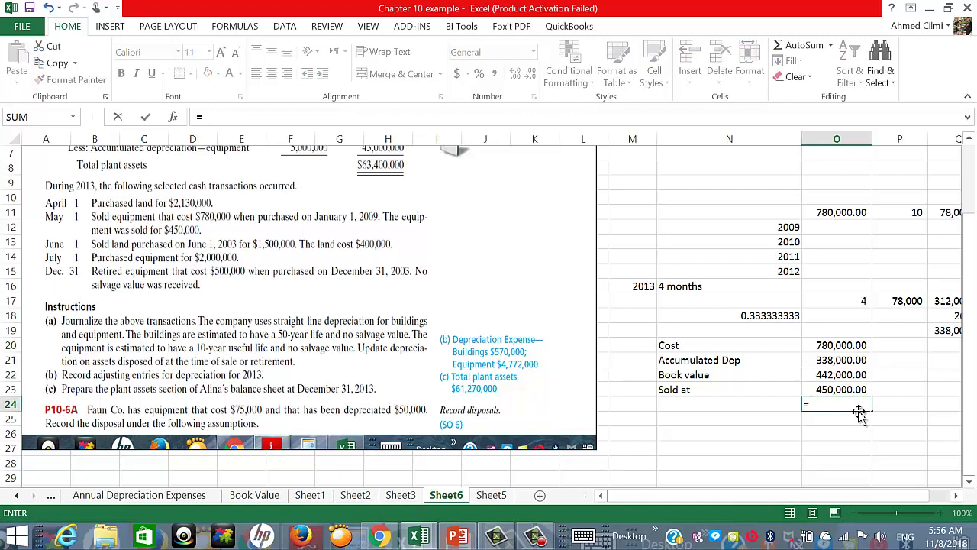
pyautogui.press('Up')
pyautogui.press('Up')
pyautogui.press('Down')
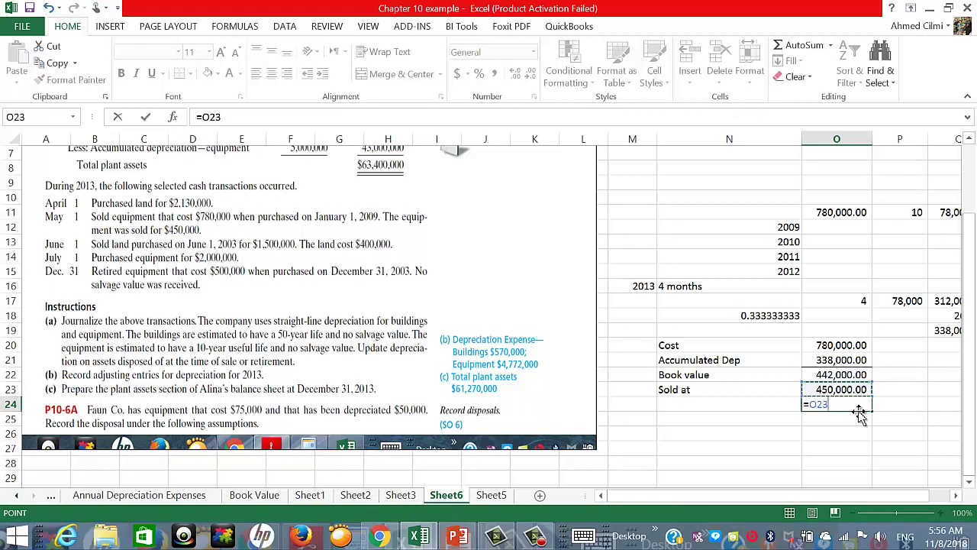
pyautogui.write('-')
pyautogui.press('Up')
pyautogui.press('Up')
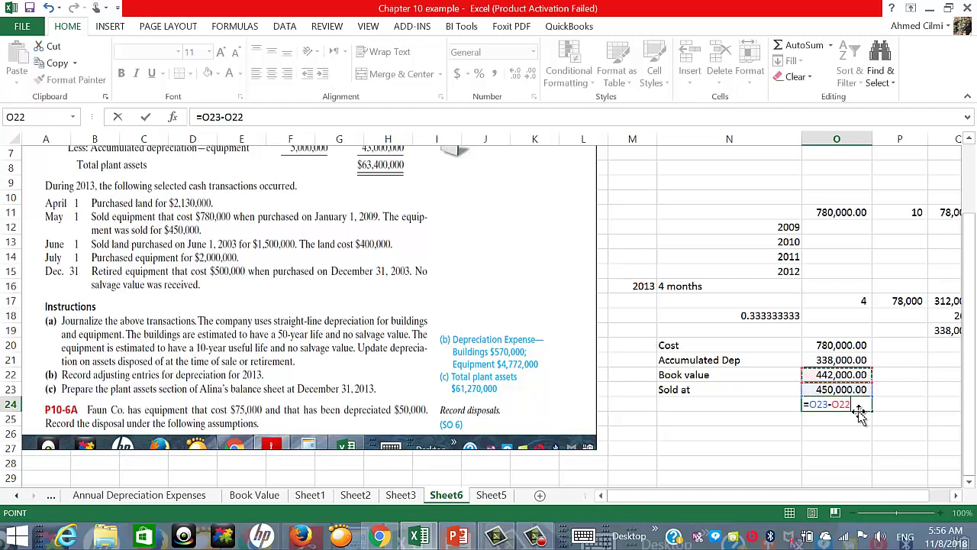
pyautogui.hotkey('ctrl', 'Return')
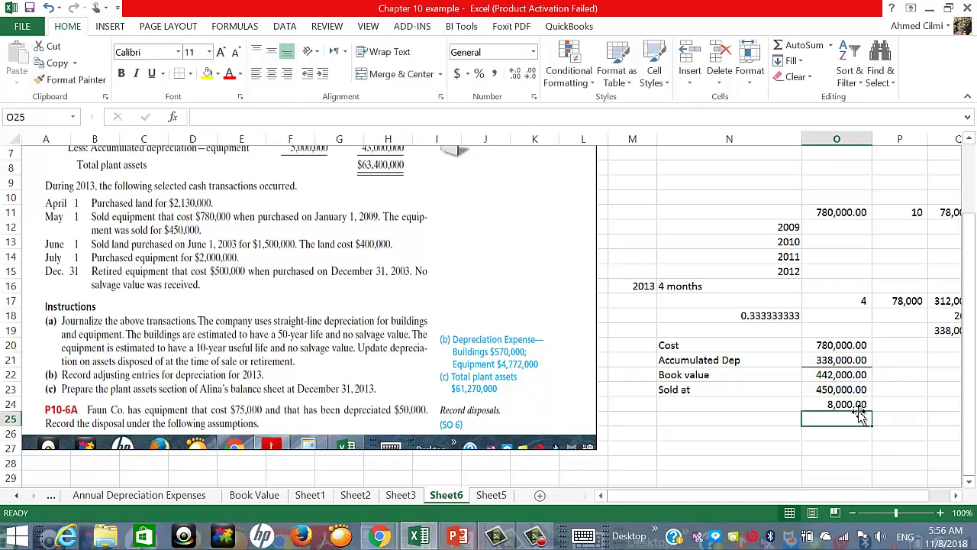
pyautogui.press('Return')
# Step: Add a bottom border to the selling price in O23 and enter the label "Gain on sale" in cell N24
pyautogui.click(834, 389)
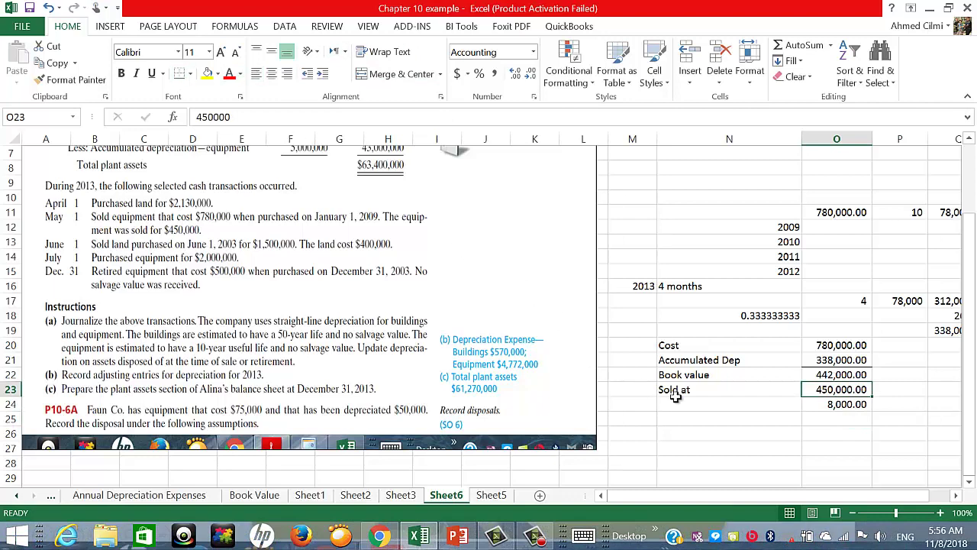
pyautogui.click(703, 403)
pyautogui.write('Gain on')
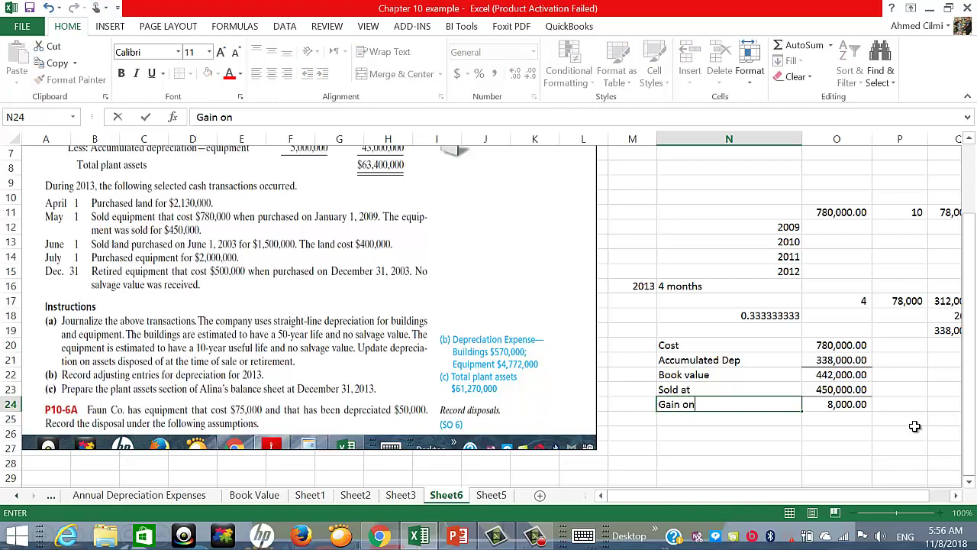
pyautogui.write(' sale')
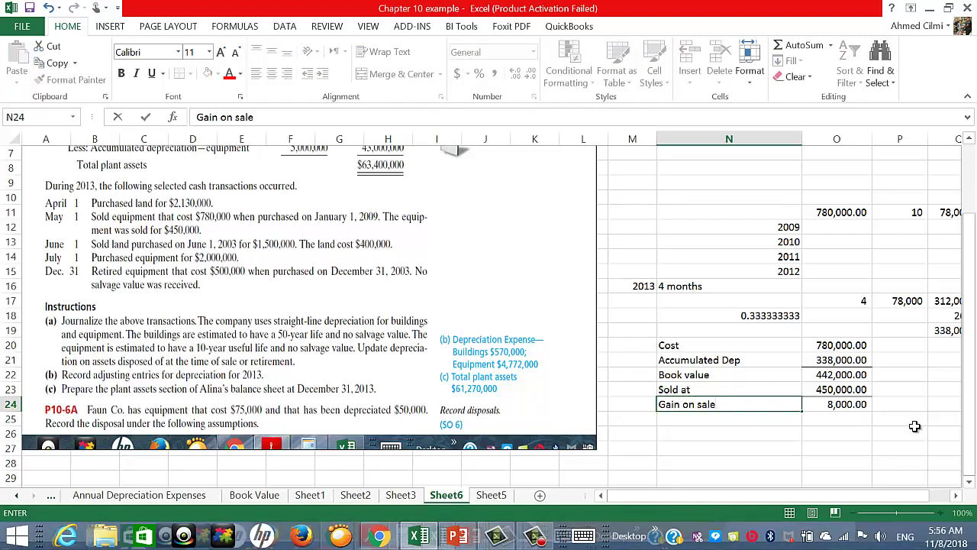
pyautogui.press('Return')
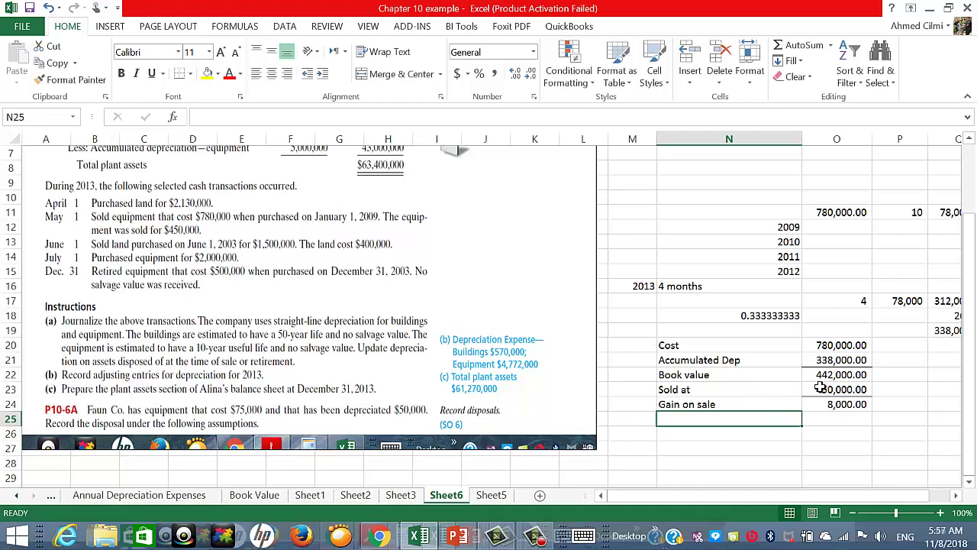
# Step: Enter the date May 1 in cell M4 to start the equipment sale journal entry
pyautogui.scroll(2, 750, 337)
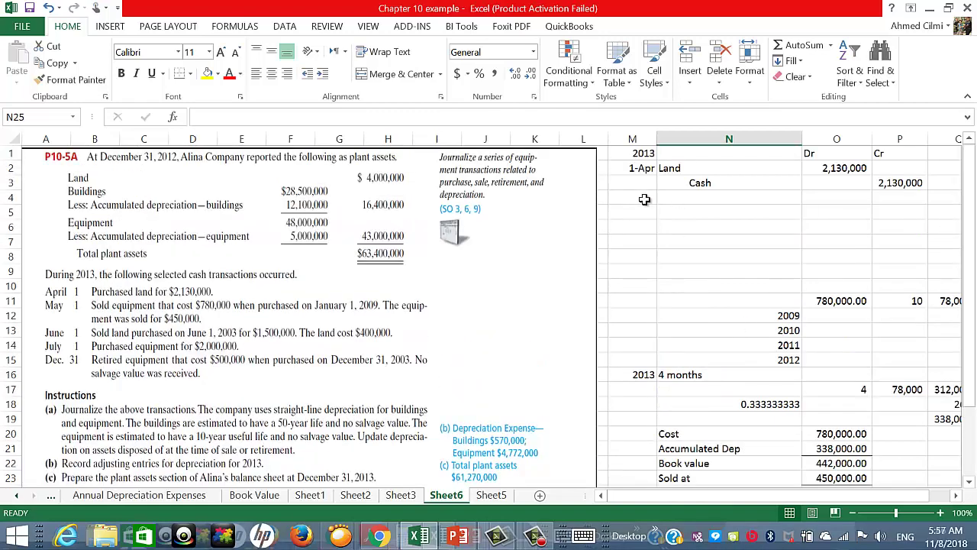
pyautogui.click(650, 200)
pyautogui.write('May 1')
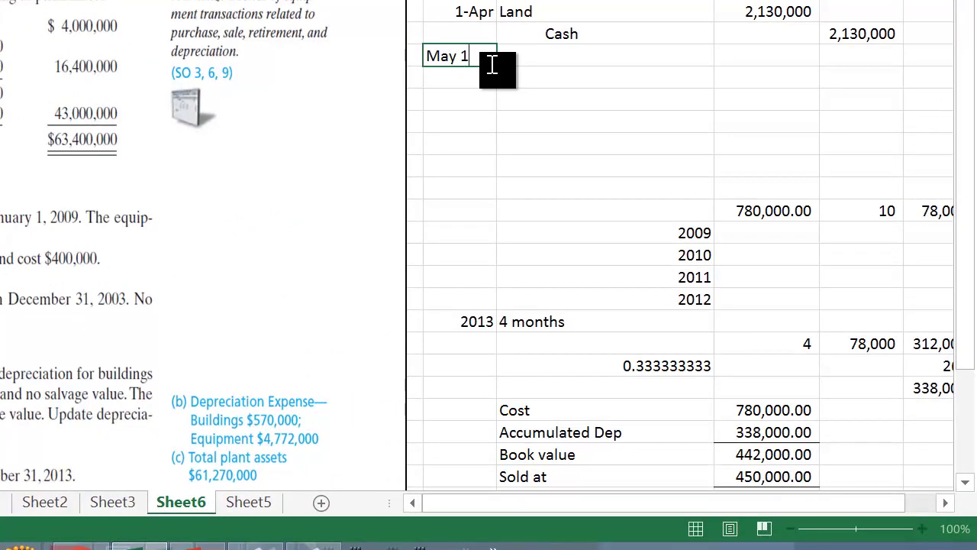
pyautogui.press('Return')
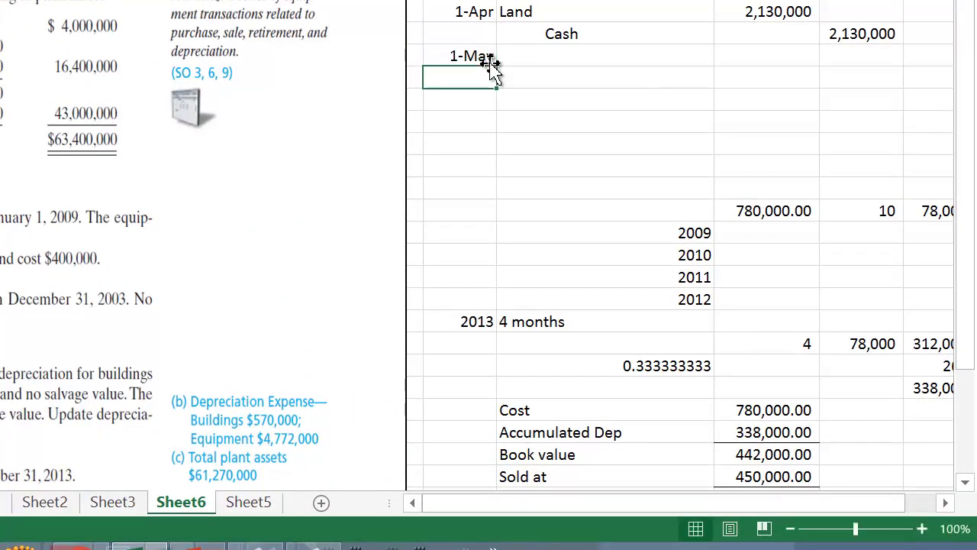
# Step: Enter the account "Cash" in cell N4 with a debit of 450,000 in O4
pyautogui.click(557, 56)
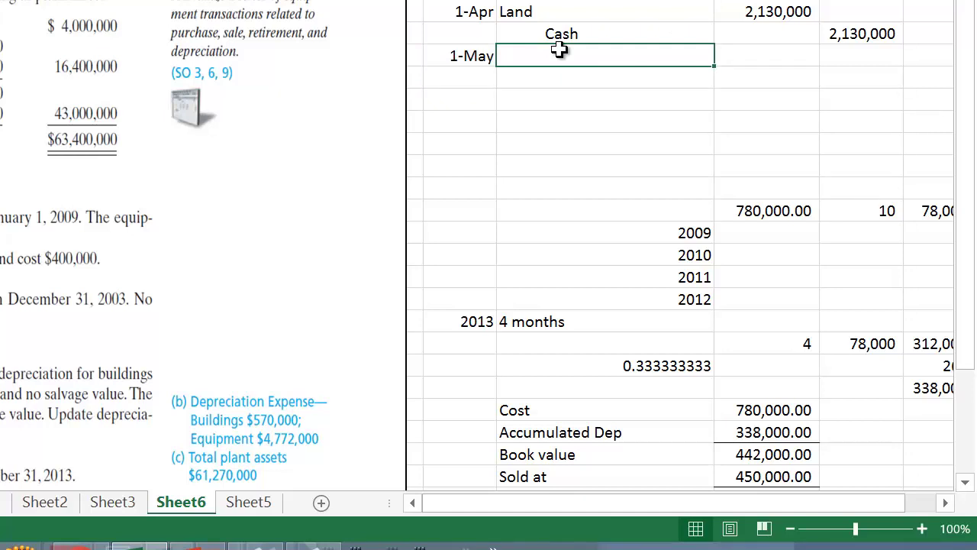
pyautogui.write('Cas')
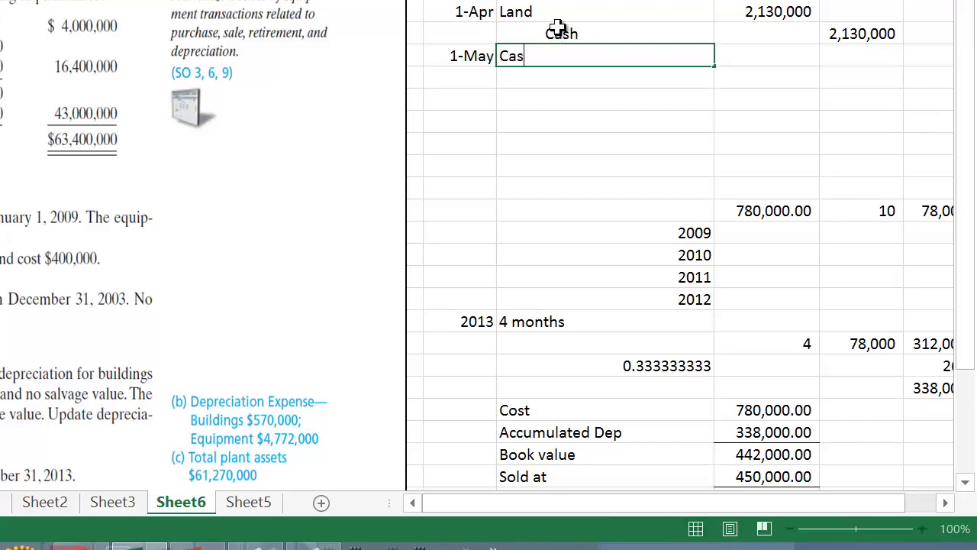
pyautogui.write('h')
pyautogui.press('Tab')
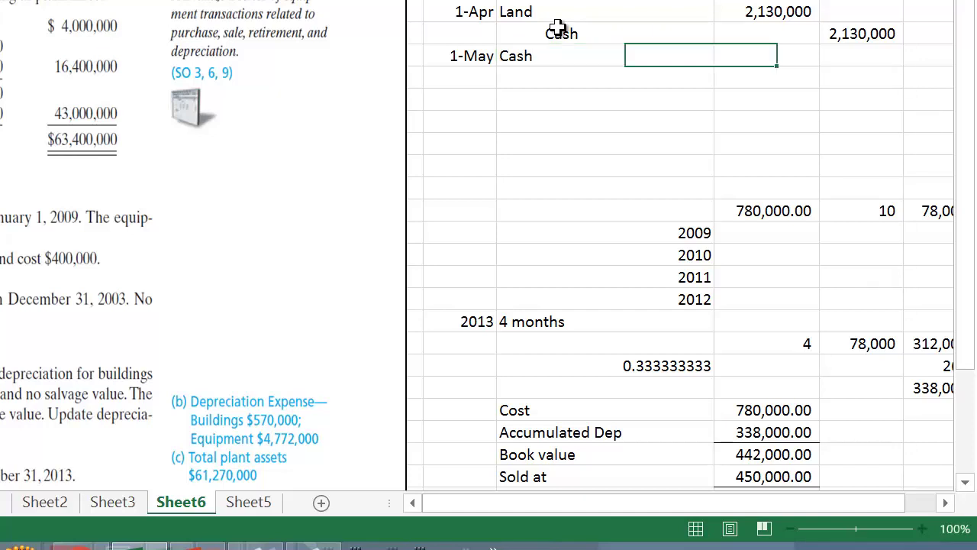
pyautogui.write('45')
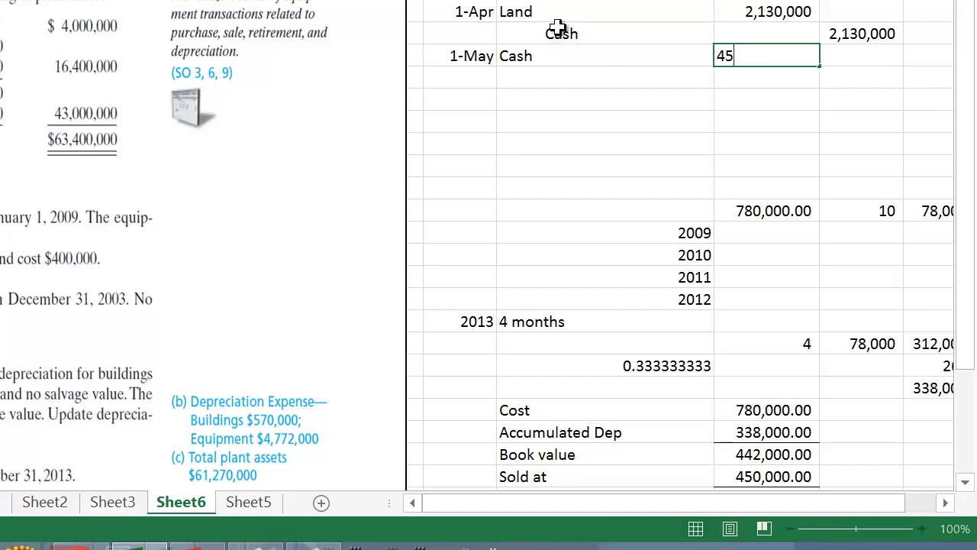
pyautogui.write('0,000')
pyautogui.press('Return')
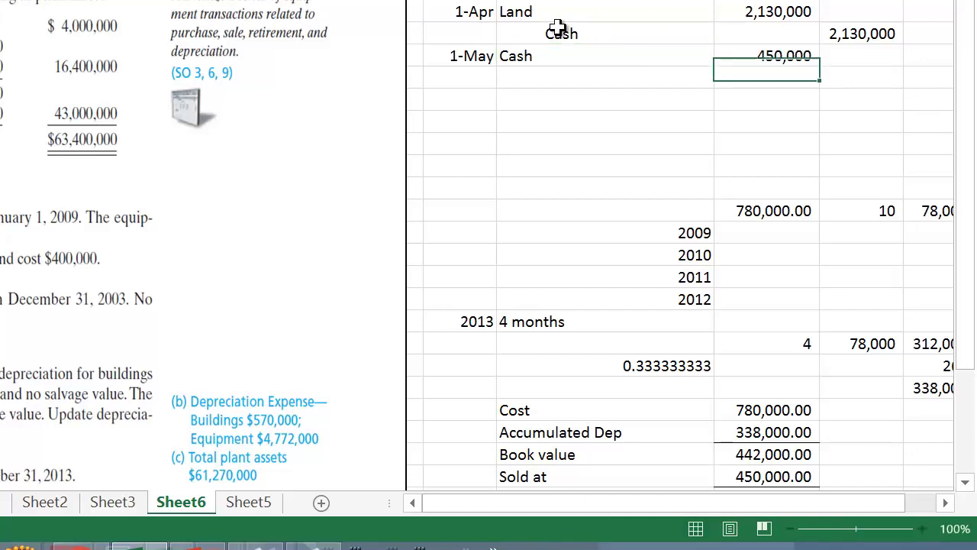
# Step: Enter the account "Accumulated Depreciatio" in cell N5 with a debit of 338,000 in O5
pyautogui.press('Left')
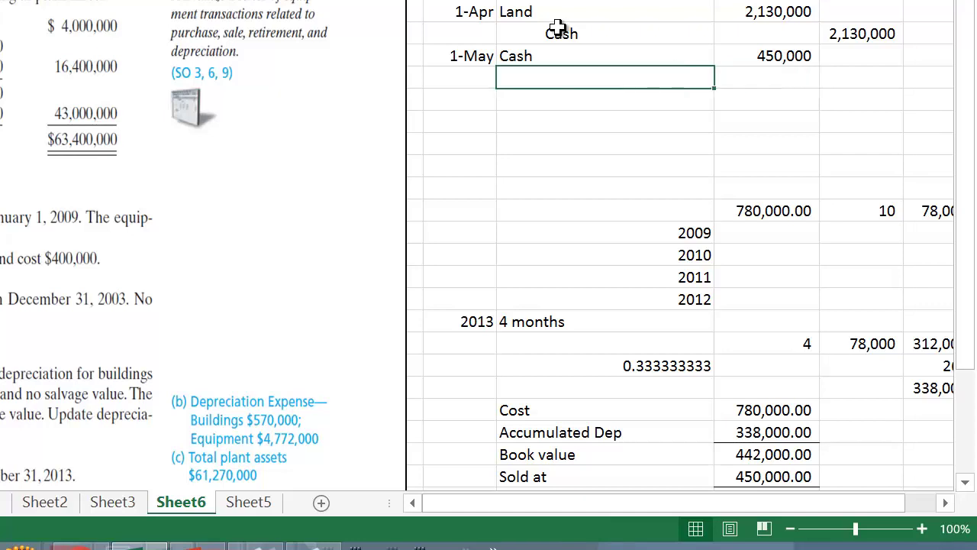
pyautogui.write('Accumulat')
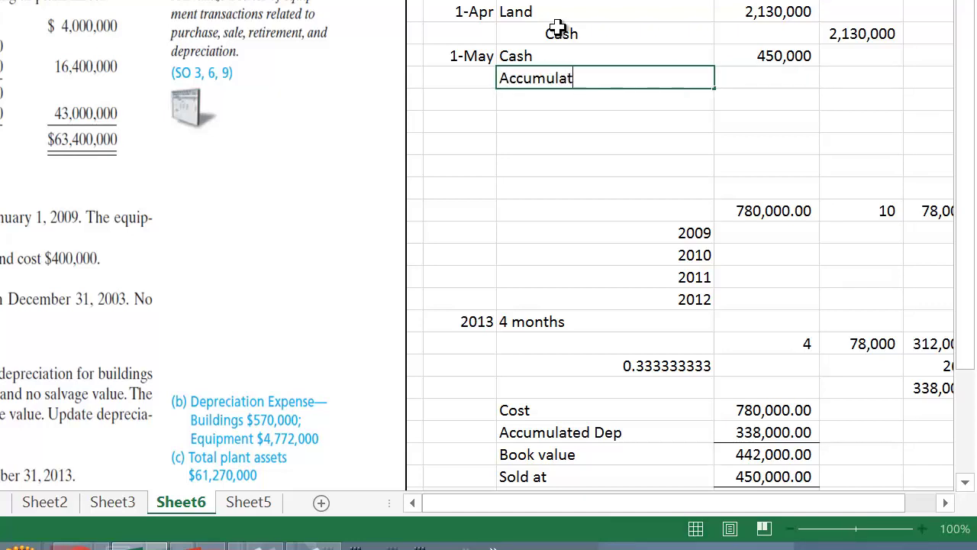
pyautogui.write('ed Depreciatio')
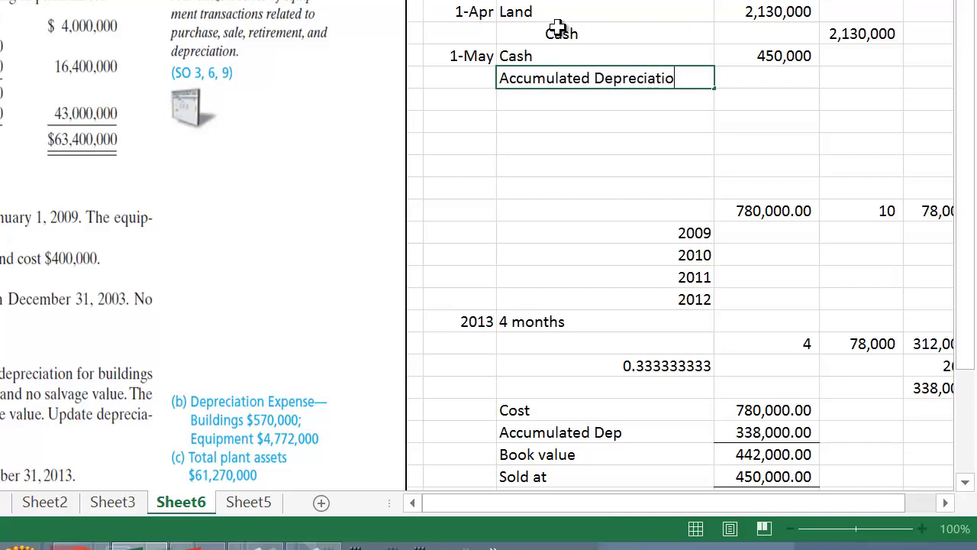
pyautogui.press('Return')
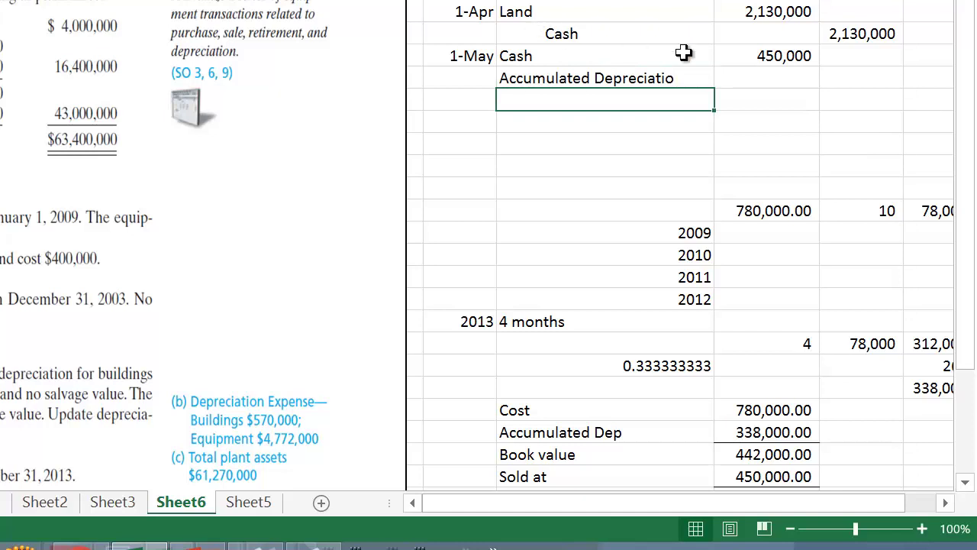
pyautogui.click(779, 80)
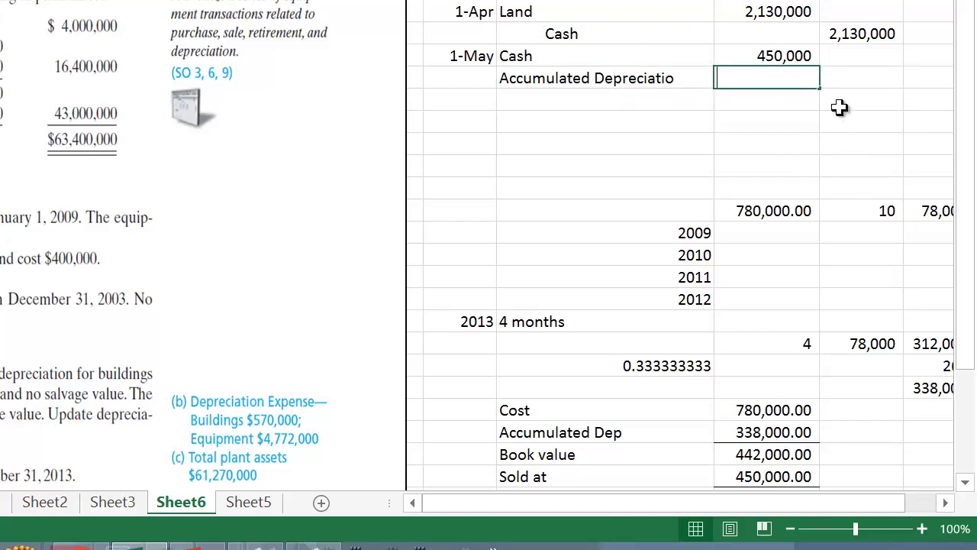
pyautogui.write('338')
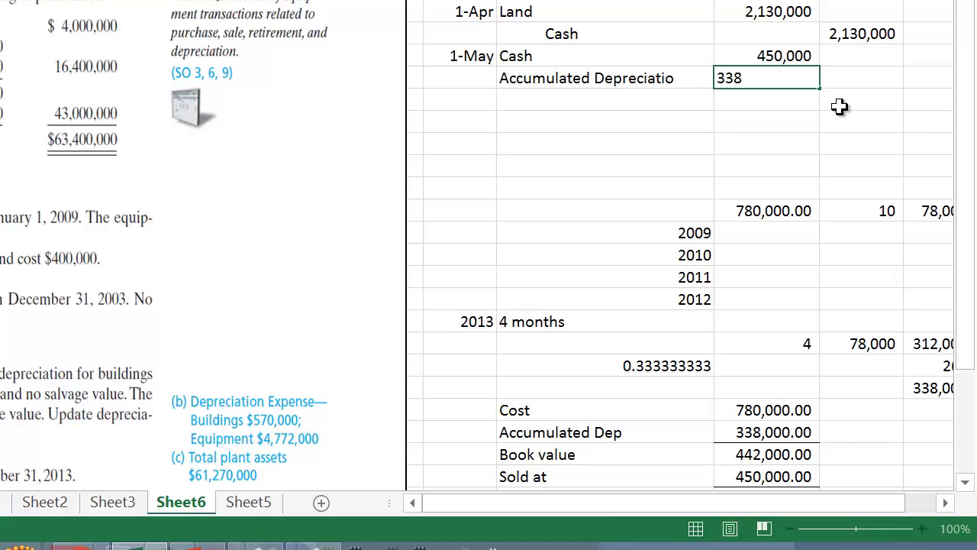
pyautogui.write('000')
pyautogui.press('Return')
# Step: Enter the account "Equipment" in cell N6, indented as a credit line, with a credit of 780,000 in P6
pyautogui.click(626, 98)
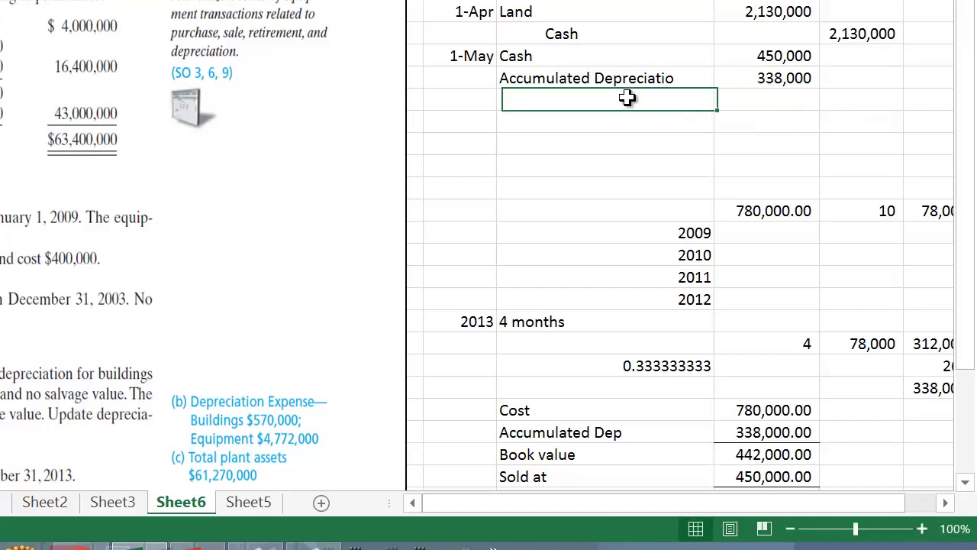
pyautogui.write('E')
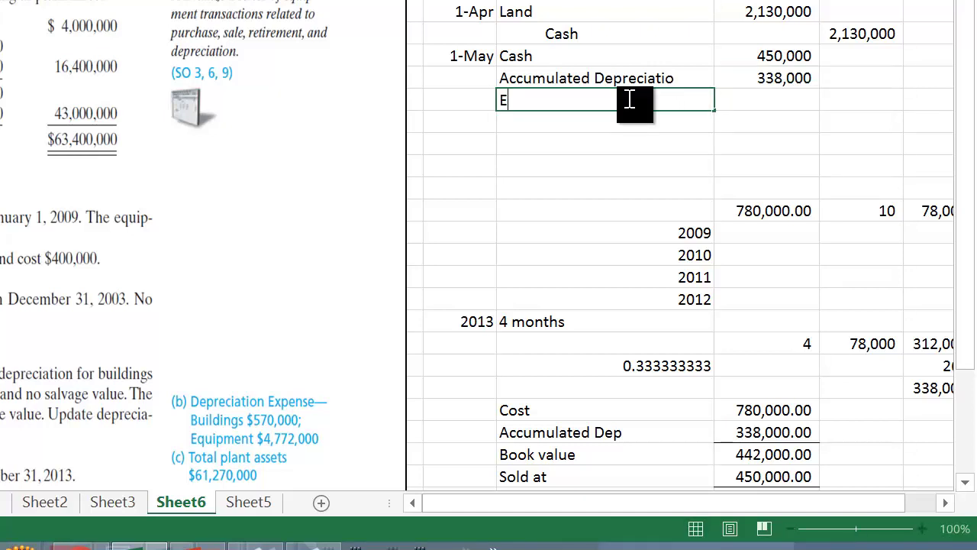
pyautogui.write('quipmn')
pyautogui.press('BackSpace')
pyautogui.press('BackSpace')
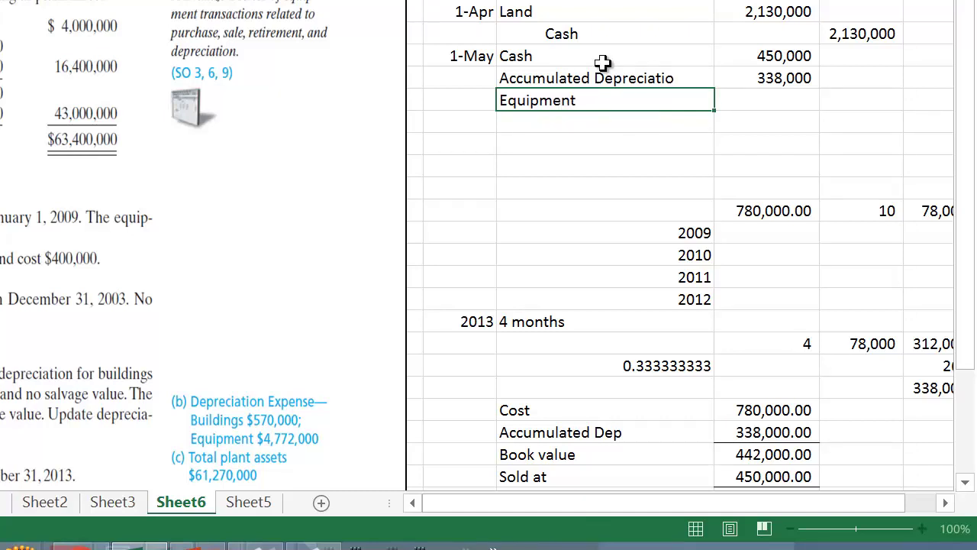
pyautogui.press('Return')
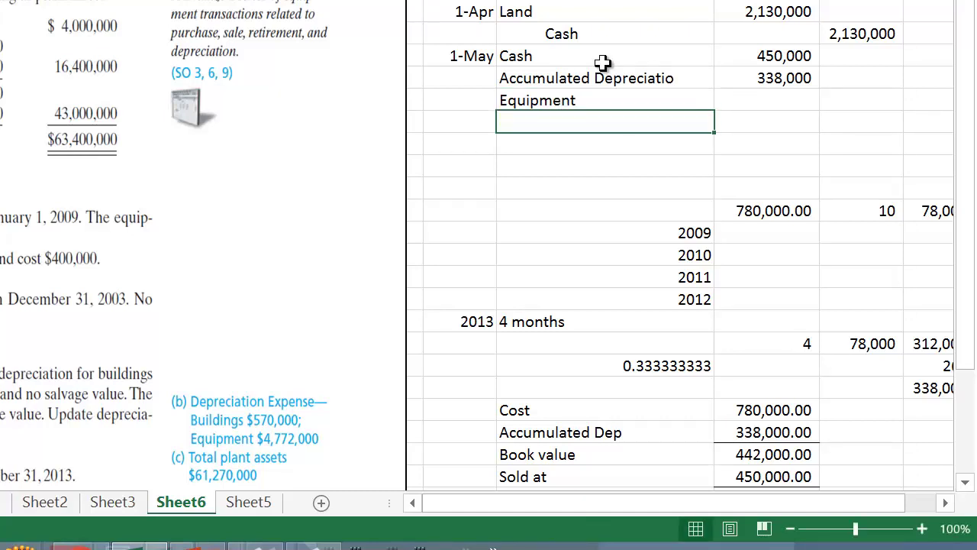
pyautogui.click(603, 102)
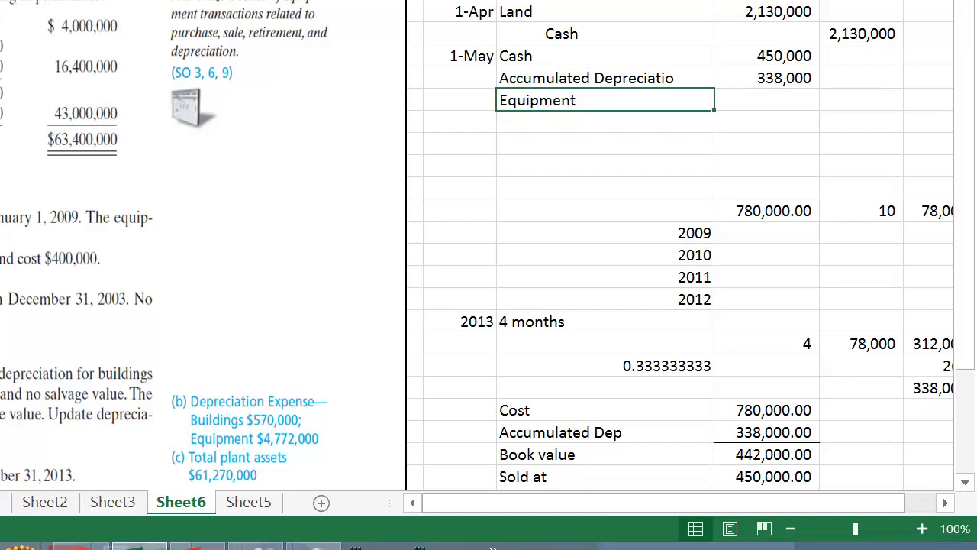
pyautogui.press('F2')
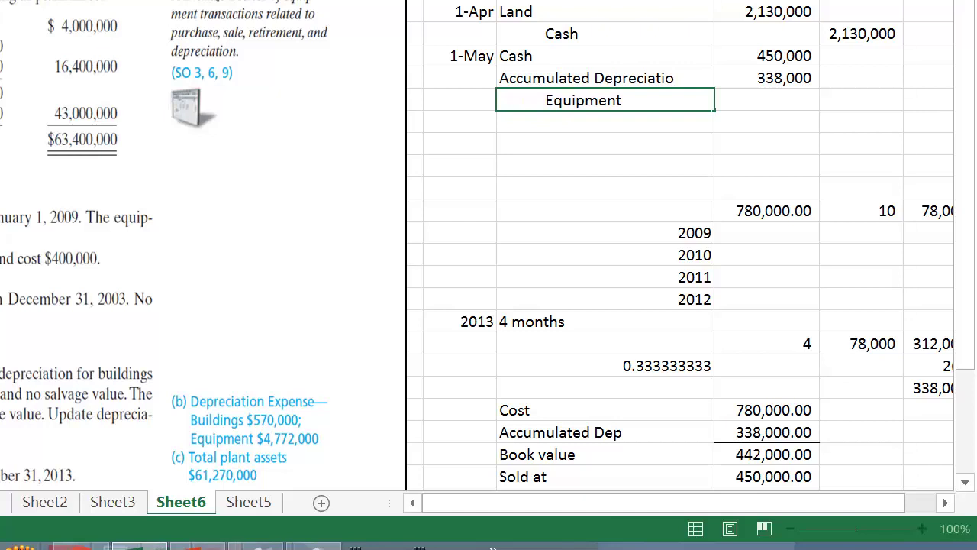
pyautogui.click(881, 93)
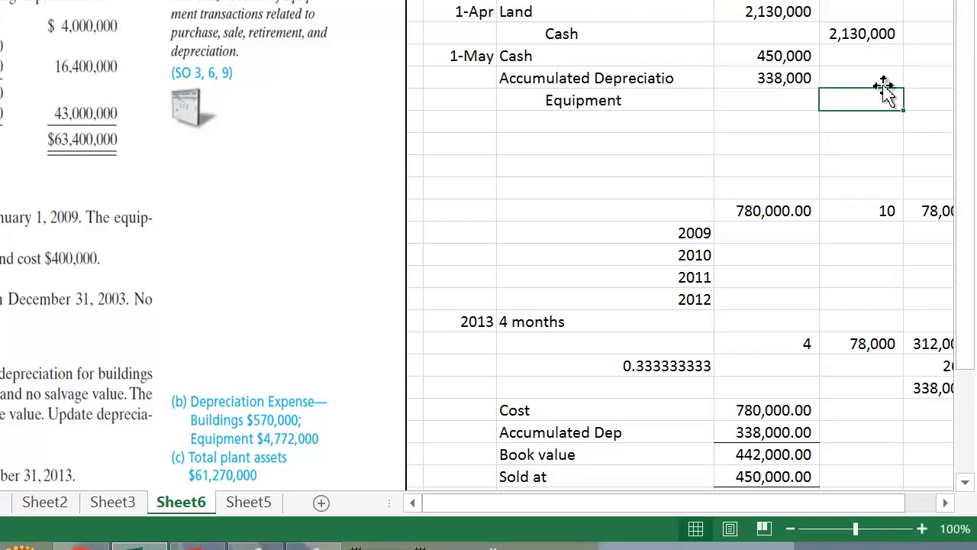
pyautogui.write('78')
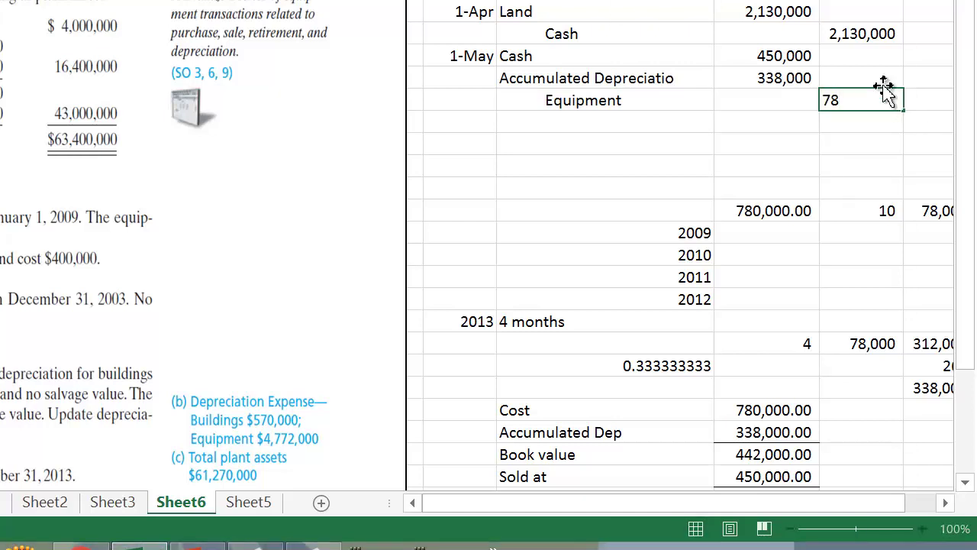
pyautogui.write('000')
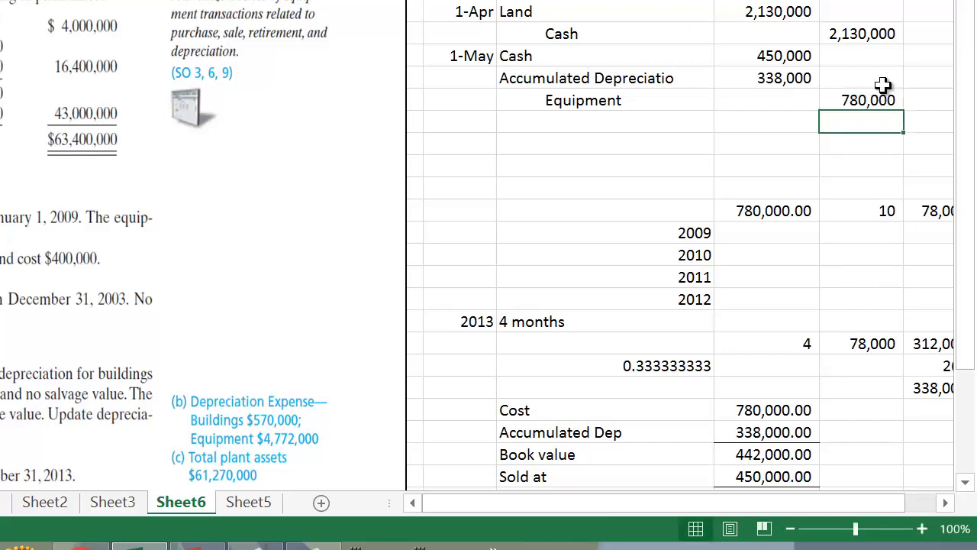
# Step: Enter the account "Gain on Sale Fixed Asset" in N7, indented as a credit line, with a credit of 8,000 in P7
pyautogui.click(611, 121)
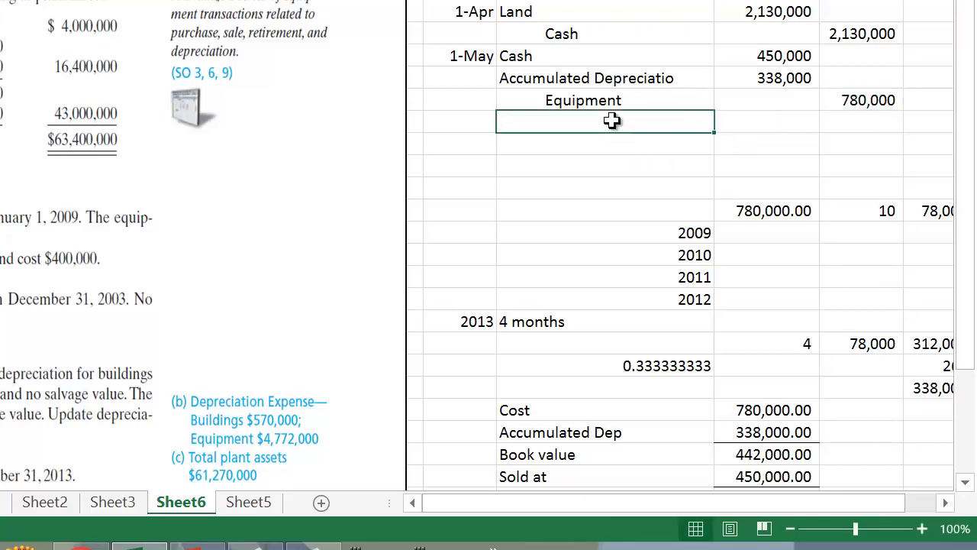
pyautogui.doubleClick(612, 122)
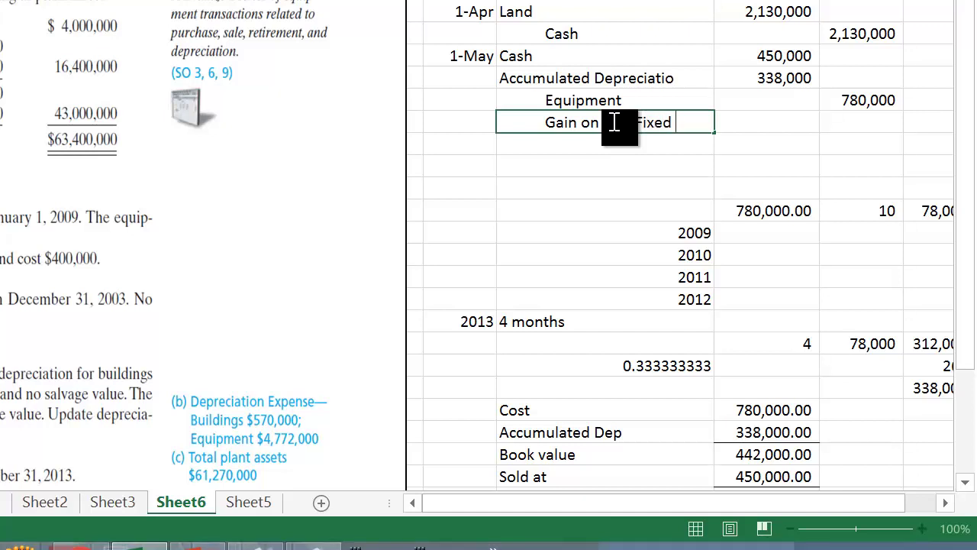
pyautogui.write('Asset')
pyautogui.press('Return')
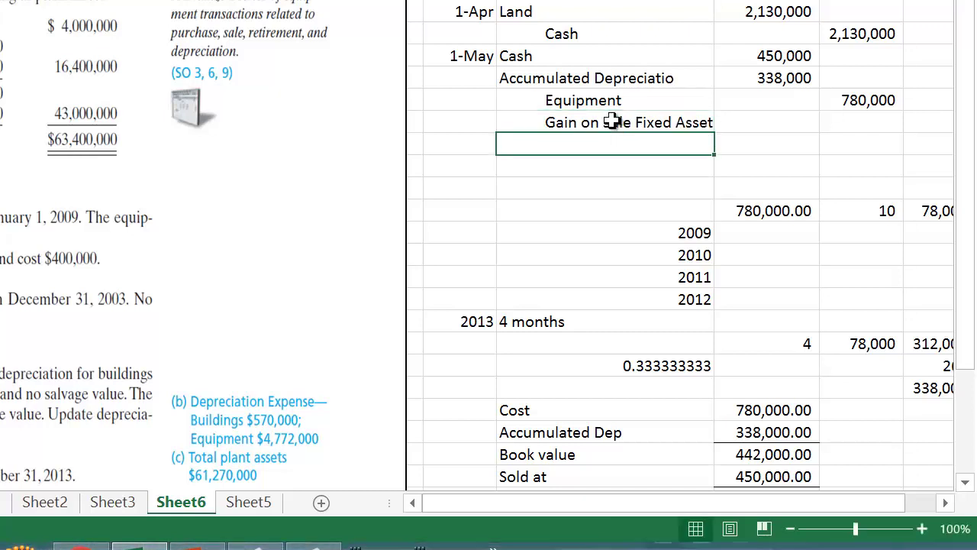
pyautogui.click(861, 122)
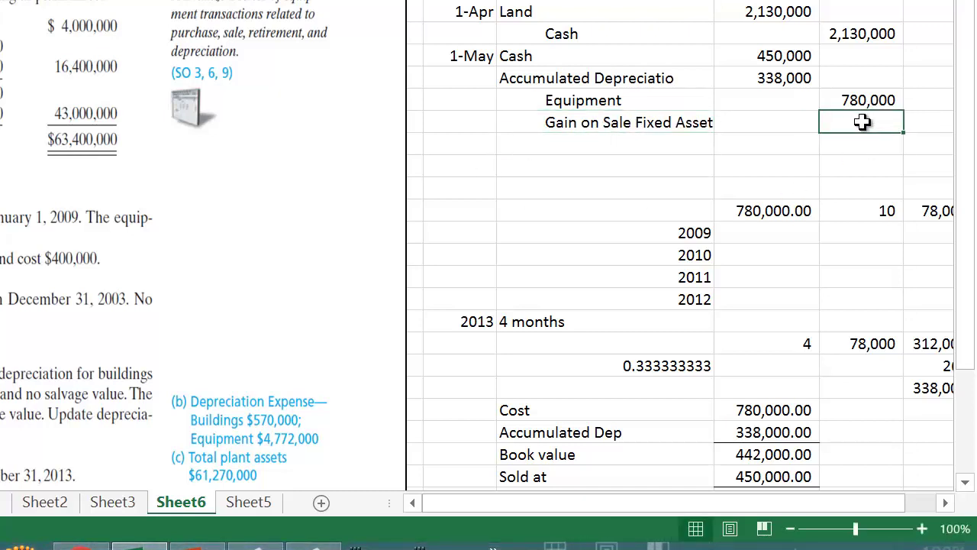
pyautogui.write('8000')
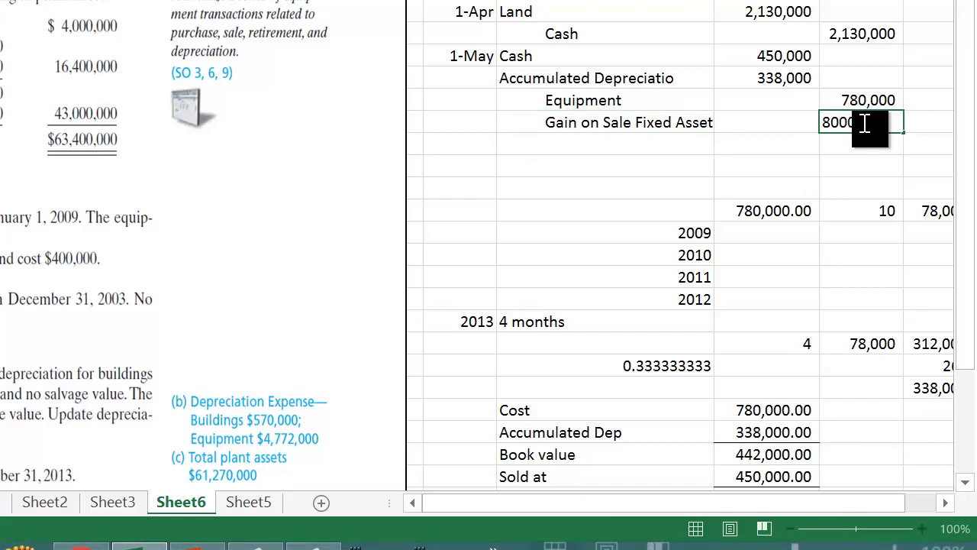
pyautogui.press('Return')
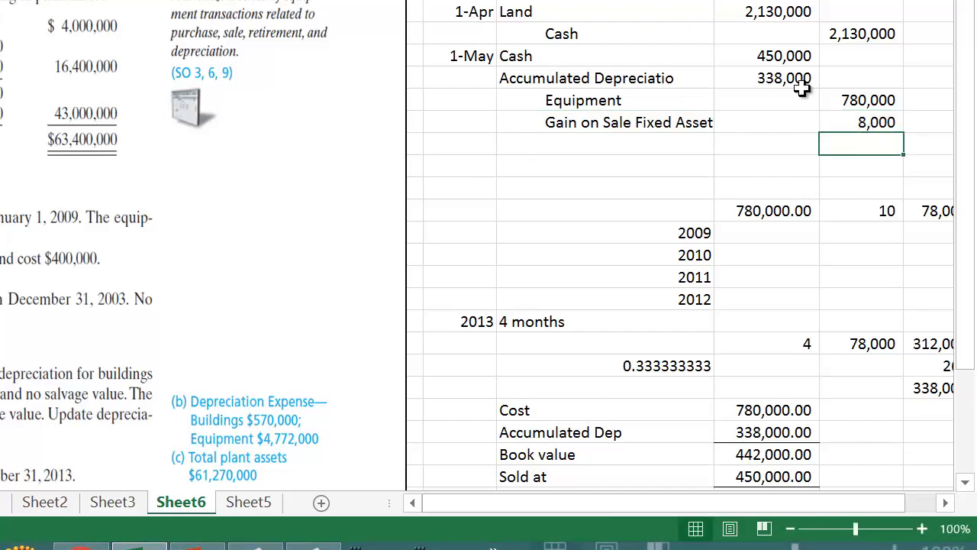
# Step: Compare the sum of the May 1 entry's two debits with the sum of its two credits
pyautogui.click(771, 60)
pyautogui.moveTo(770, 59); pyautogui.dragTo(773, 75)
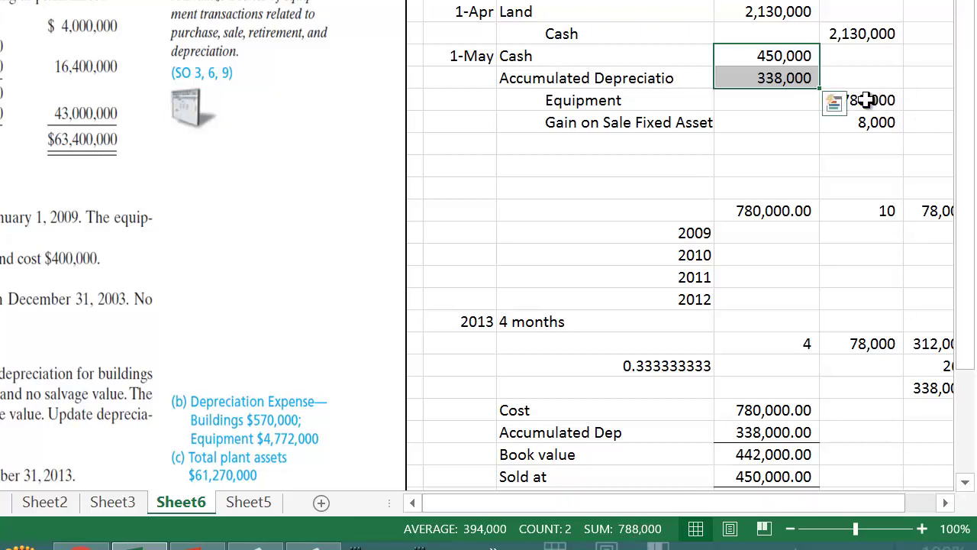
pyautogui.moveTo(865, 100); pyautogui.dragTo(870, 122)
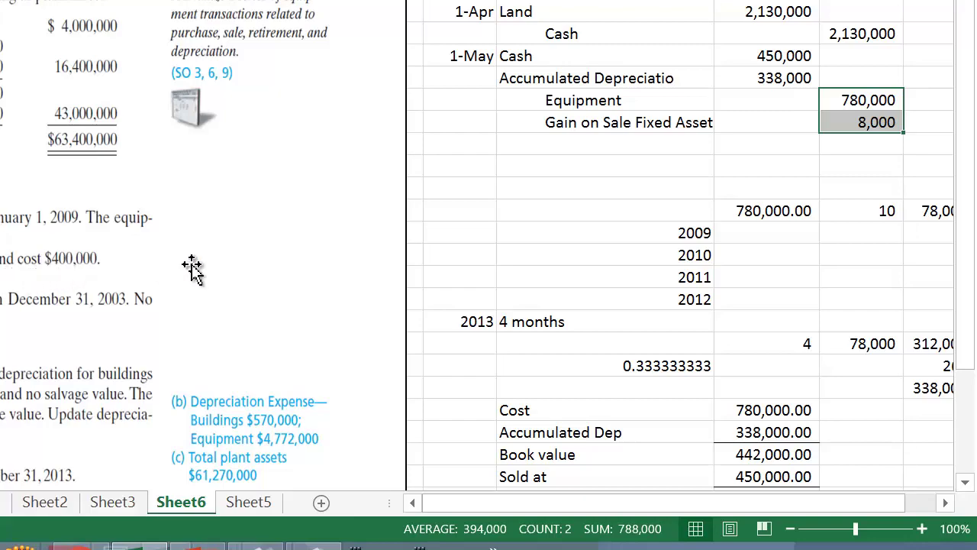
# Step: Move the whole equipment depreciation and gain calculation block down two rows, so its 780,000.00 cost line sits in row 13
pyautogui.moveTo(522, 210); pyautogui.dragTo(921, 206)
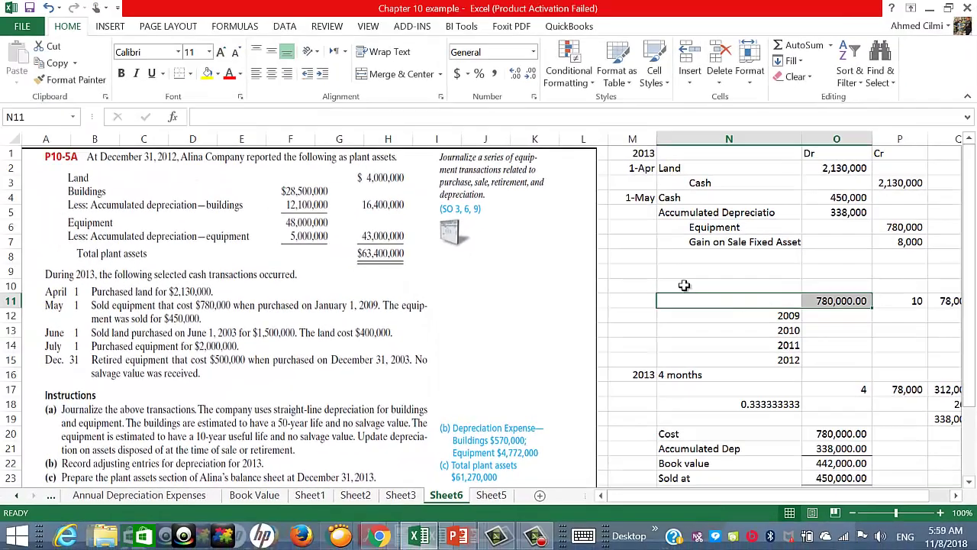
pyautogui.moveTo(937, 284); pyautogui.dragTo(899, 425)
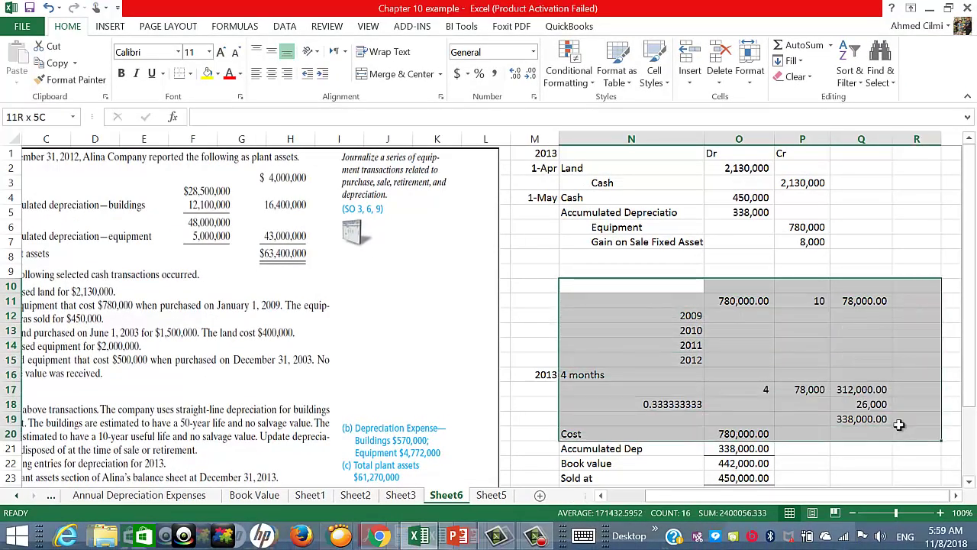
pyautogui.moveTo(523, 284); pyautogui.dragTo(885, 450)
pyautogui.moveTo(802, 455); pyautogui.dragTo(801, 485)
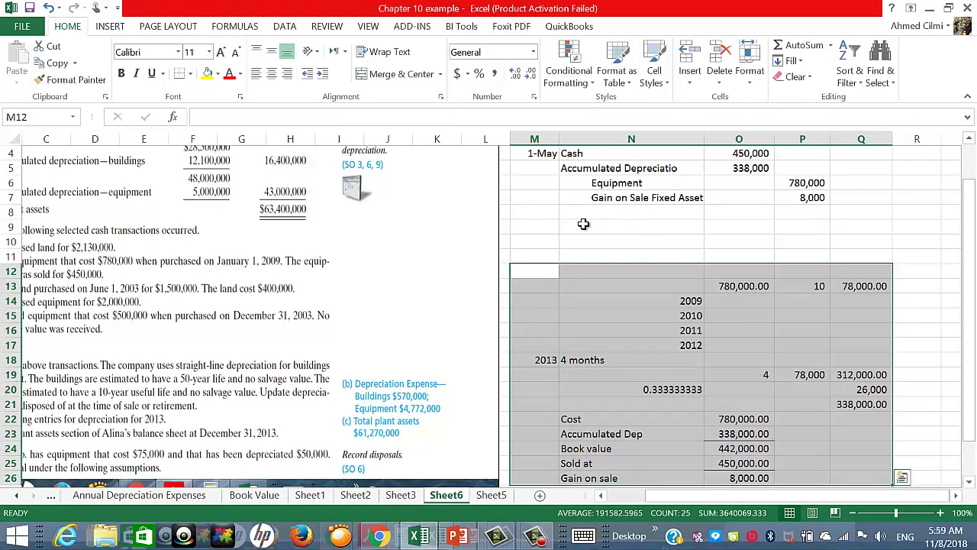
pyautogui.click(537, 226)
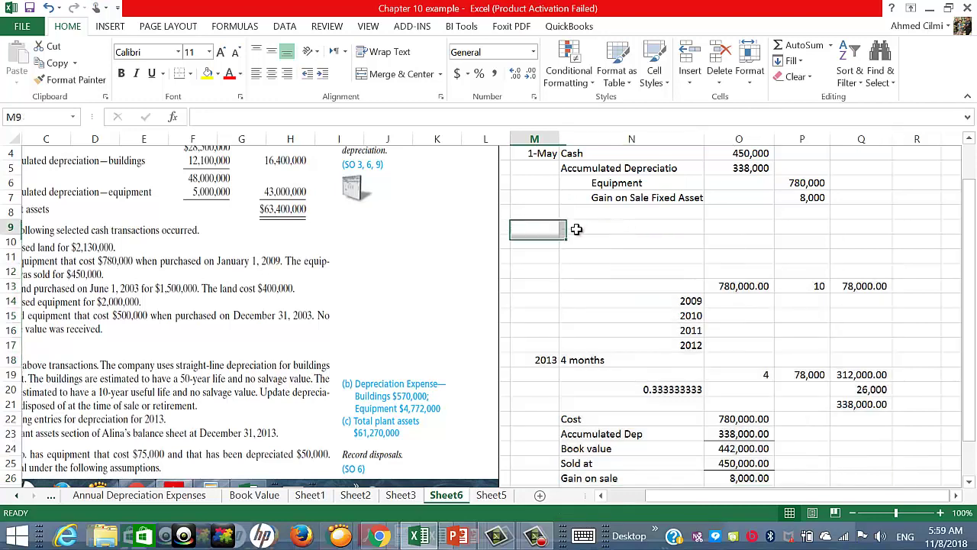
# Step: Move the May 1 journal entry down one row so it starts in M5, leaving a blank row after the April entry
pyautogui.scroll(1, 619, 218)
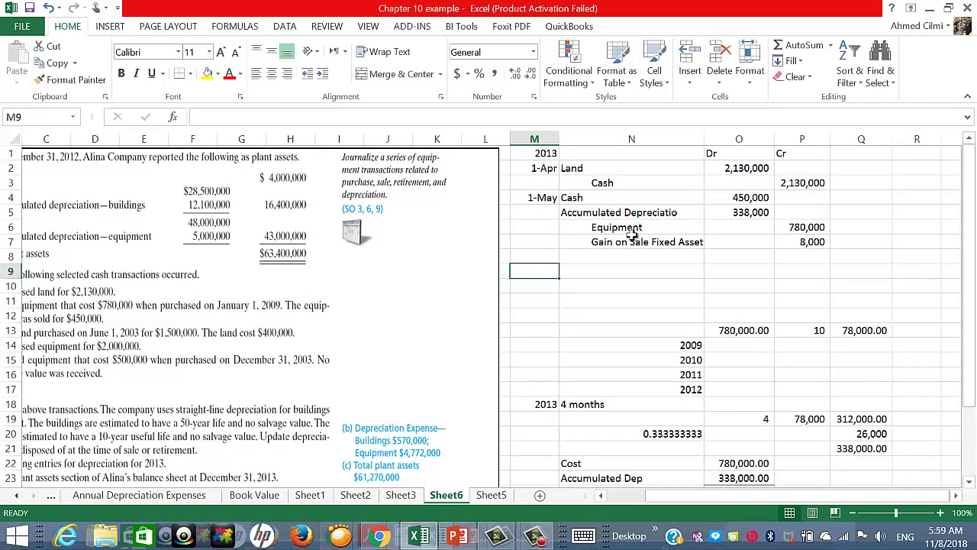
pyautogui.click(534, 198)
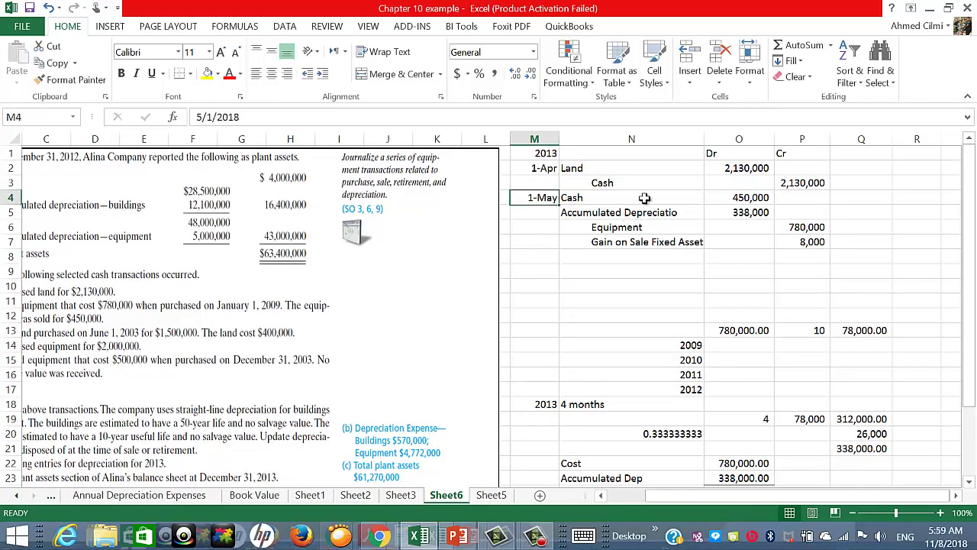
pyautogui.moveTo(644, 197); pyautogui.dragTo(819, 243)
pyautogui.moveTo(738, 248); pyautogui.dragTo(746, 267)
pyautogui.click(619, 294)
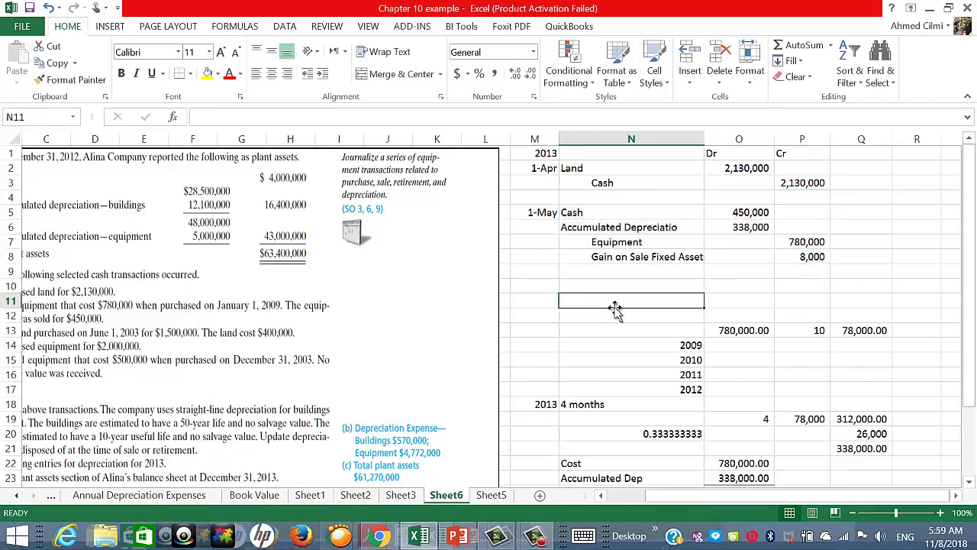
# Step: Enter the date June 1 in cell M10 to start the land sale journal entry
pyautogui.click(558, 290)
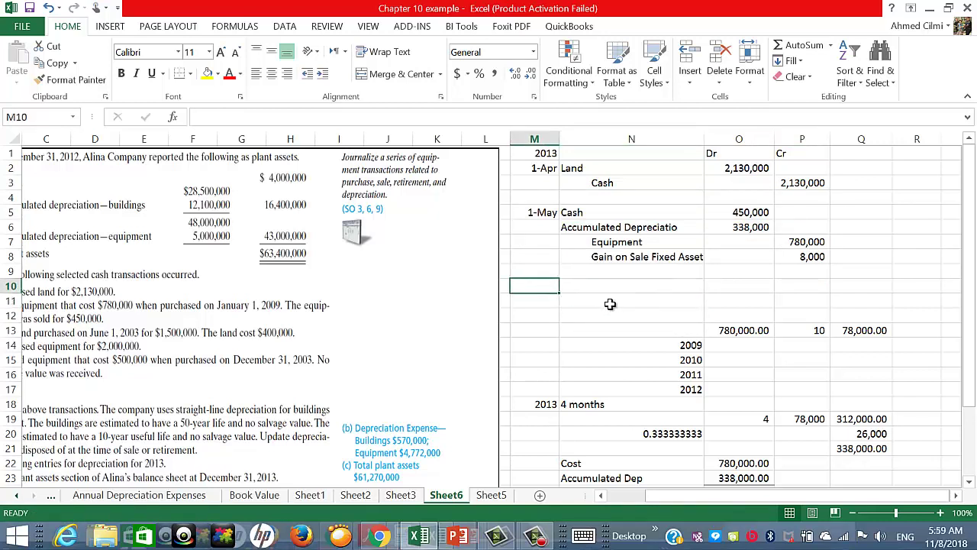
pyautogui.write('June1')
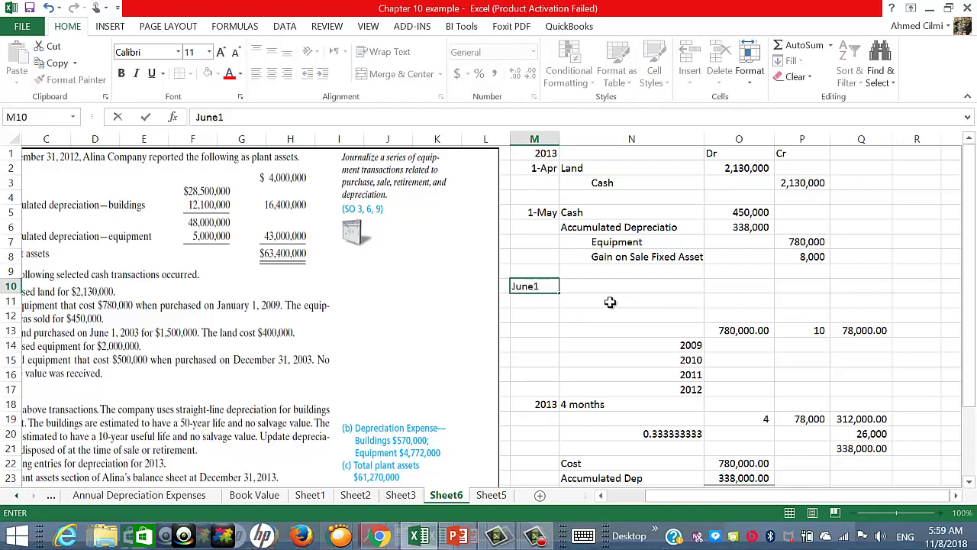
pyautogui.press('Return')
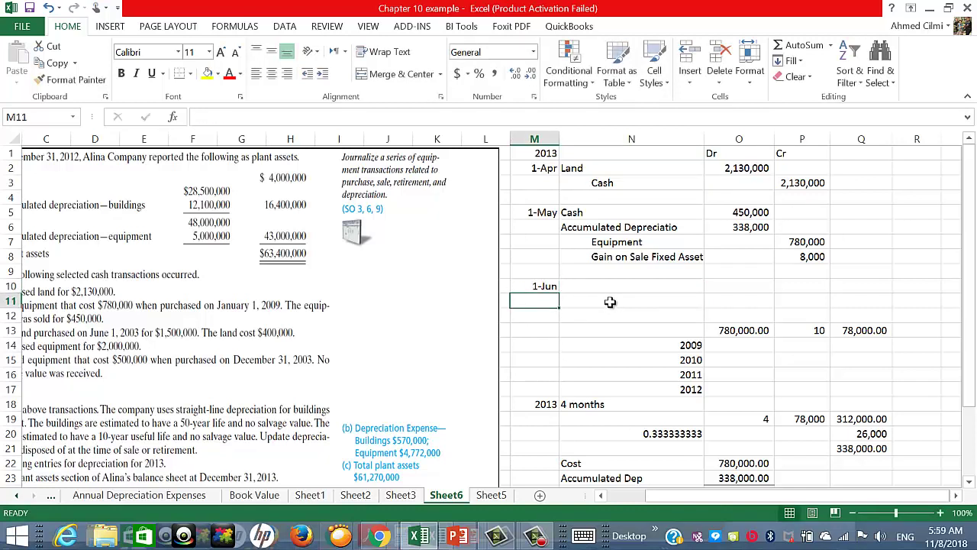
# Step: Enter the account "Cash" in cell N10 with a debit of 1500000 in O10
pyautogui.click(603, 495)
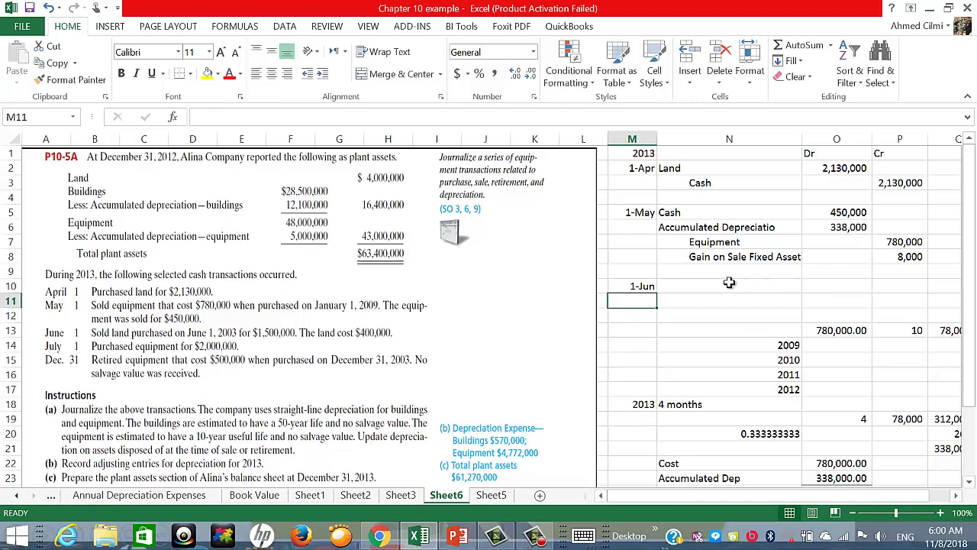
pyautogui.scroll(-1, 729, 282)
pyautogui.scroll(1, 725, 280)
pyautogui.click(710, 283)
pyautogui.write('C')
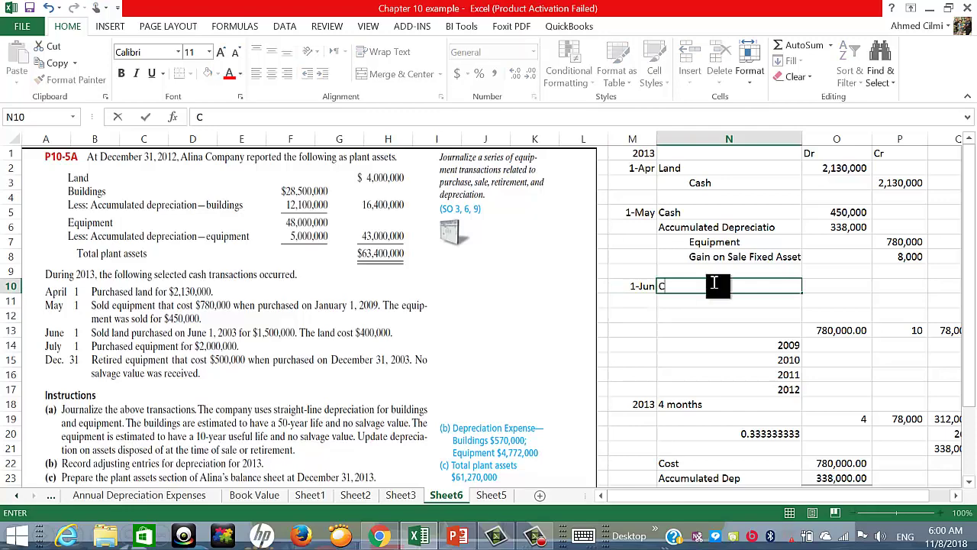
pyautogui.write('ash')
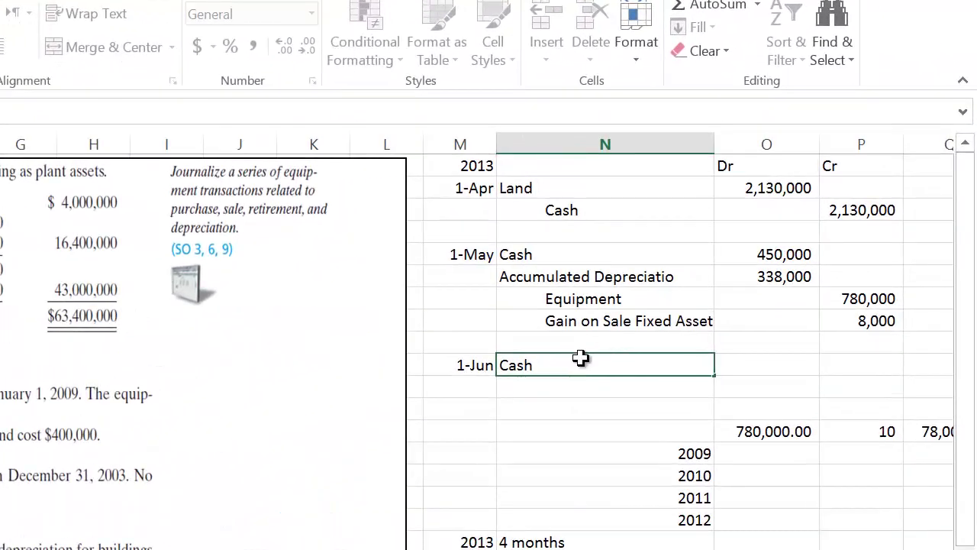
pyautogui.press('Tab')
pyautogui.press('Tab')
pyautogui.press('Left')
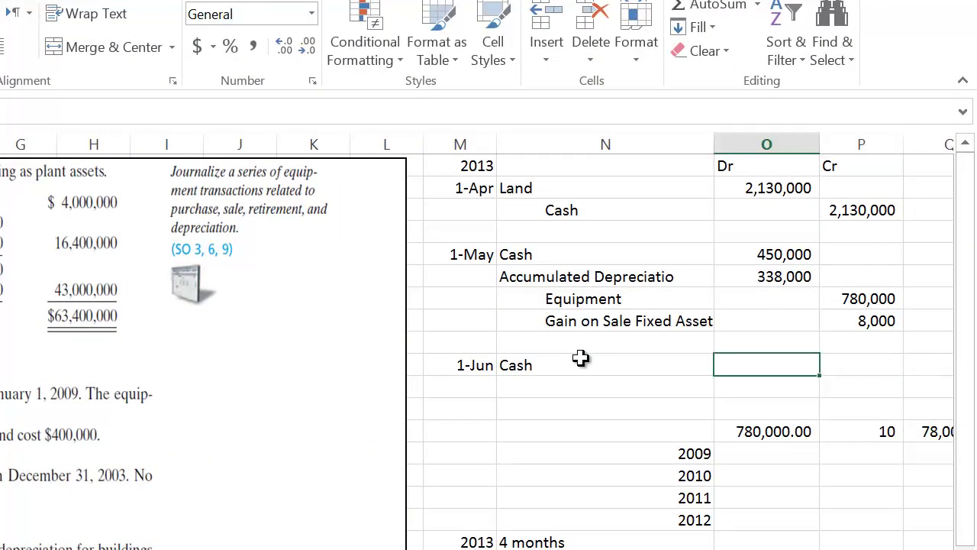
pyautogui.write('150000')
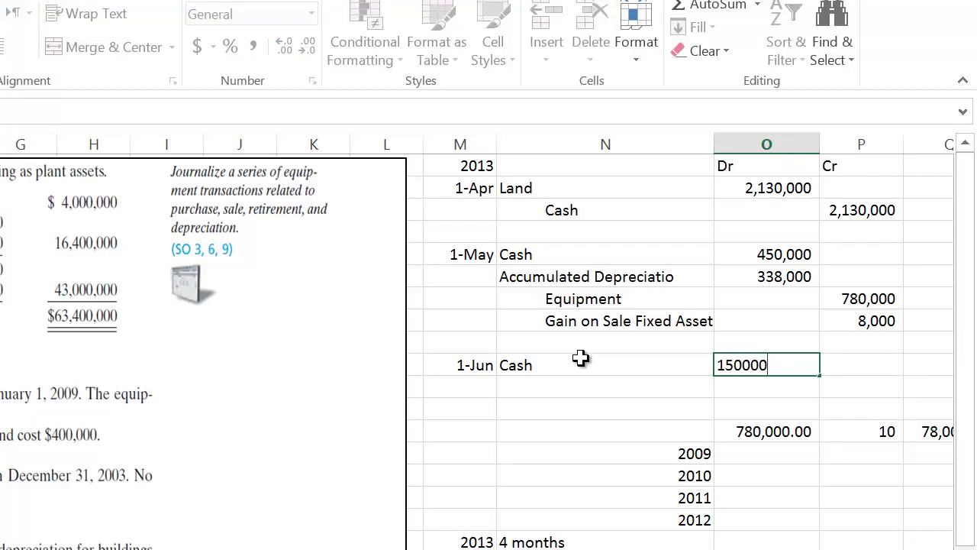
pyautogui.write('0')
pyautogui.press('Return')
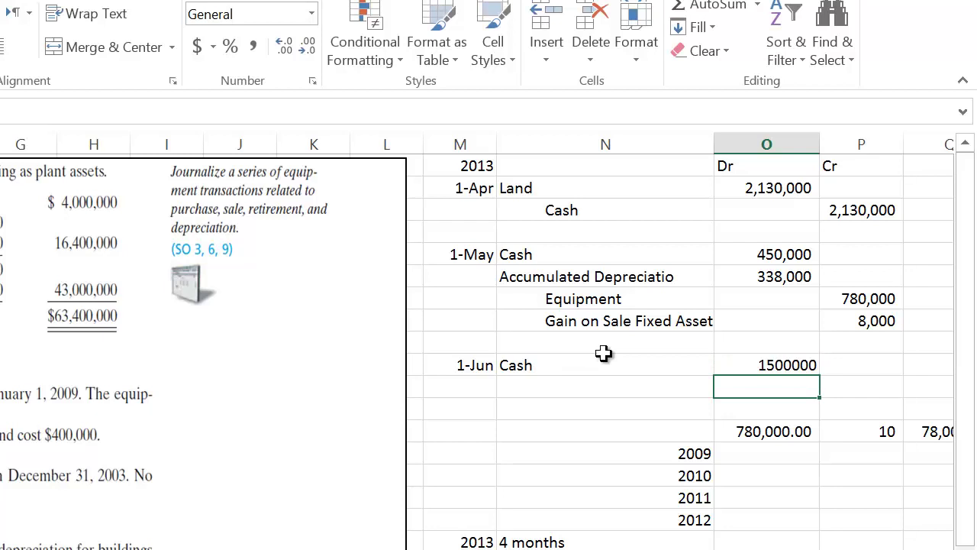
# Step: Apply the comma number style to O10:P12 and show the June 1 cash debit without decimals
pyautogui.moveTo(740, 365); pyautogui.dragTo(870, 408)
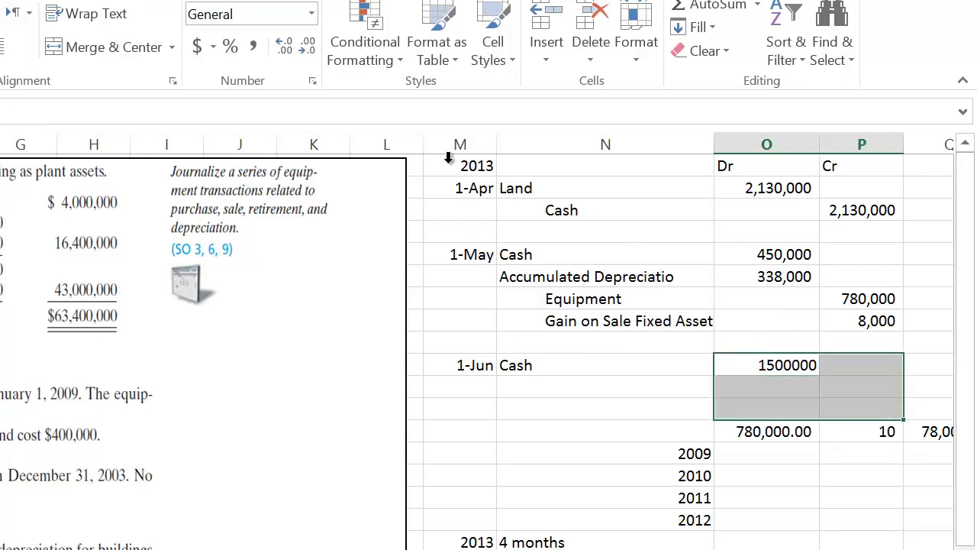
pyautogui.click(253, 46)
pyautogui.click(599, 473)
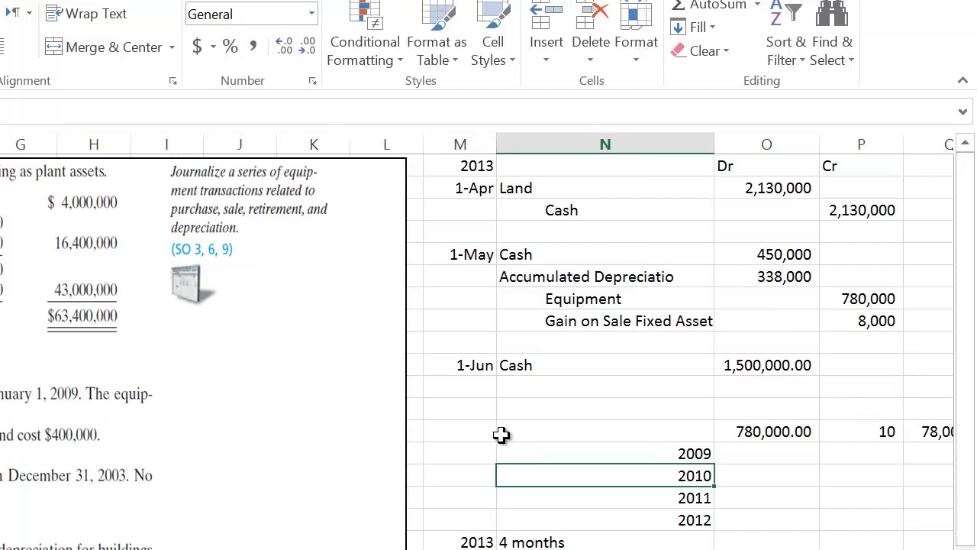
pyautogui.click(747, 367)
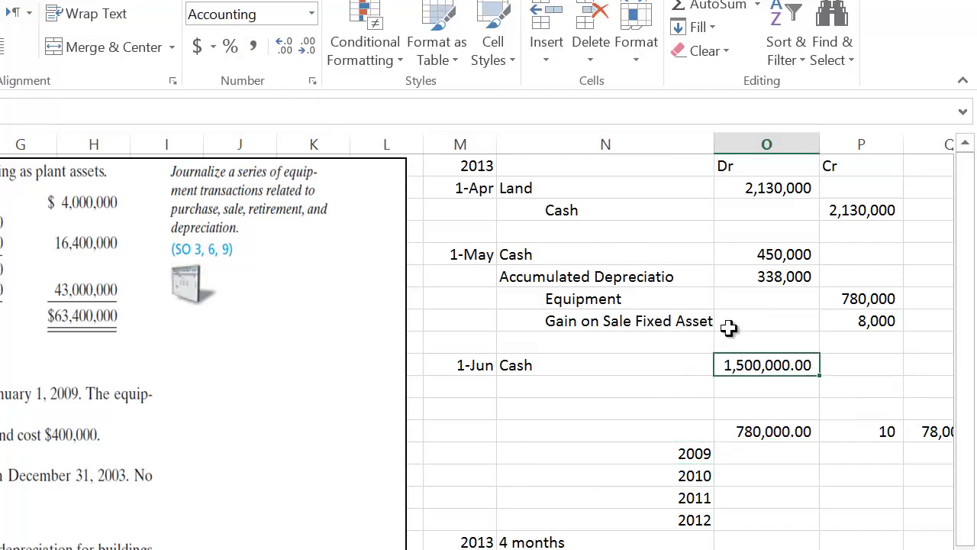
pyautogui.click(313, 55)
pyautogui.click(313, 55)
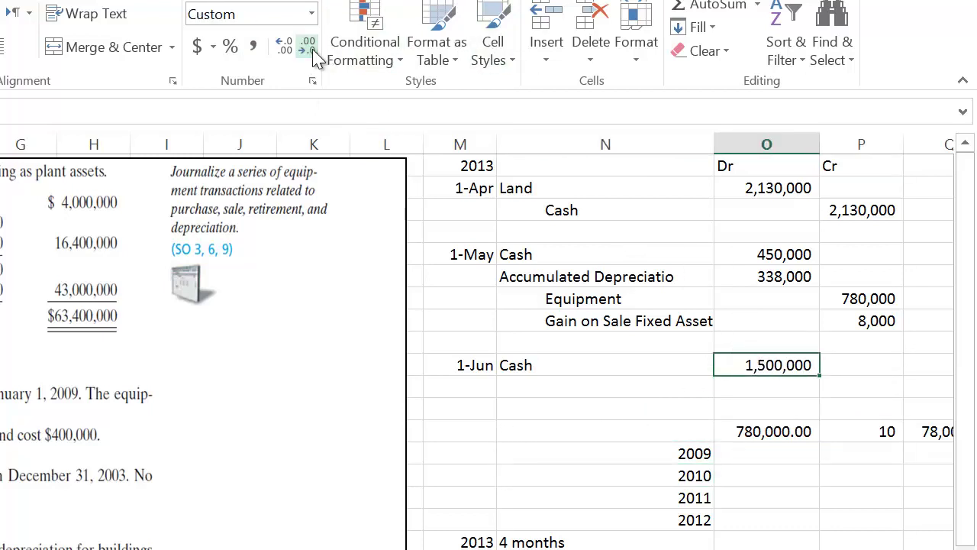
# Step: Move the equipment calculation block down another two rows, so its 780,000.00 cost line sits in row 15
pyautogui.moveTo(445, 421); pyautogui.dragTo(939, 431)
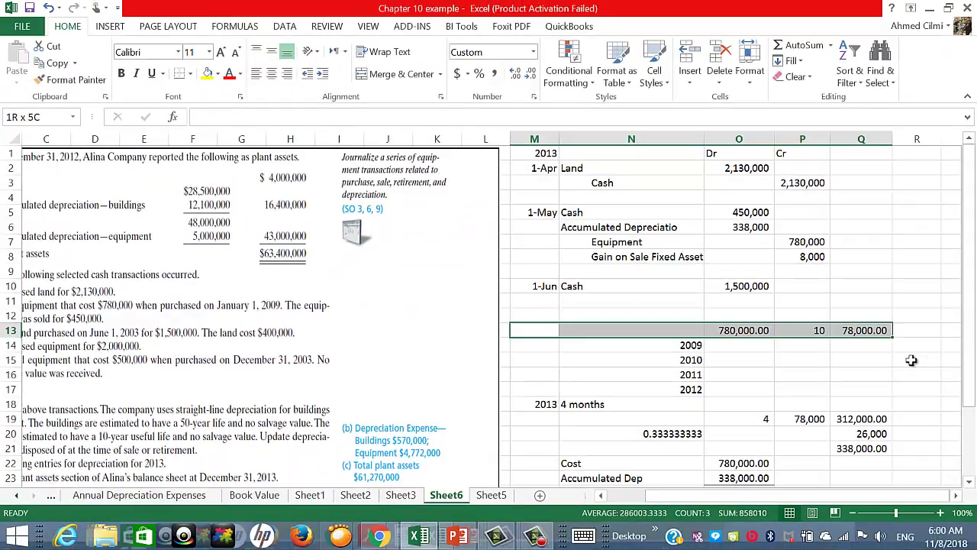
pyautogui.moveTo(911, 359); pyautogui.dragTo(808, 480)
# Step: Enter the account "Land" in cell N11, indented as a credit line, with a credit of 400,000 in P11
pyautogui.click(583, 228)
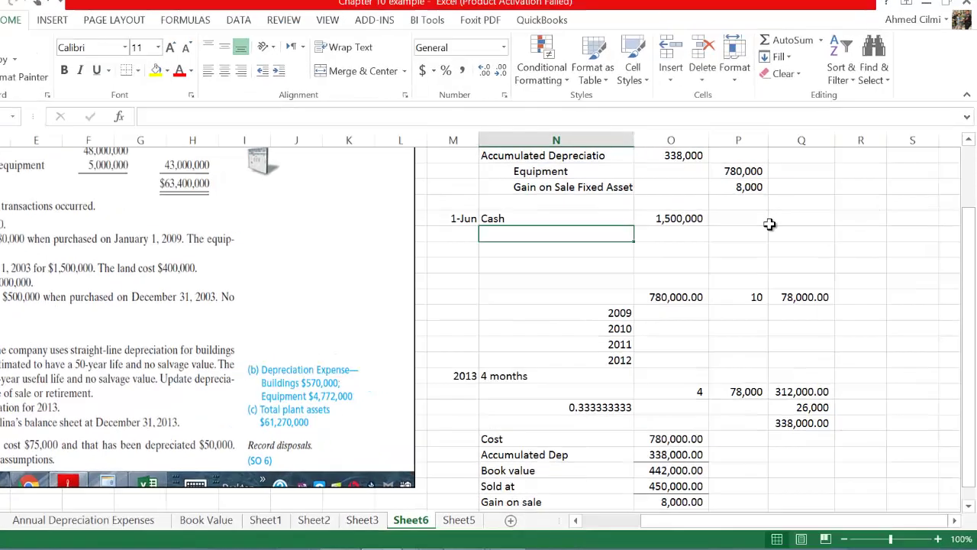
pyautogui.write('L')
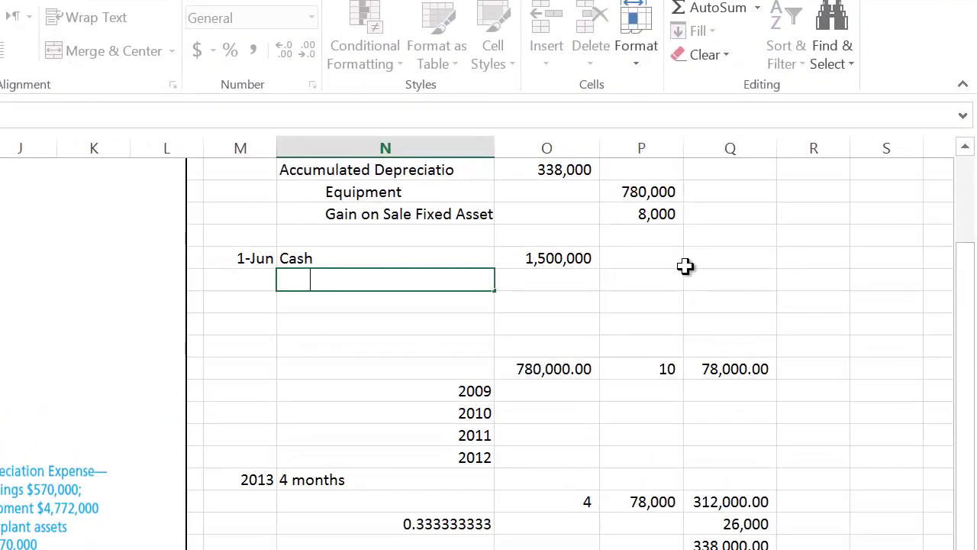
pyautogui.write('and')
pyautogui.press('Return')
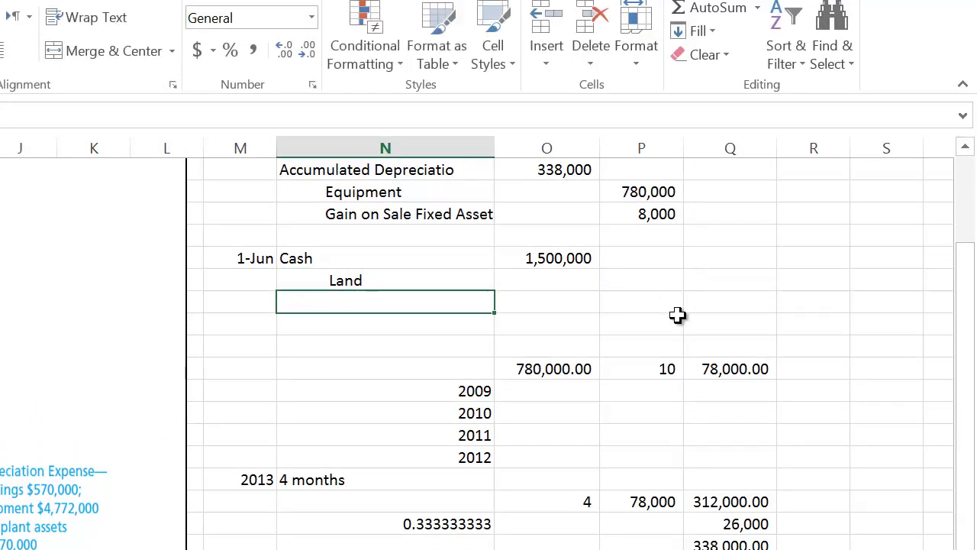
pyautogui.click(671, 284)
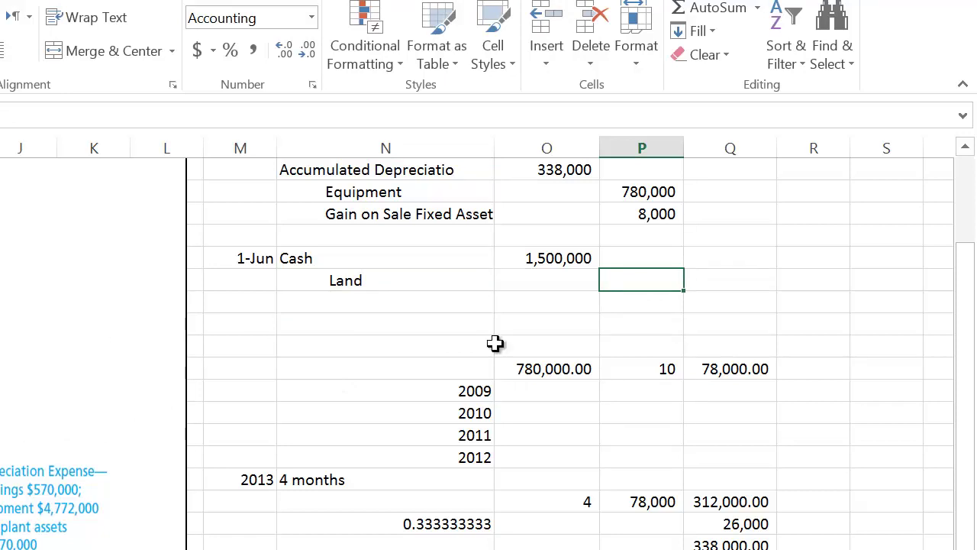
pyautogui.write('400000')
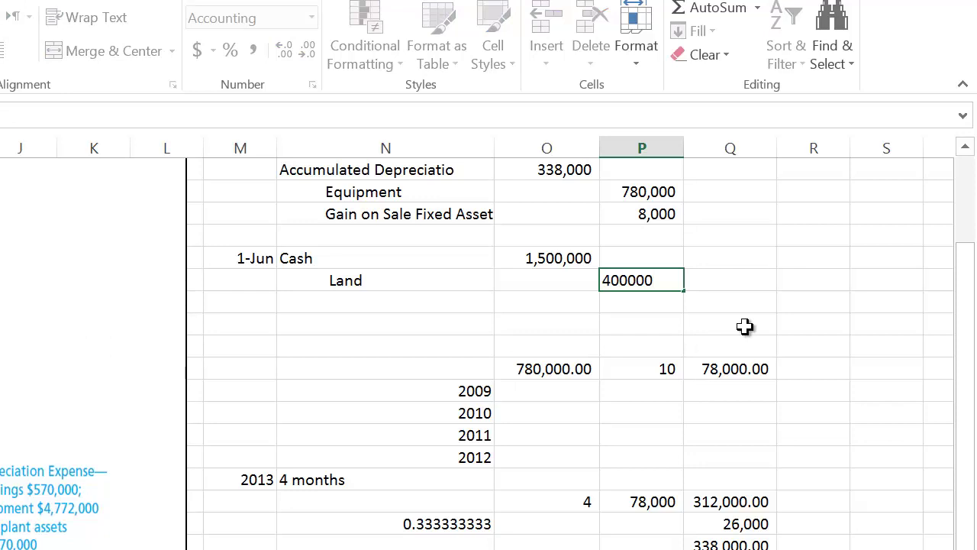
pyautogui.press('Return')
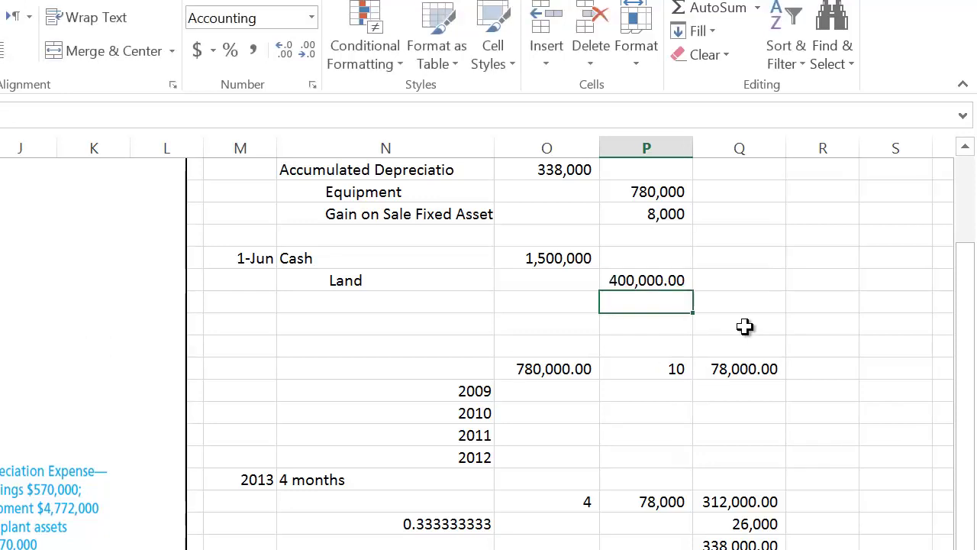
# Step: Show the June 1 land credit in P11 without decimals
pyautogui.click(662, 280)
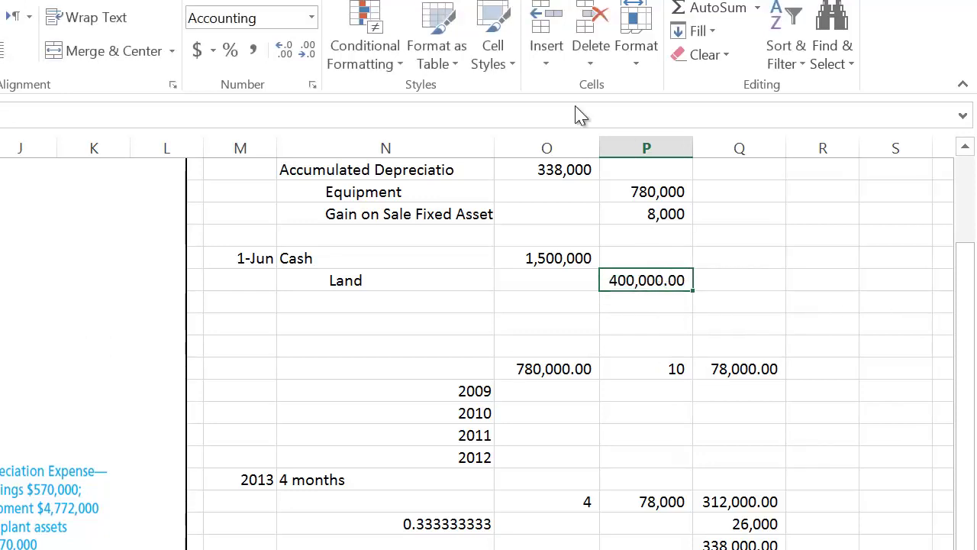
pyautogui.click(307, 52)
pyautogui.click(307, 51)
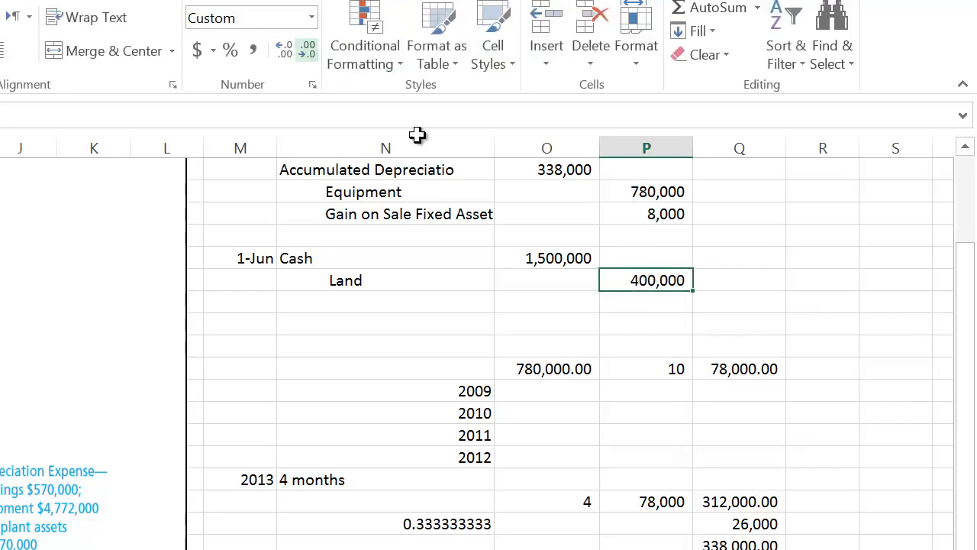
# Step: Enter the account "Gain on Sales F.Asset" in cell N12, indented as a credit line below Land
pyautogui.click(384, 308)
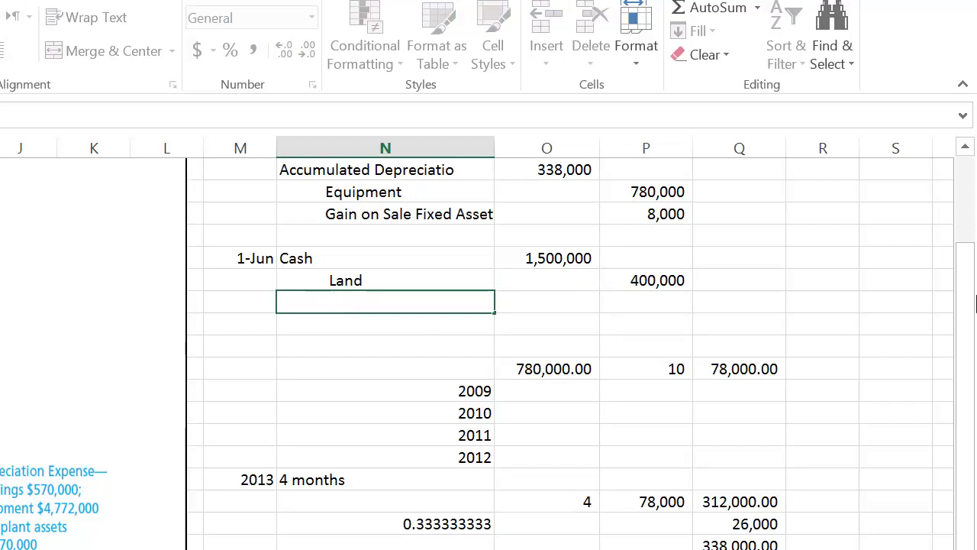
pyautogui.write('Gain on')
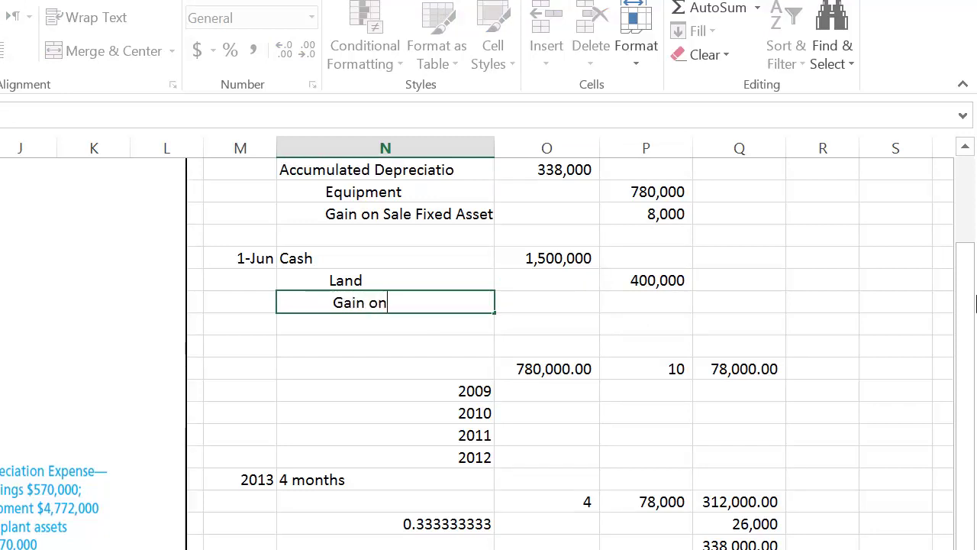
pyautogui.write(' sale')
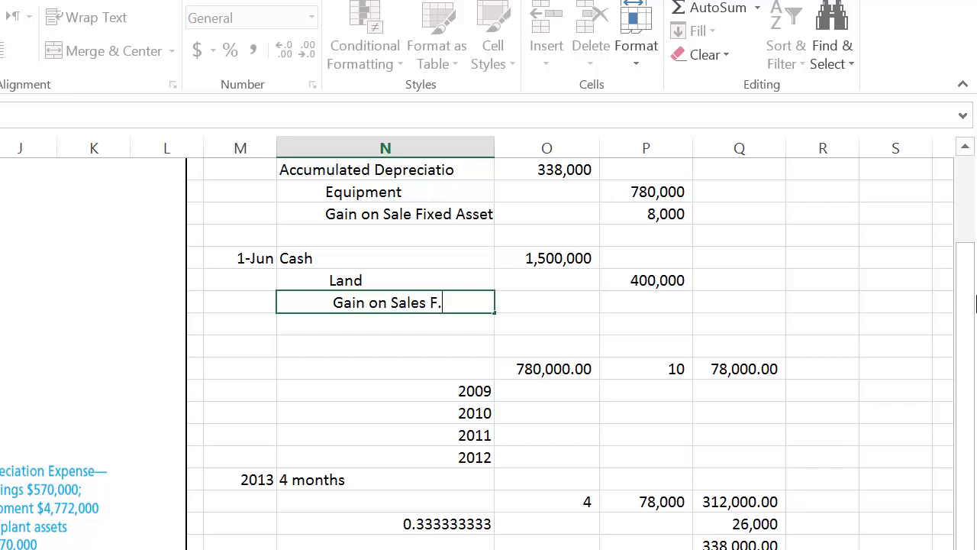
pyautogui.write('et')
pyautogui.press('Return')
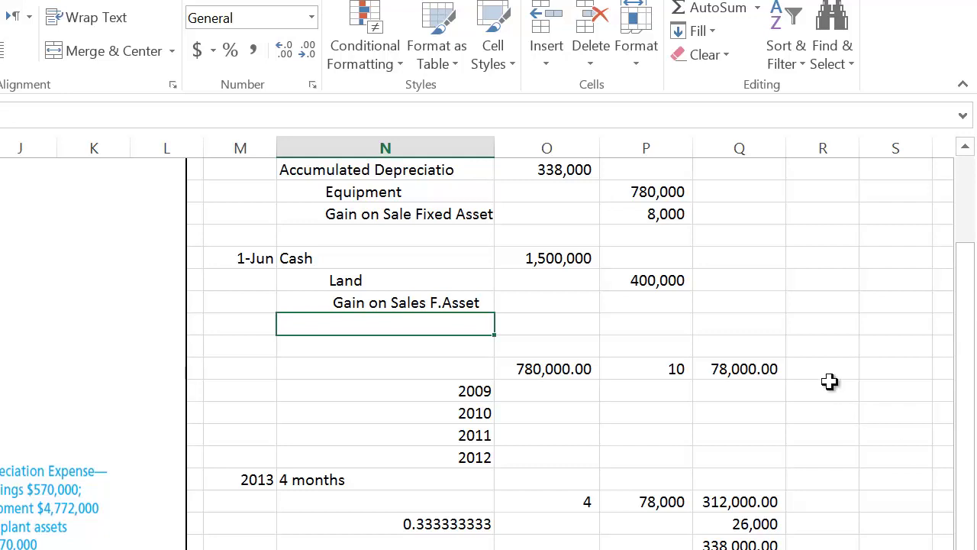
# Step: Enter a credit of 1100000 for the gain in P12 and show it without decimals
pyautogui.click(653, 302)
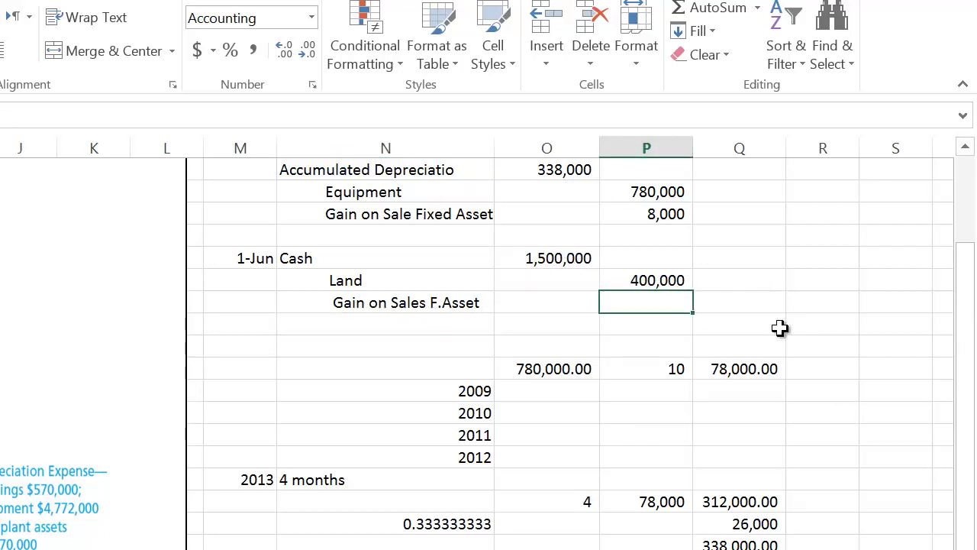
pyautogui.write('1100000')
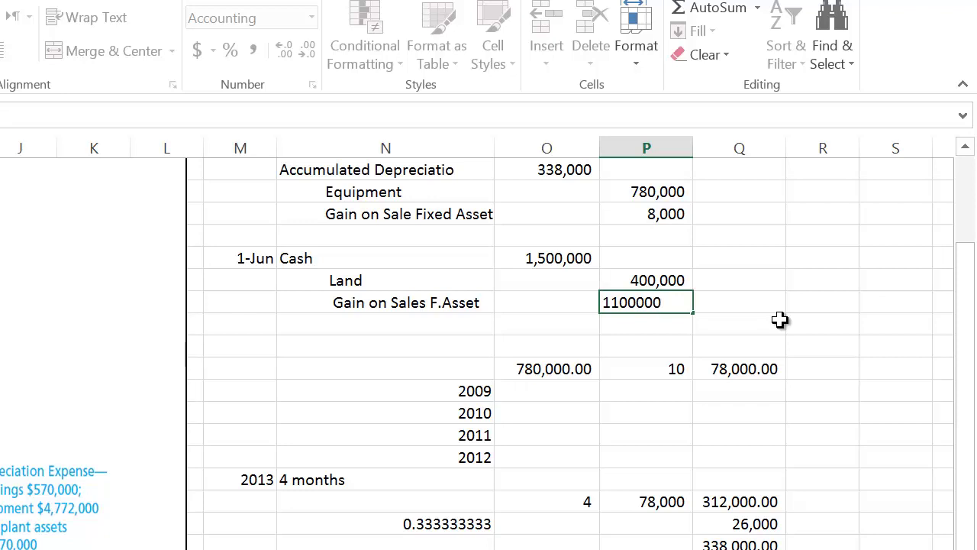
pyautogui.press('Return')
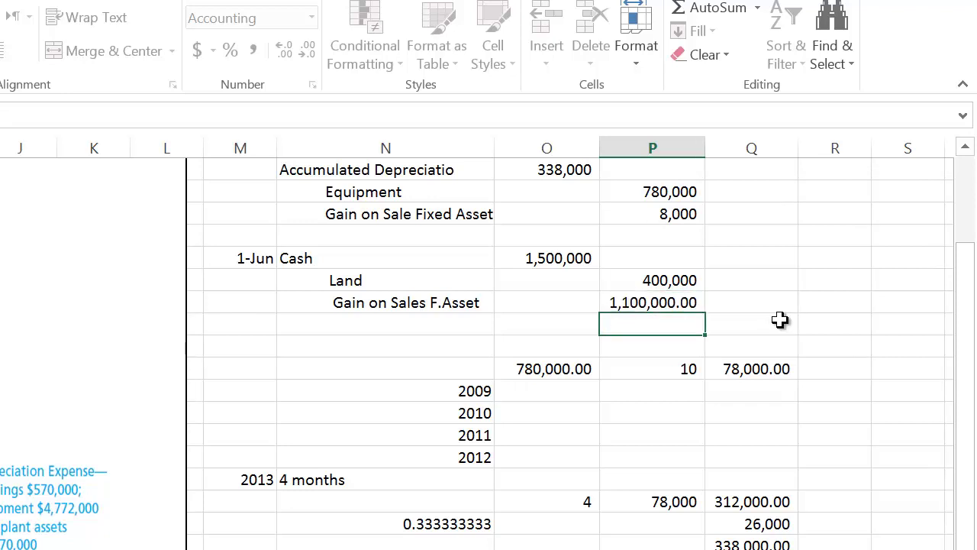
pyautogui.click(692, 301)
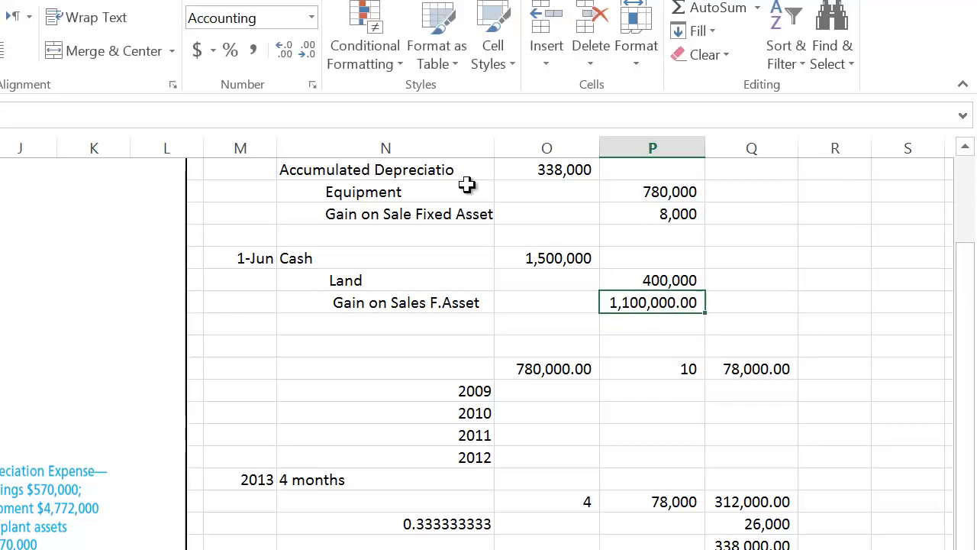
pyautogui.click(307, 50)
pyautogui.click(307, 50)
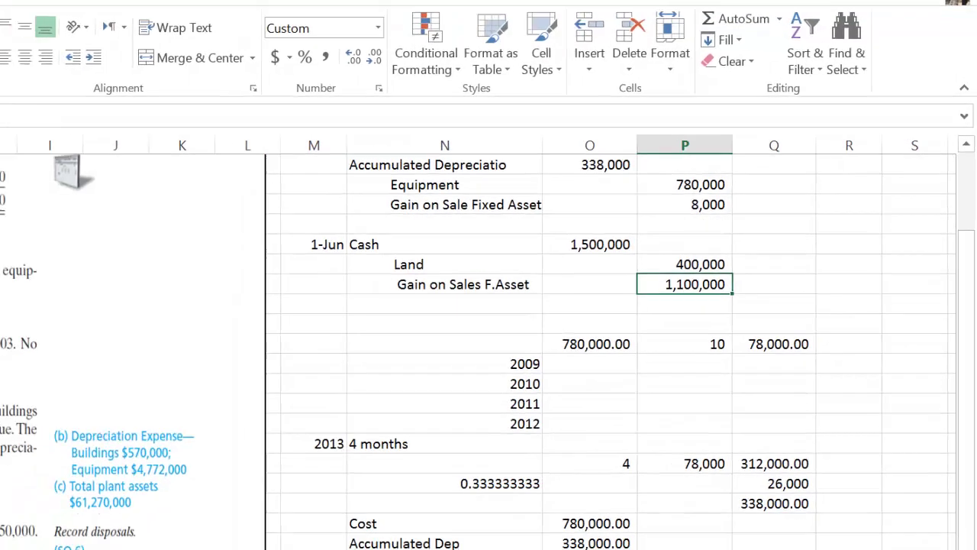
# Step: Move the equipment calculation block down five rows, so its 780,000.00 cost line sits in row 20
pyautogui.hscroll(-4, 354, 484)
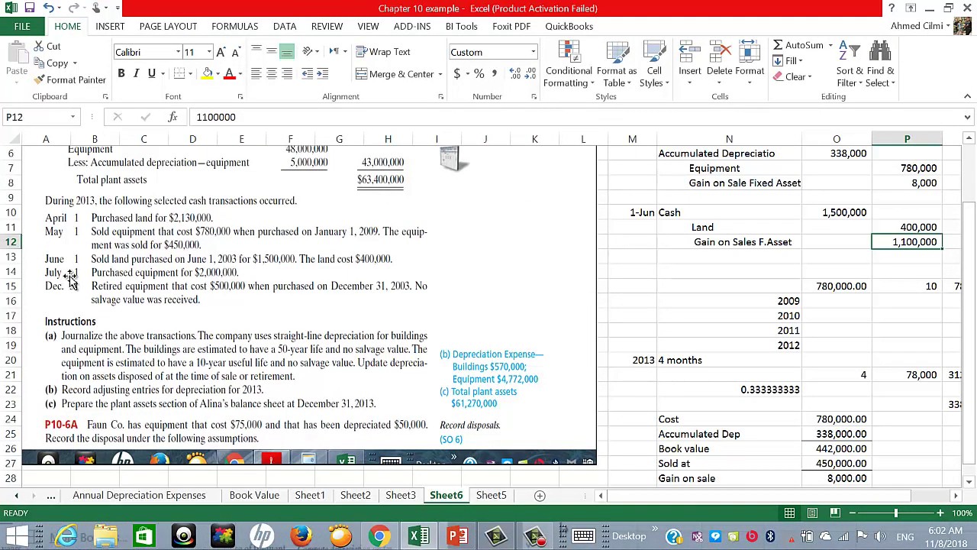
pyautogui.moveTo(601, 285); pyautogui.dragTo(915, 432)
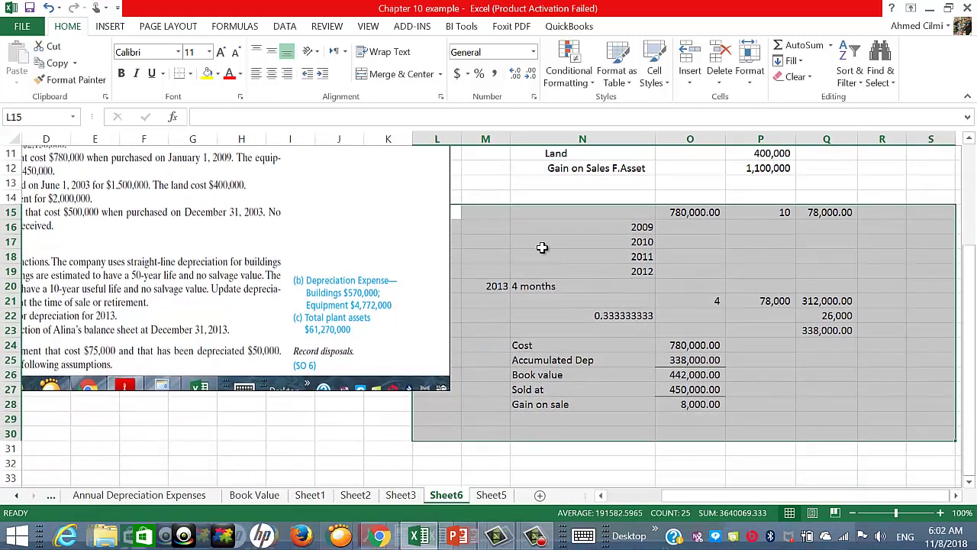
pyautogui.moveTo(487, 212); pyautogui.dragTo(870, 405)
pyautogui.moveTo(770, 412); pyautogui.dragTo(767, 484)
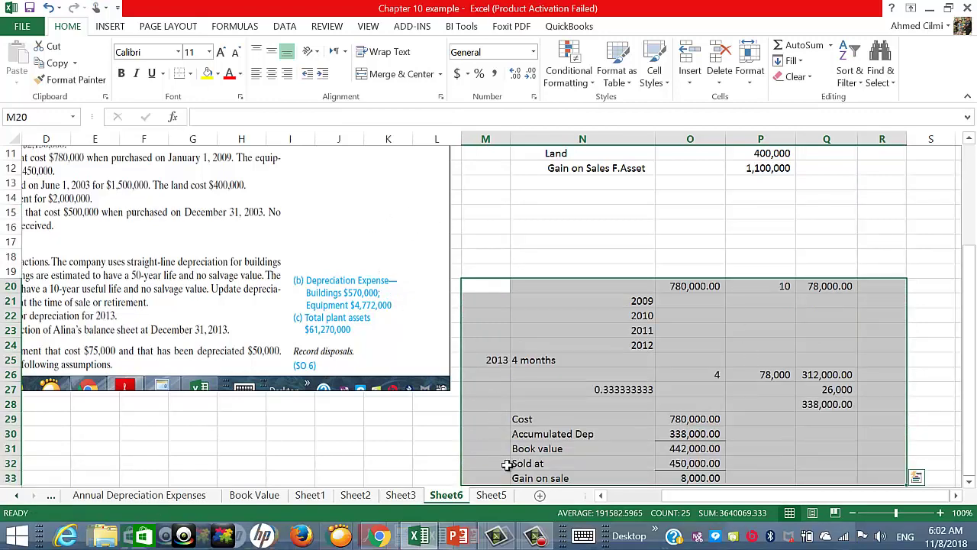
# Step: Enter the date July 1 in cell M14 to start the equipment purchase entry
pyautogui.click(600, 495)
pyautogui.click(601, 495)
pyautogui.click(601, 495)
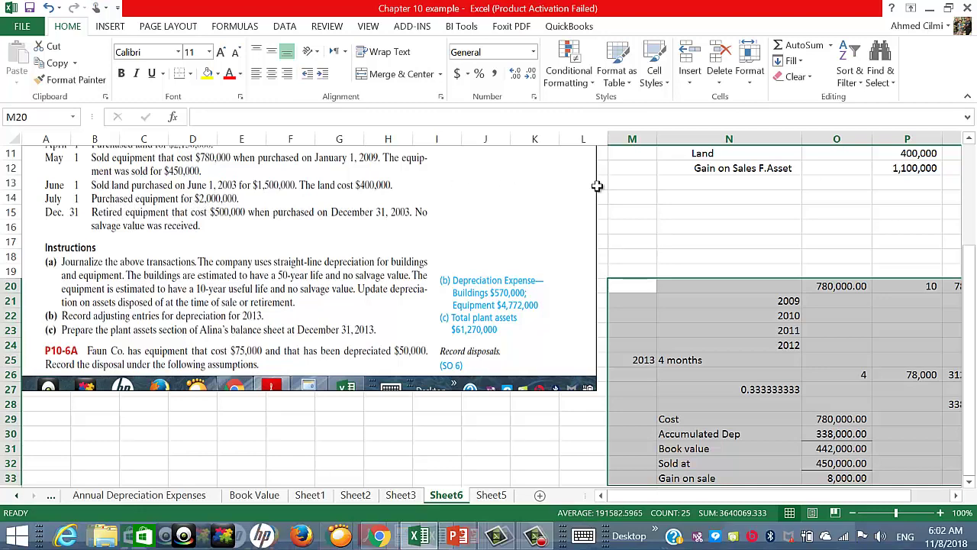
pyautogui.scroll(2, 691, 201)
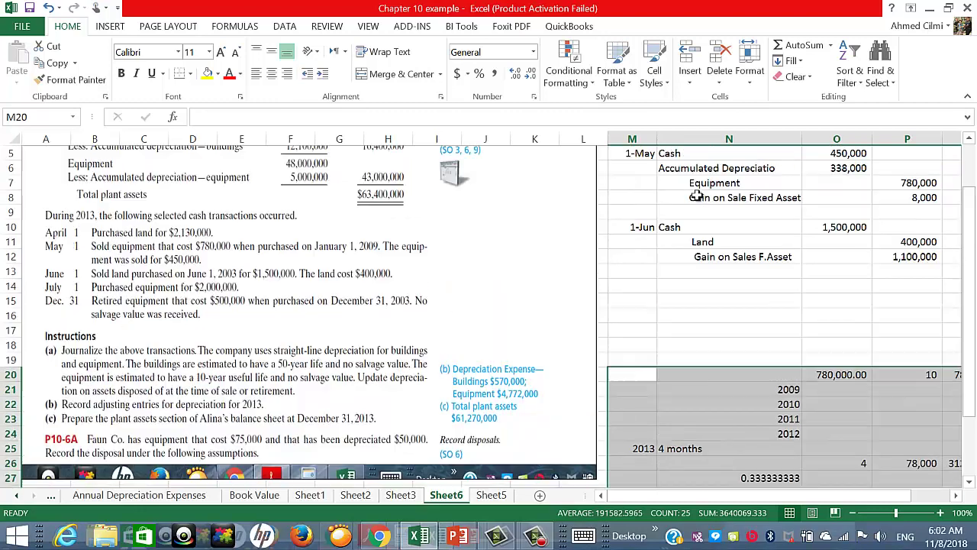
pyautogui.click(638, 284)
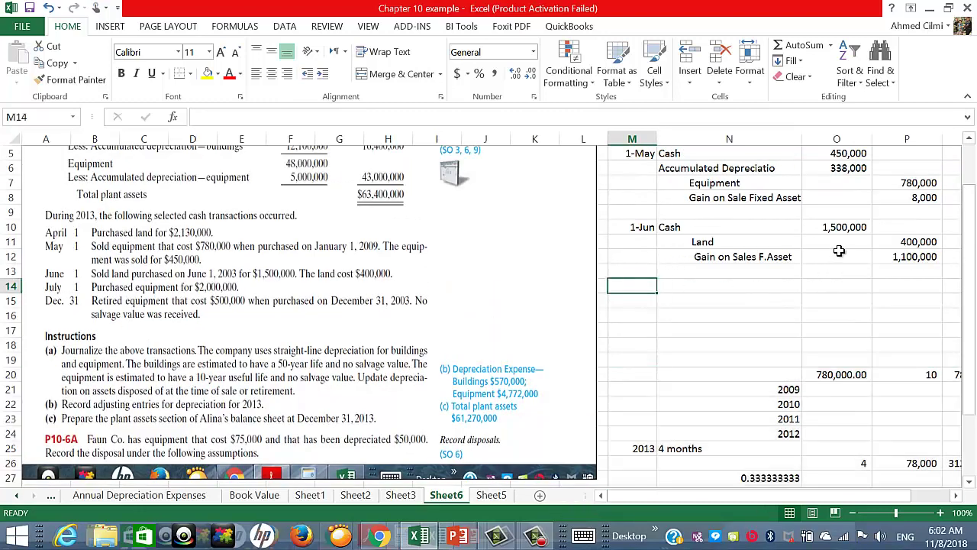
pyautogui.write('July1')
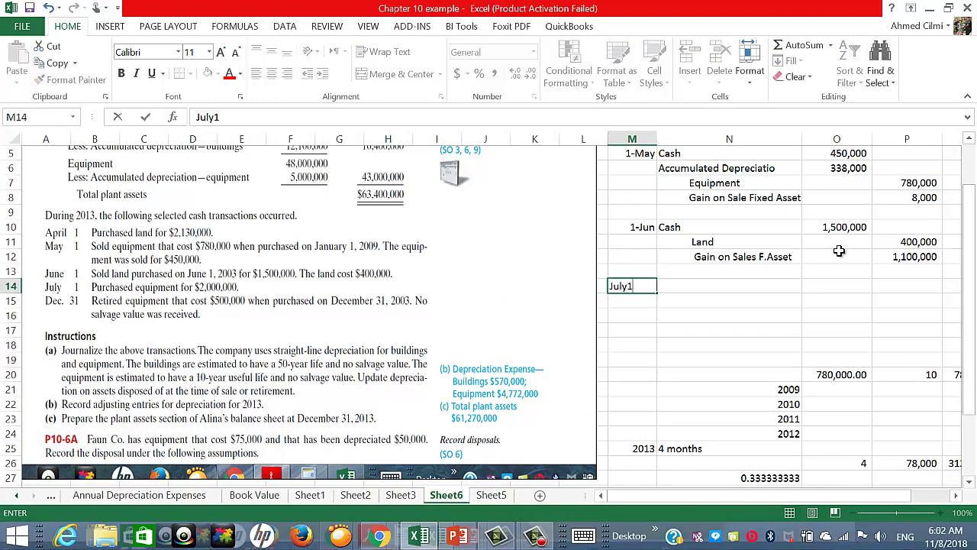
pyautogui.press('Return')
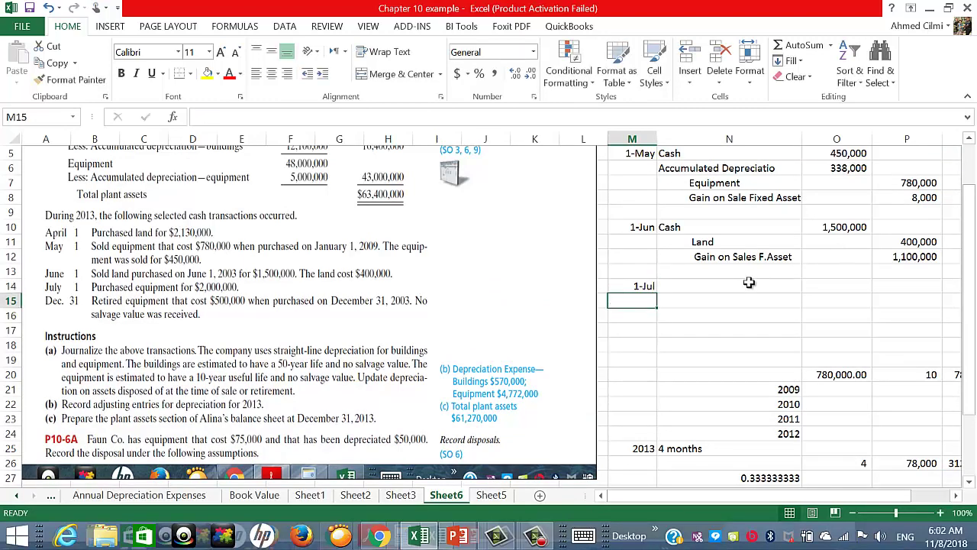
# Step: Enter the account "Equipment" in cell N14 with a debit of 2000000 in O14
pyautogui.click(719, 289)
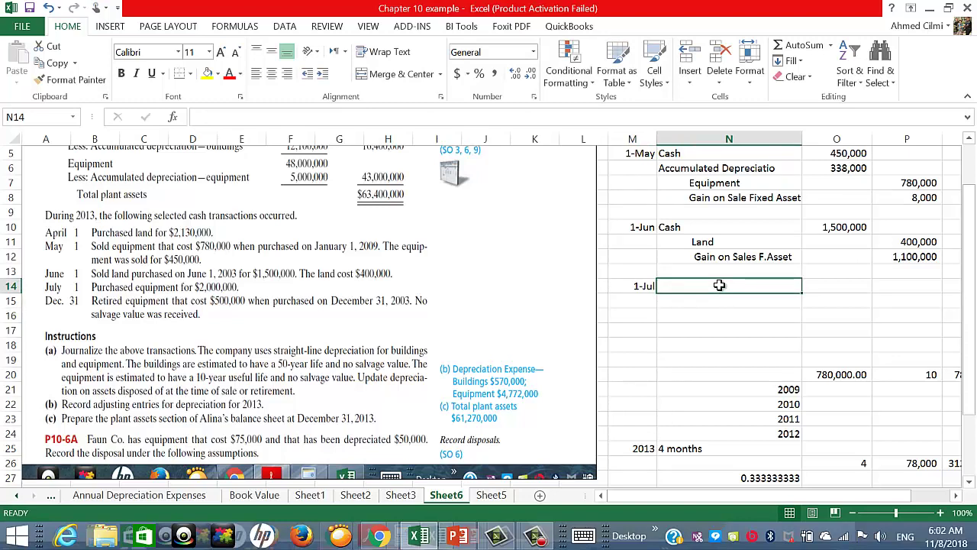
pyautogui.write('Equipment')
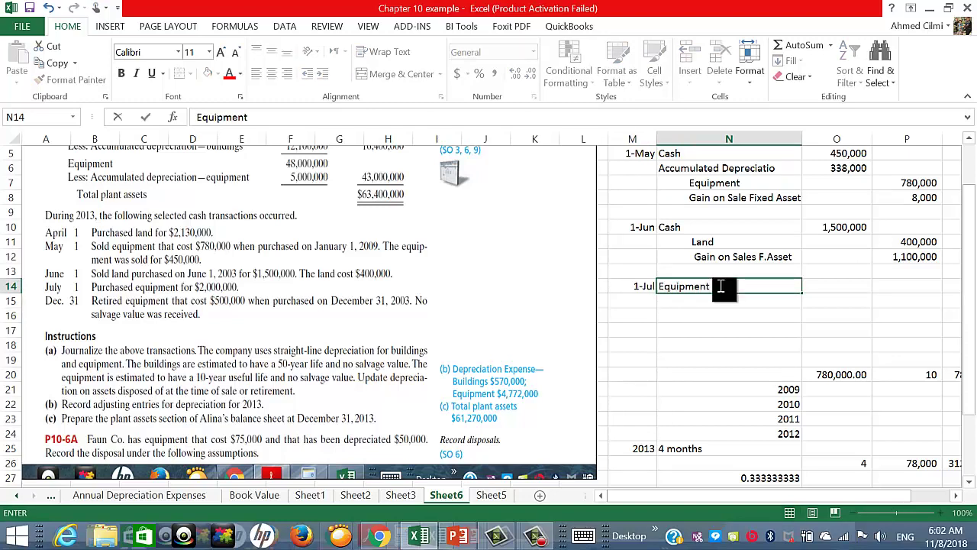
pyautogui.press('Return')
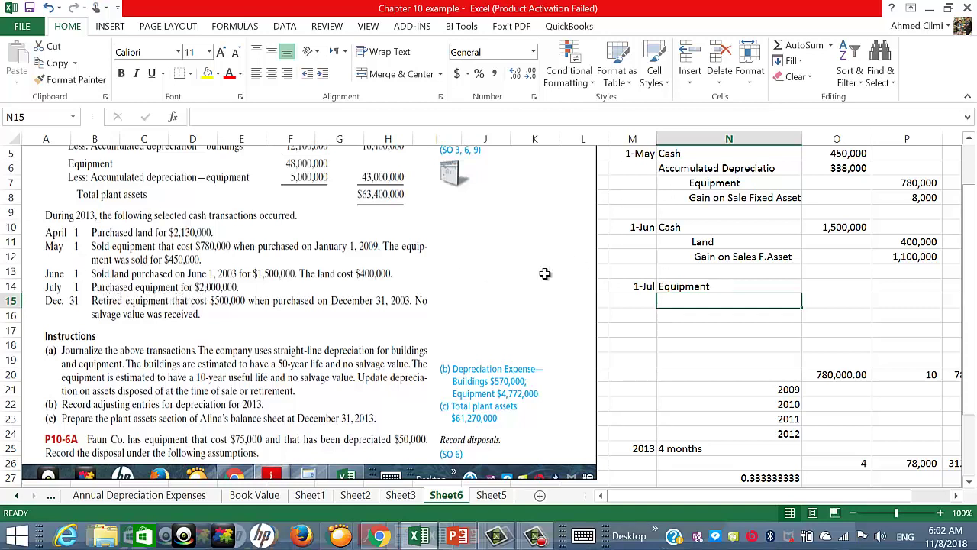
pyautogui.click(841, 287)
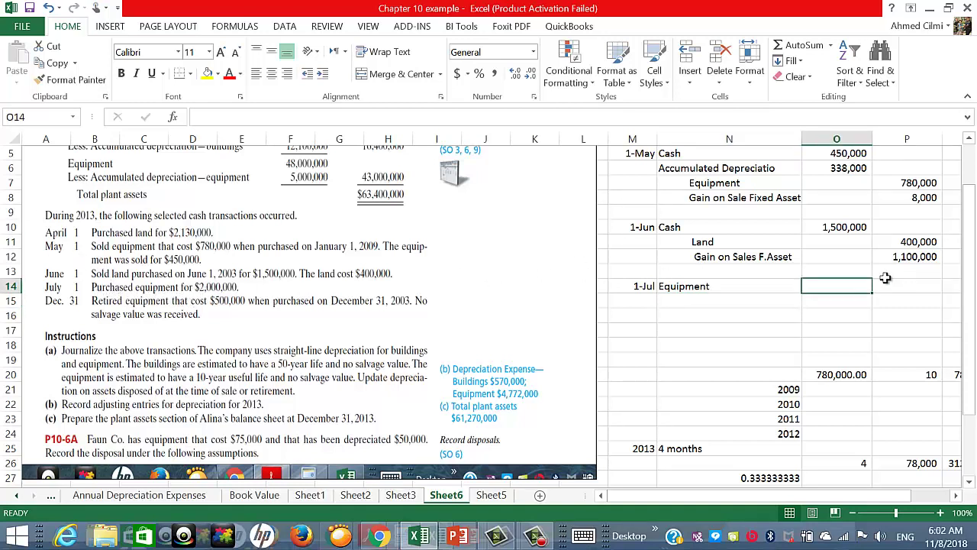
pyautogui.write('2000000')
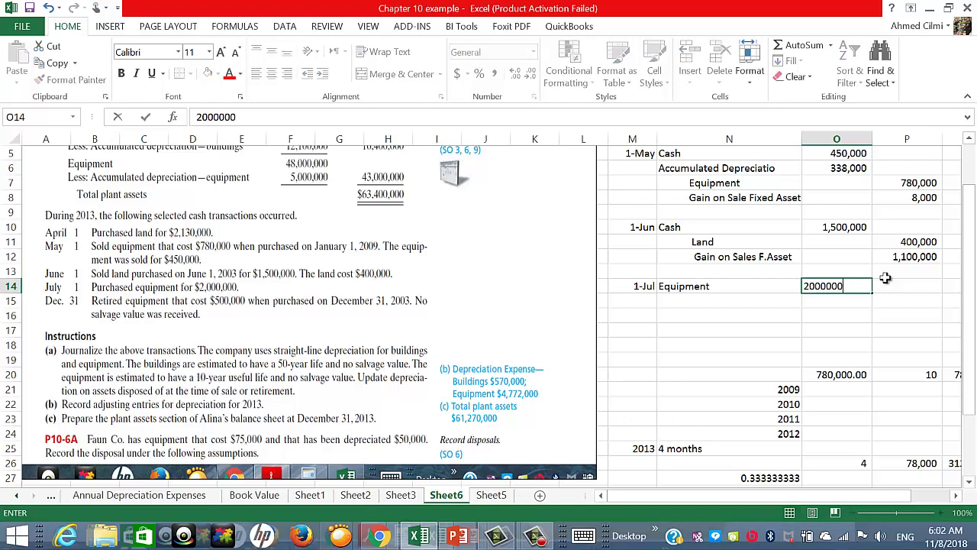
pyautogui.press('Return')
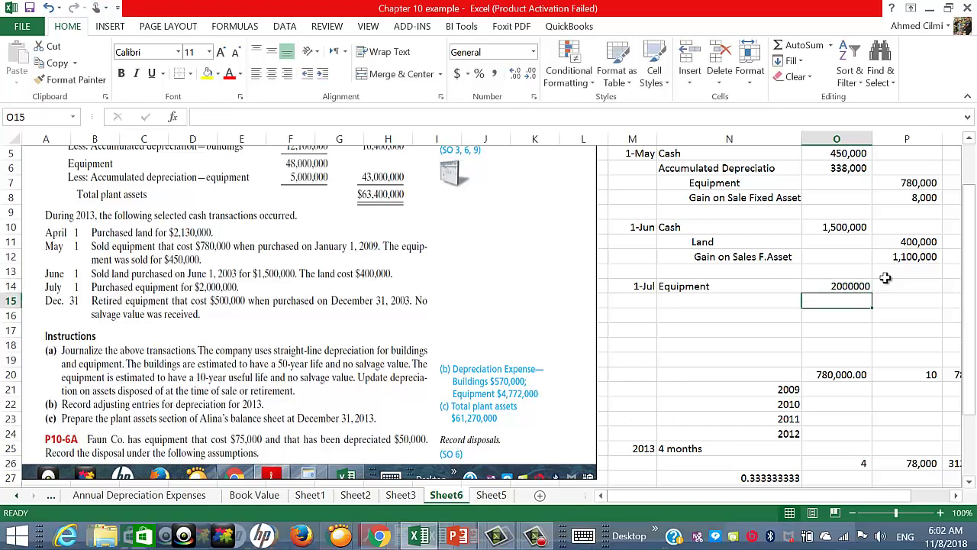
# Step: Apply the comma number style without decimals to O14:P16
pyautogui.moveTo(835, 286); pyautogui.dragTo(911, 320)
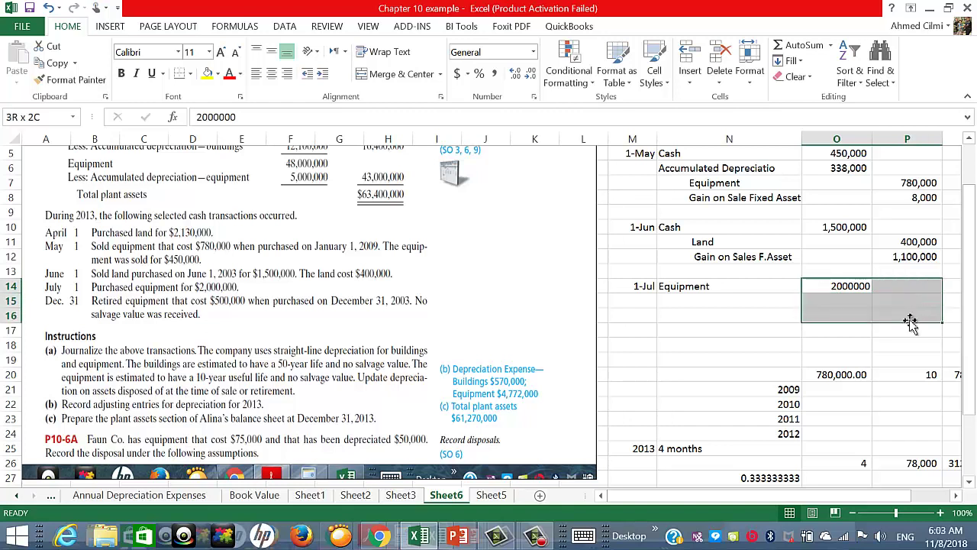
pyautogui.click(494, 73)
pyautogui.click(529, 75)
pyautogui.click(531, 77)
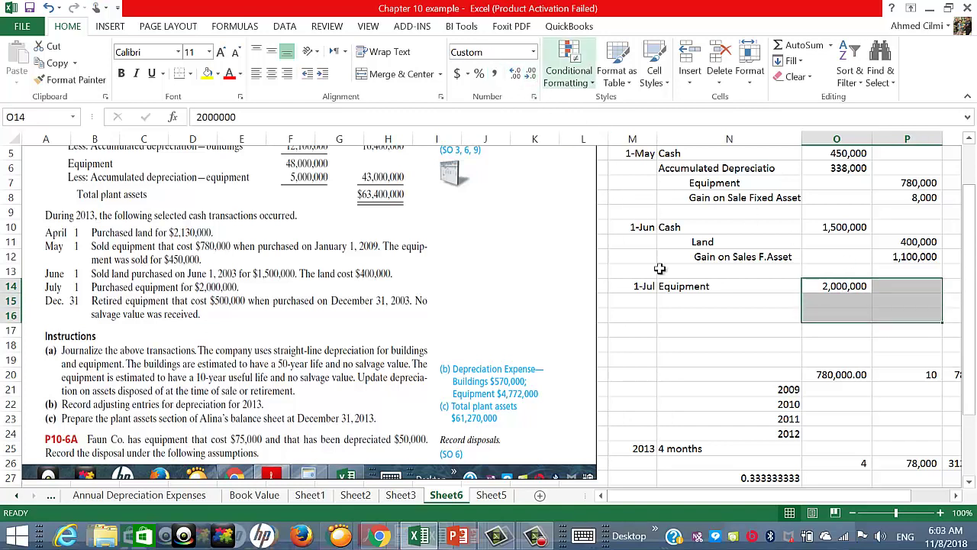
# Step: Enter the account "Cash" in cell N15, indented as a credit line, with a credit of 2,000,000 in P15
pyautogui.click(710, 307)
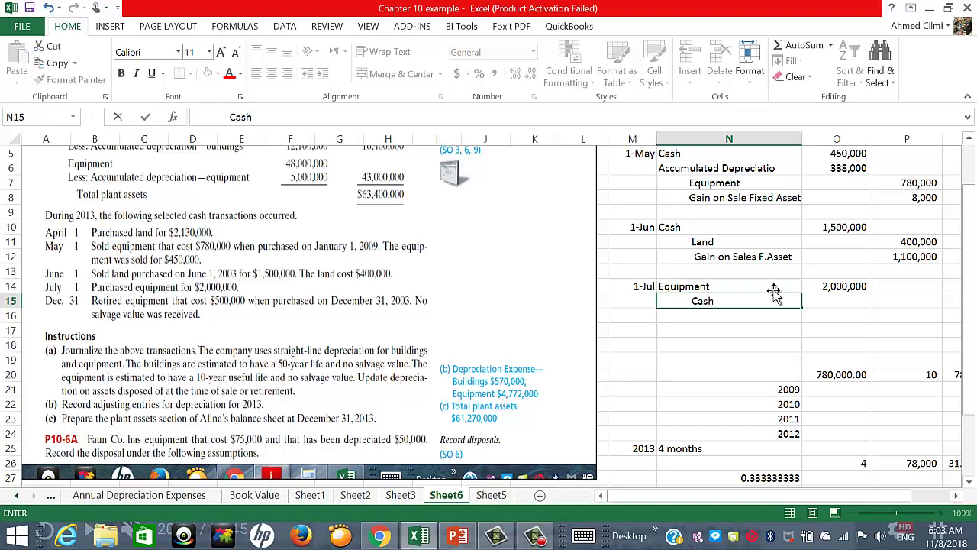
pyautogui.press('Return')
pyautogui.click(897, 299)
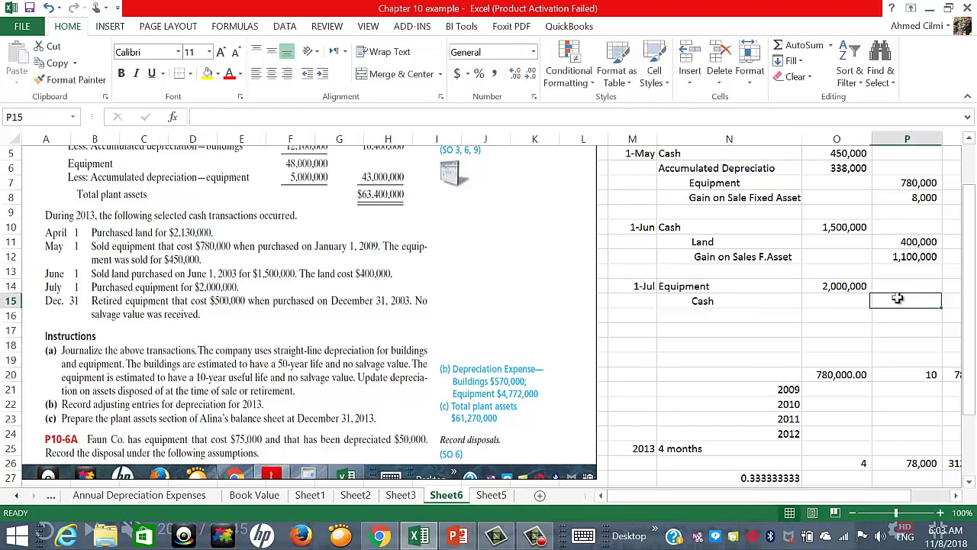
pyautogui.write('2,00')
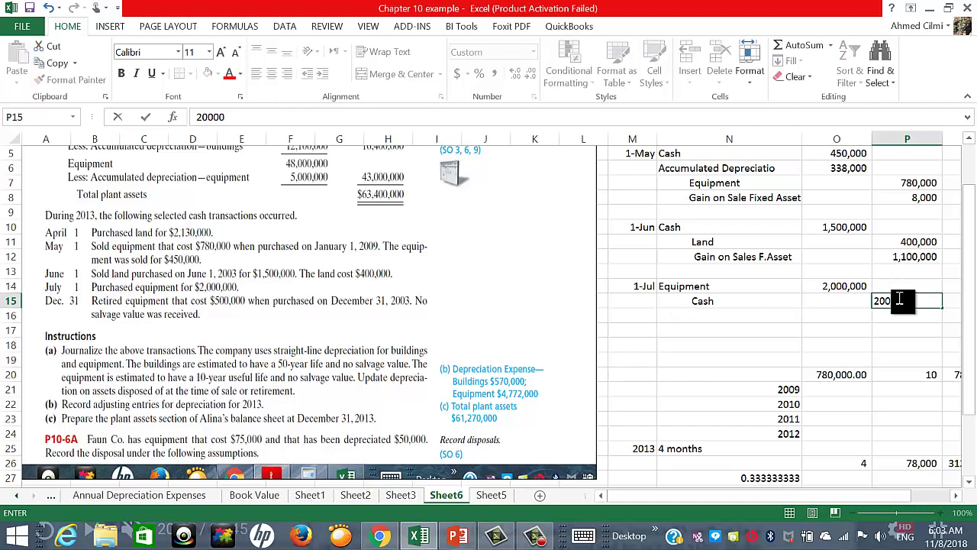
pyautogui.write('0,000')
pyautogui.press('Return')
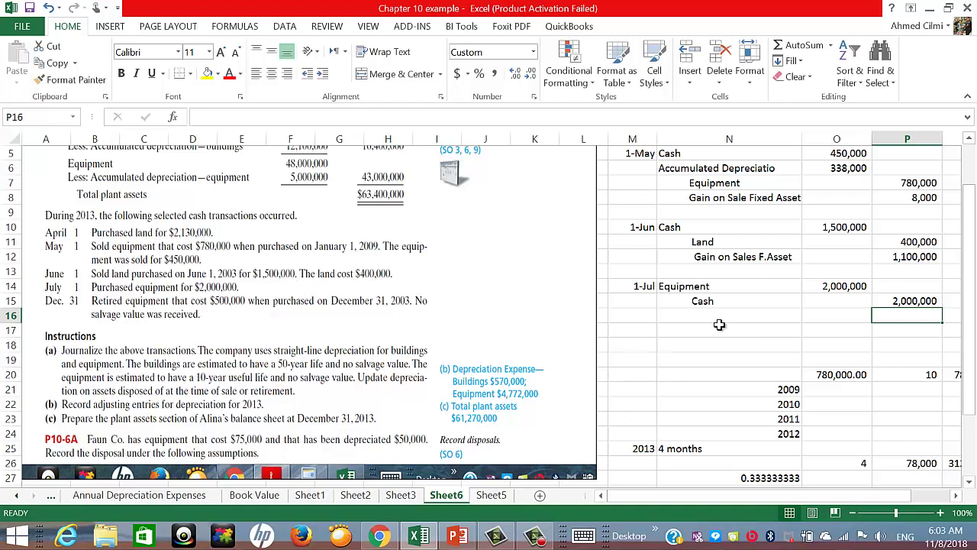
# Step: Move the depreciation and gain-on-sale workings in M20:Q33 down four rows so they start at row 24
pyautogui.scroll(-2, 779, 267)
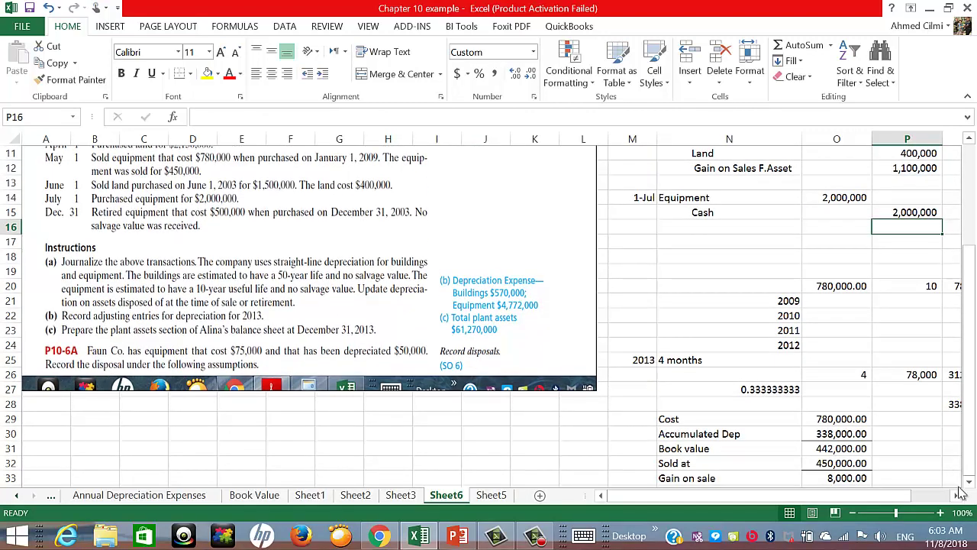
pyautogui.click(956, 495)
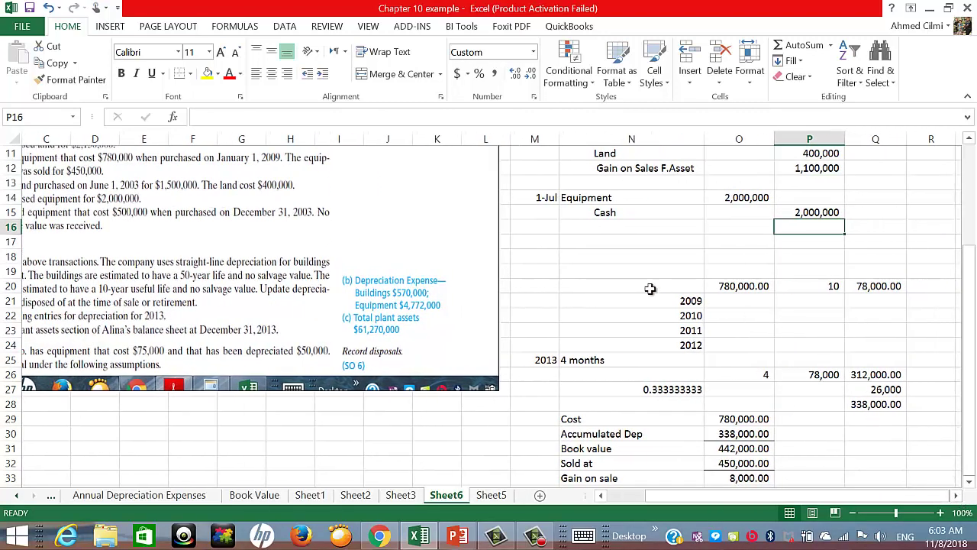
pyautogui.moveTo(584, 282); pyautogui.dragTo(885, 459)
pyautogui.moveTo(534, 287); pyautogui.dragTo(887, 394)
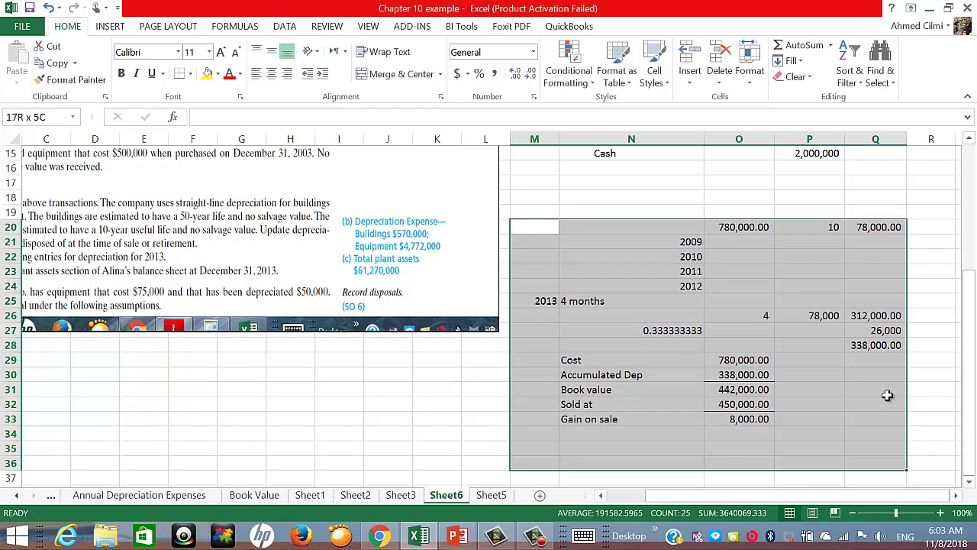
pyautogui.moveTo(887, 331); pyautogui.dragTo(890, 418)
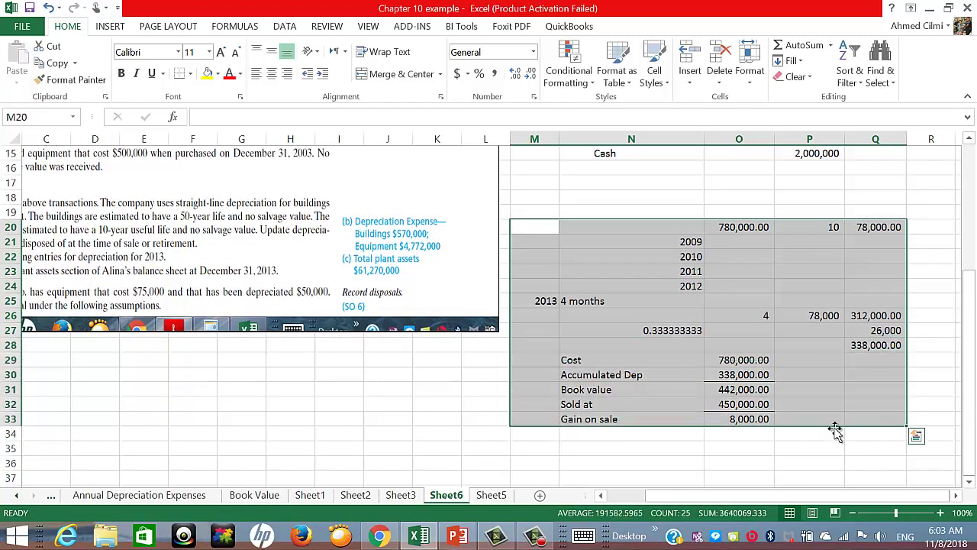
pyautogui.moveTo(835, 431); pyautogui.dragTo(848, 386)
pyautogui.click(632, 227)
pyautogui.scroll(1, 667, 222)
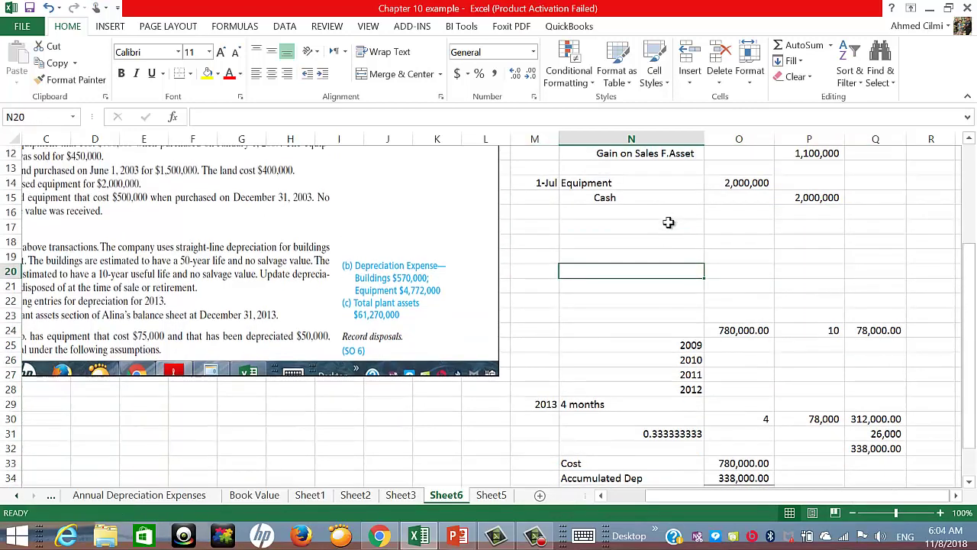
pyautogui.click(614, 242)
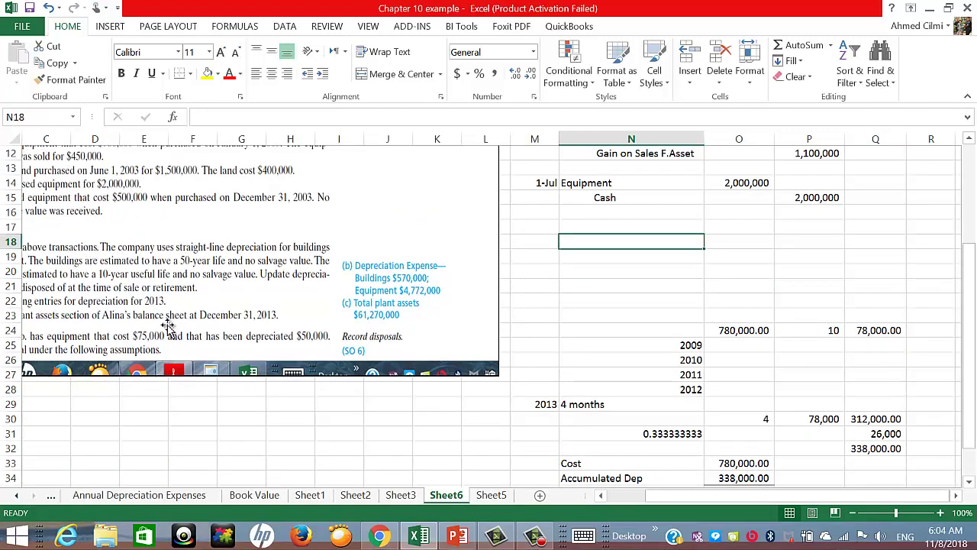
pyautogui.doubleClick(603, 496)
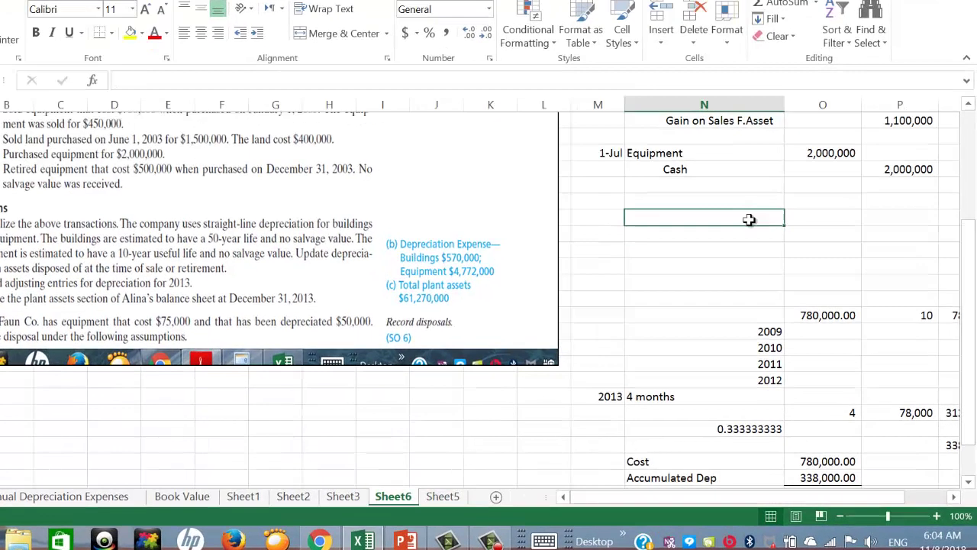
pyautogui.click(727, 196)
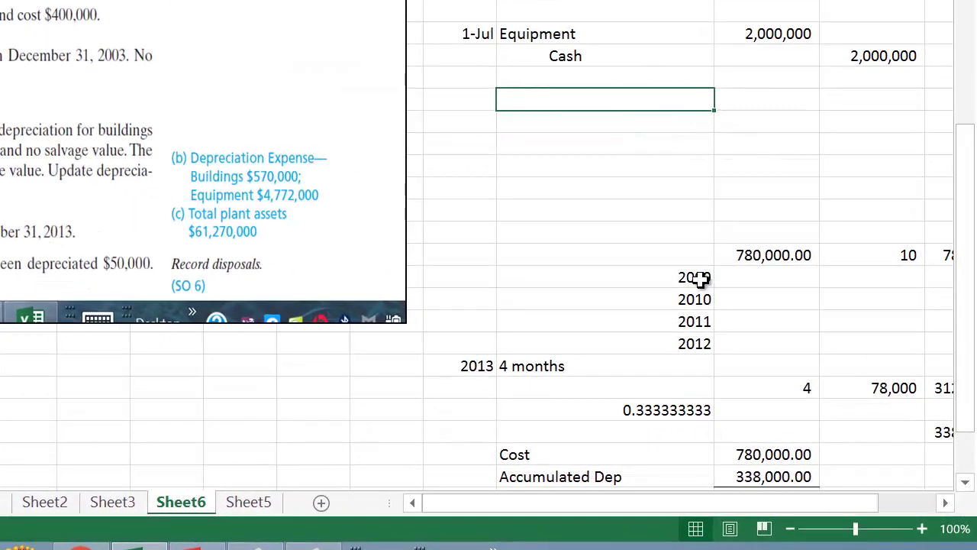
pyautogui.moveTo(699, 278); pyautogui.dragTo(697, 342)
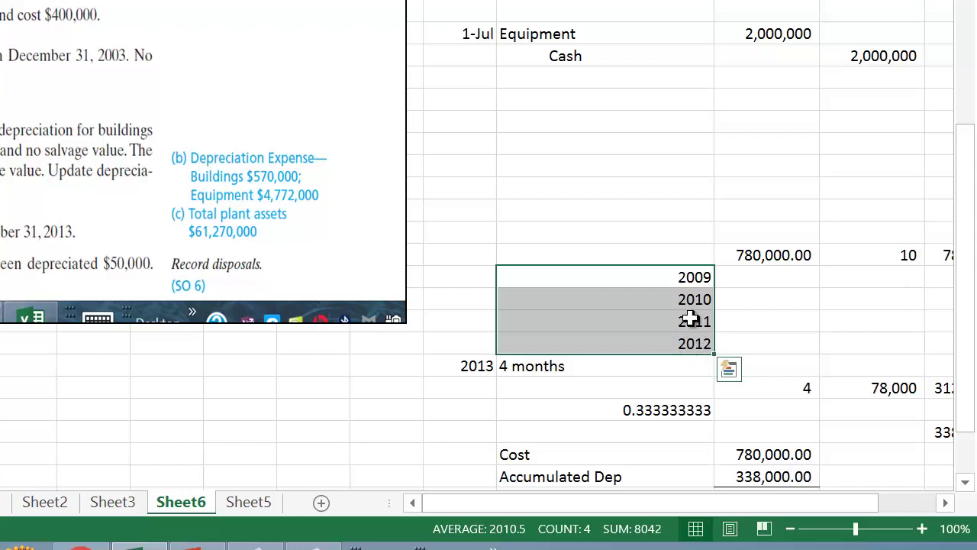
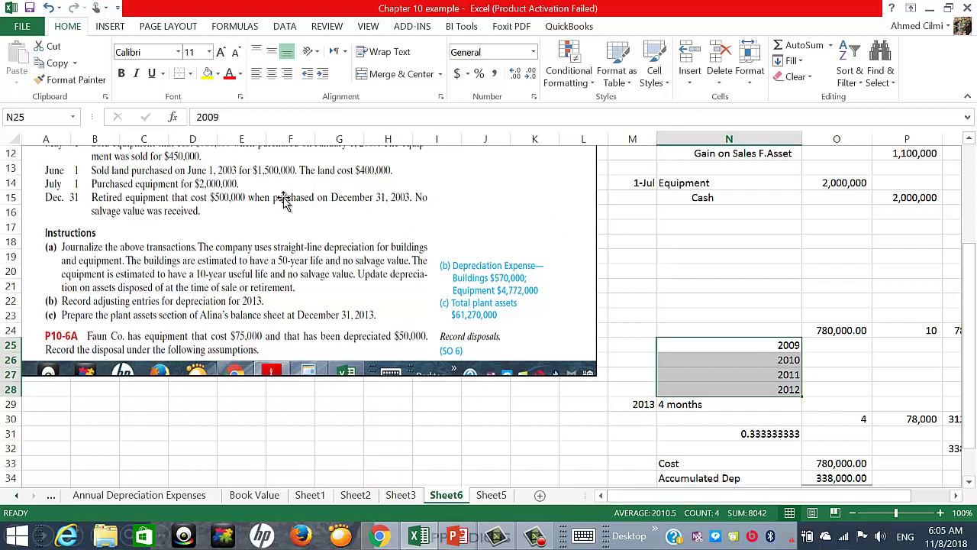
pyautogui.scroll(3, 283, 200)
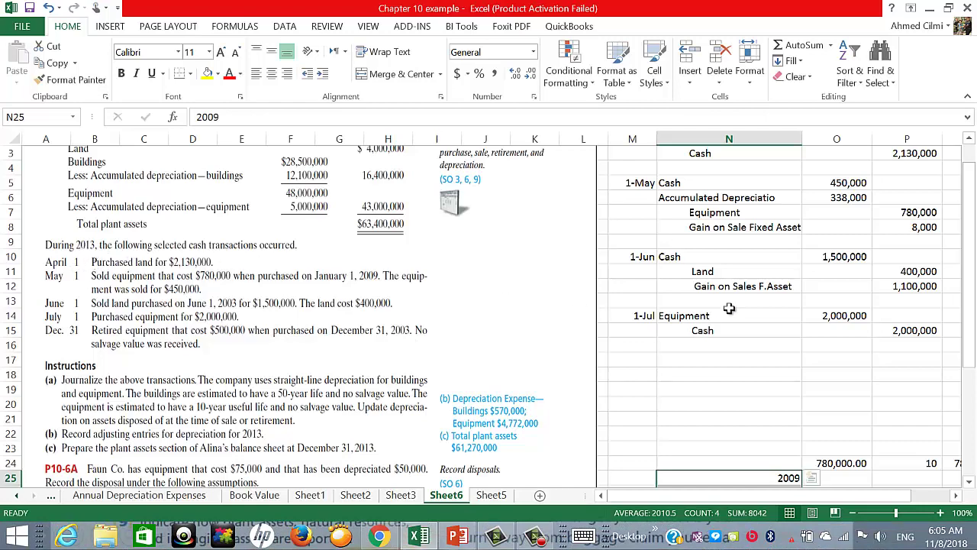
# Step: List the years 2004 through 2008 in cells N18 to N22, below the July 1 entry
pyautogui.scroll(-2, 748, 296)
pyautogui.click(754, 291)
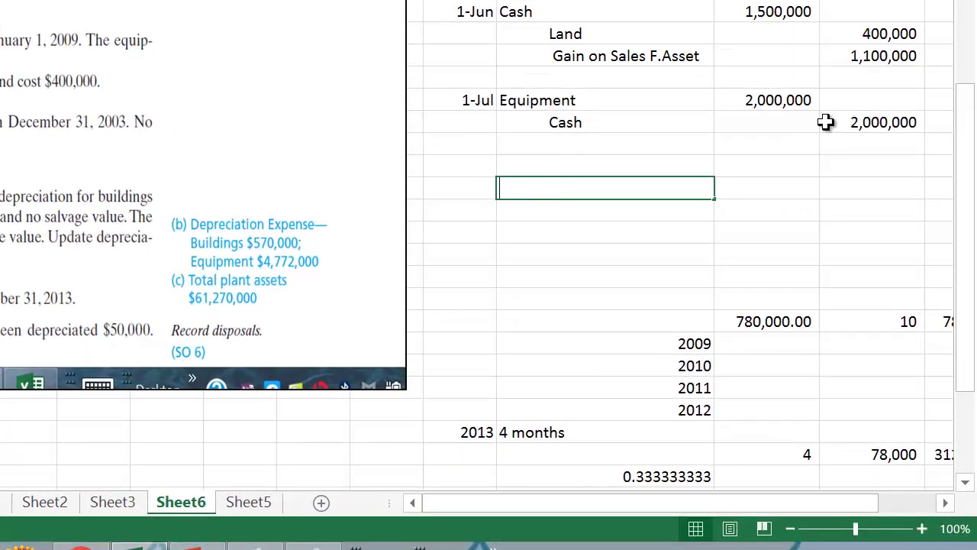
pyautogui.write('2004')
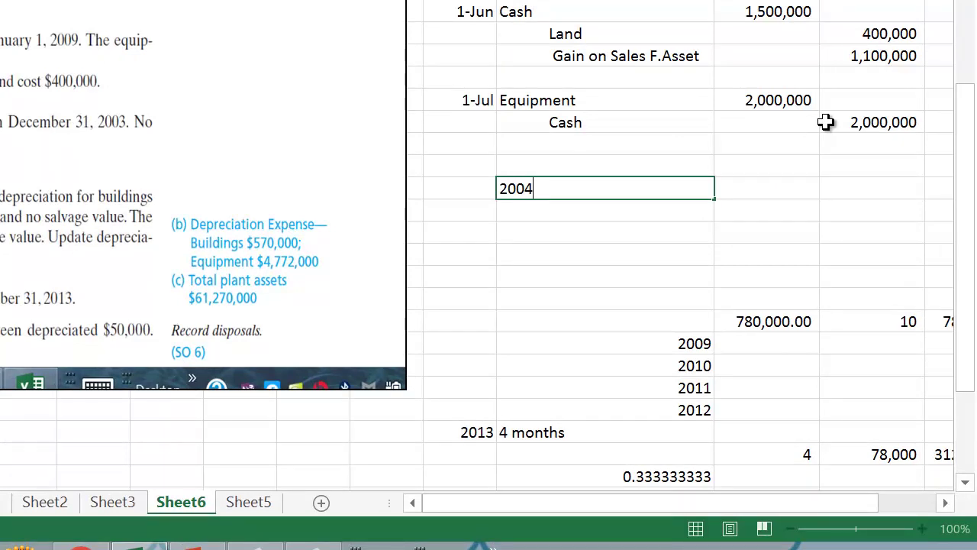
pyautogui.press('Return')
pyautogui.write('2005')
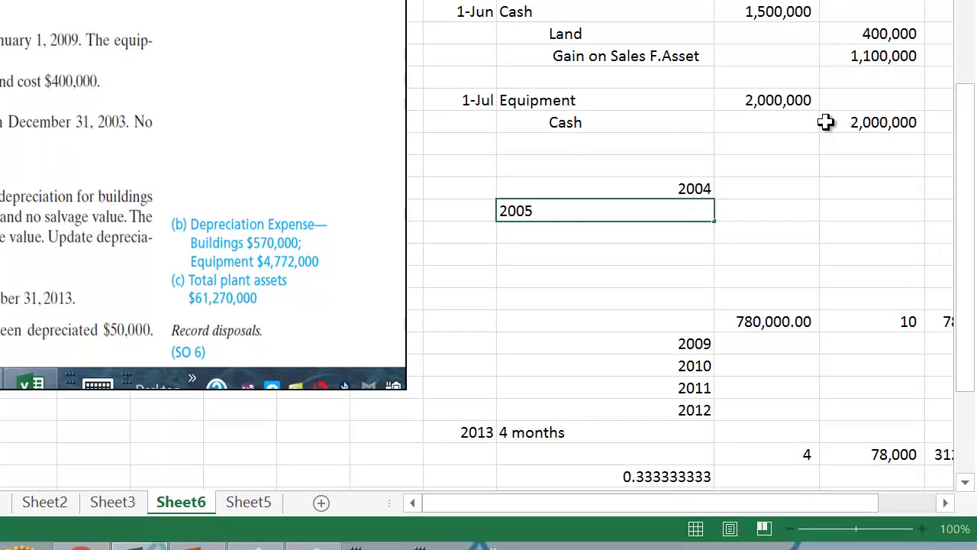
pyautogui.press('Return')
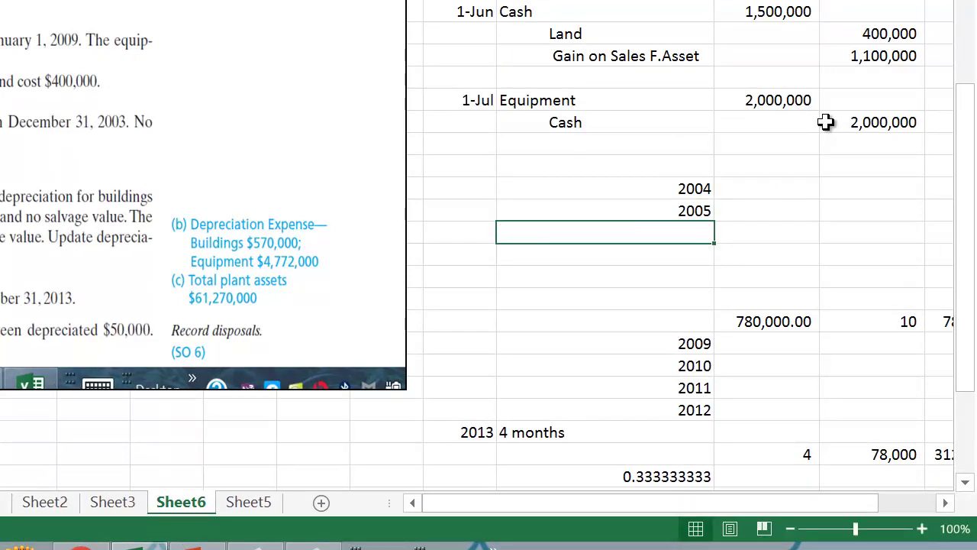
pyautogui.write('2006')
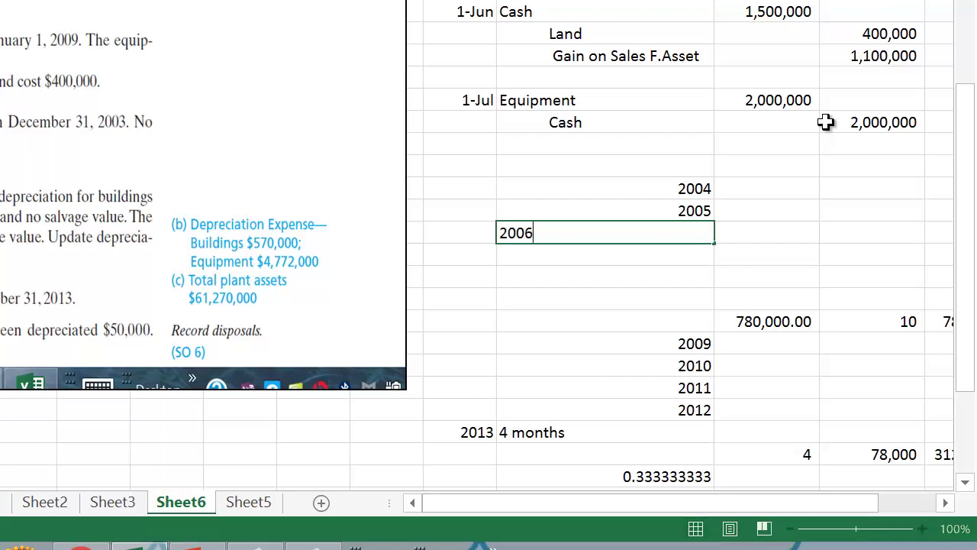
pyautogui.press('Return')
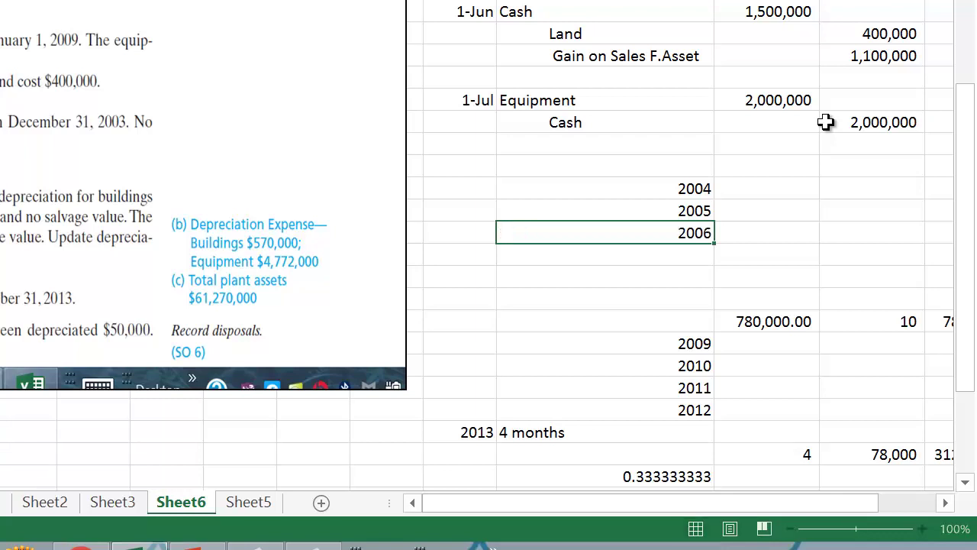
pyautogui.write('2007')
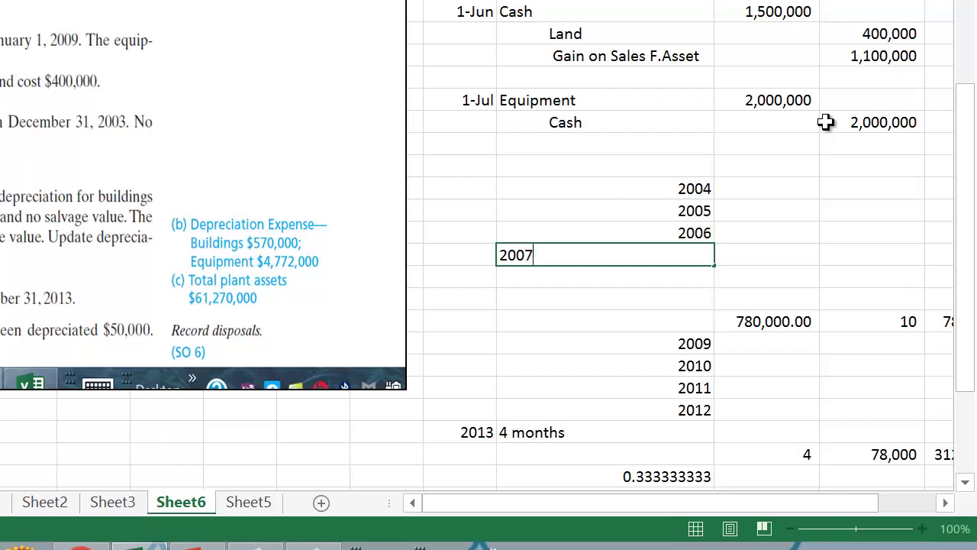
pyautogui.press('Return')
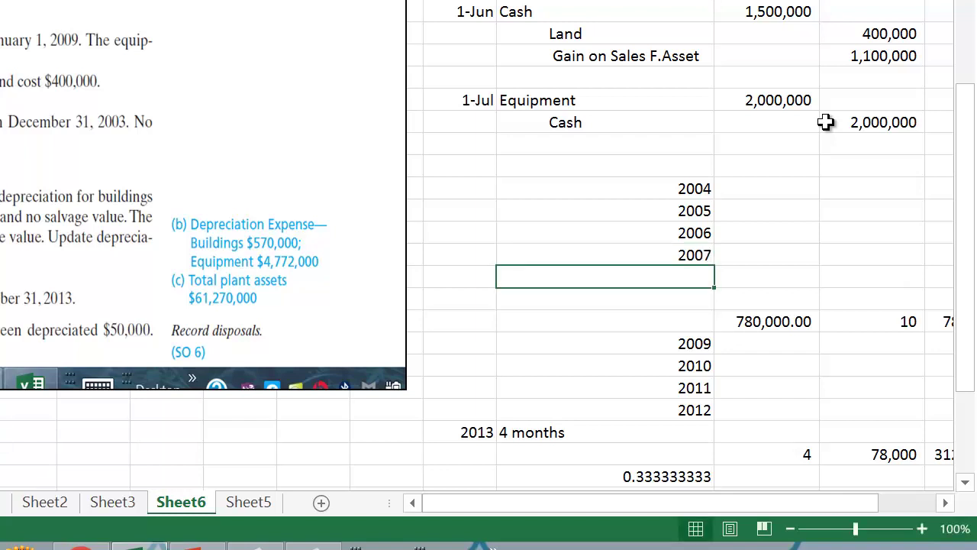
pyautogui.write('2')
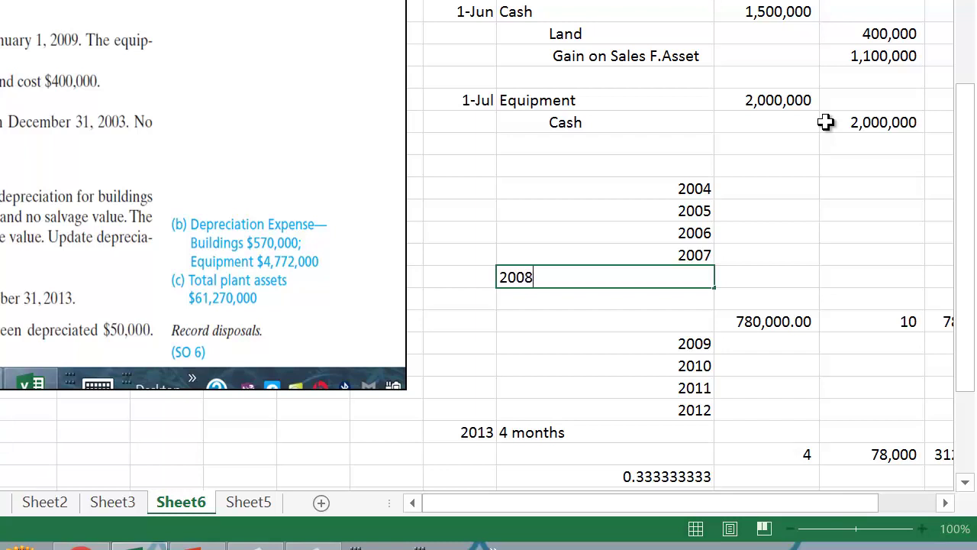
pyautogui.write('008')
pyautogui.press('Return')
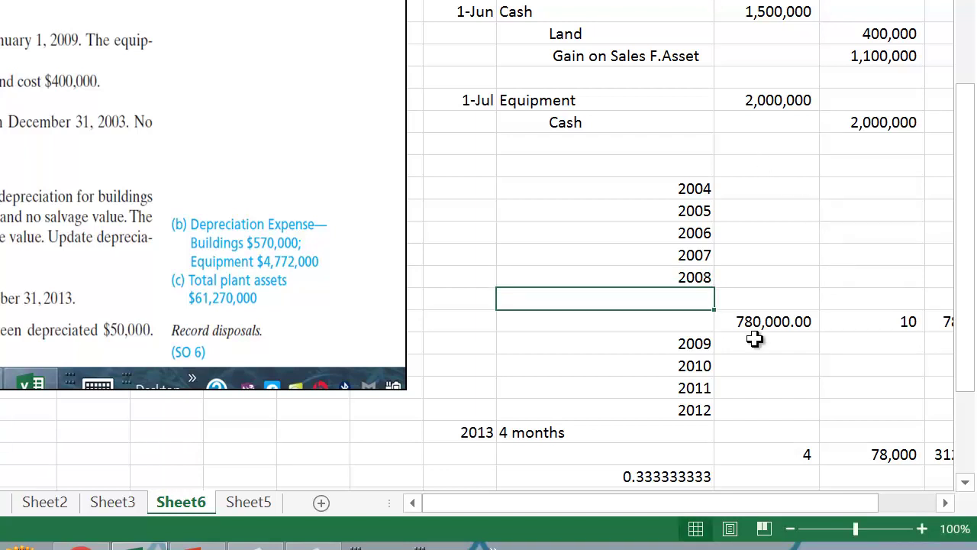
# Step: Move the years 2009 to 2012 up to N23:N26 and add 2013 in N27
pyautogui.moveTo(691, 341); pyautogui.dragTo(689, 410)
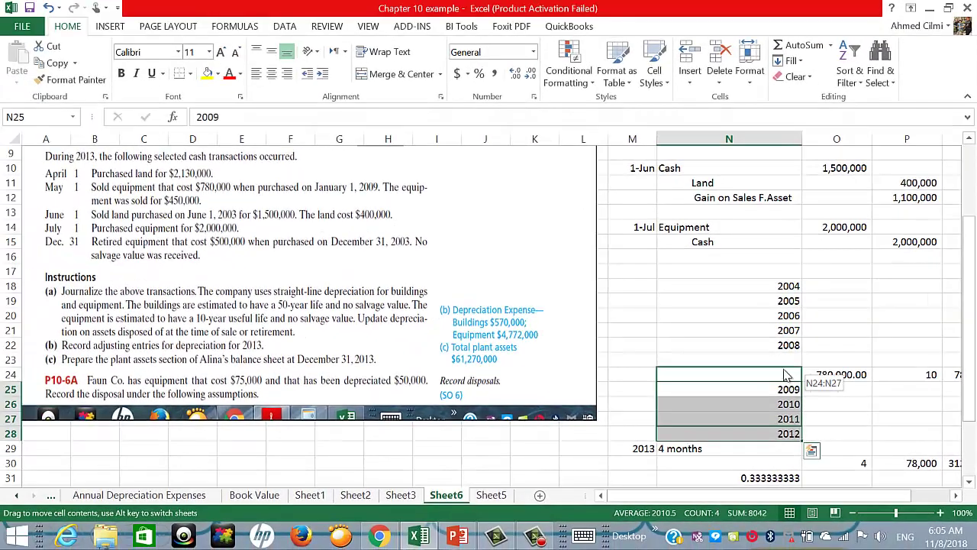
pyautogui.moveTo(696, 336); pyautogui.dragTo(696, 312)
pyautogui.moveTo(786, 360); pyautogui.dragTo(786, 361)
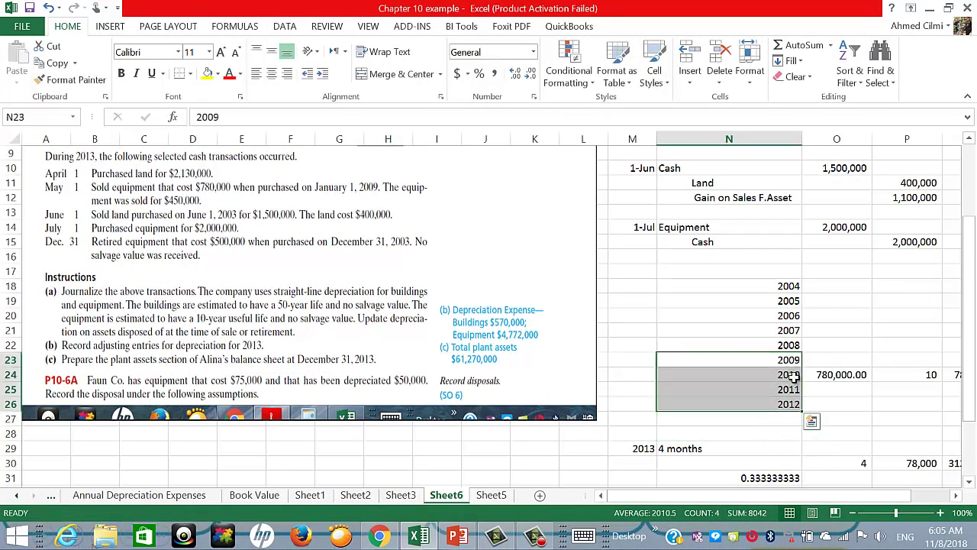
pyautogui.click(778, 416)
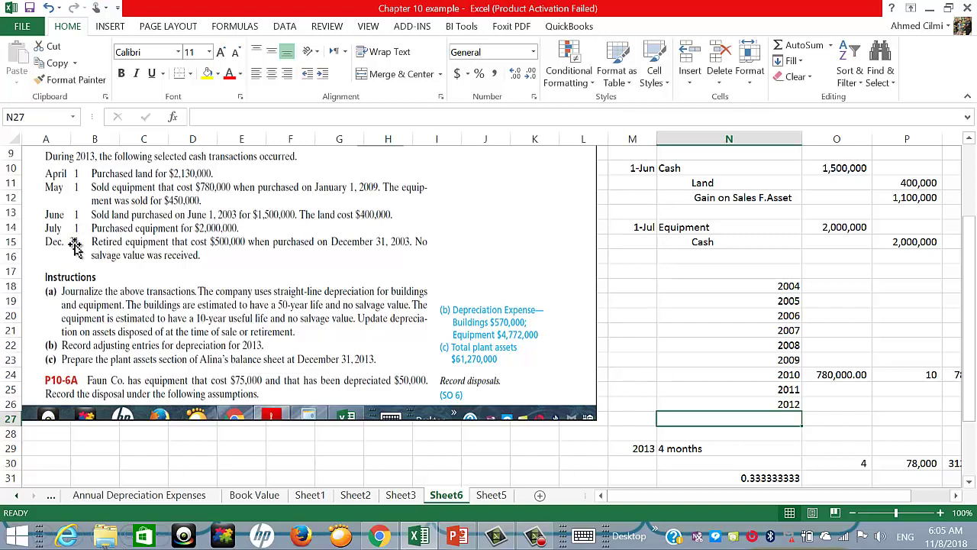
pyautogui.write('2013')
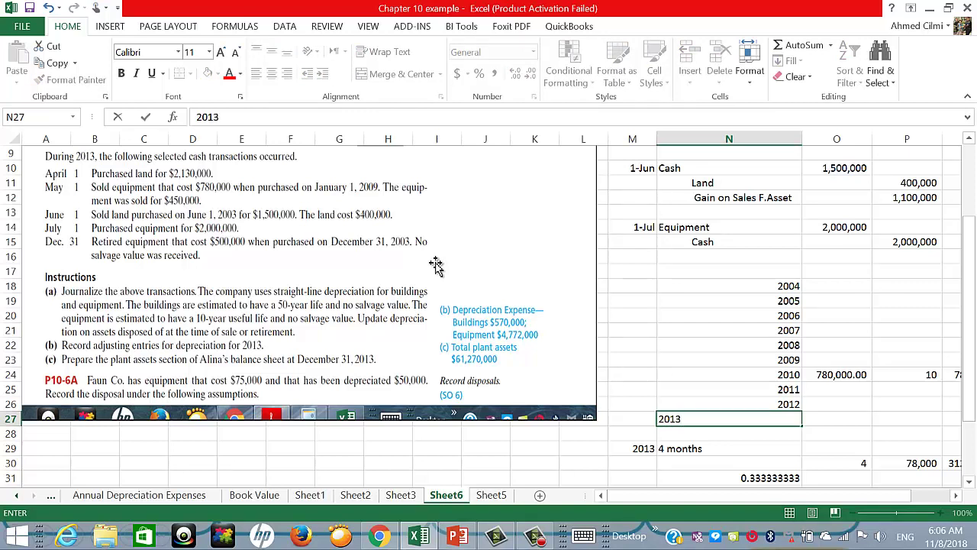
pyautogui.press('Return')
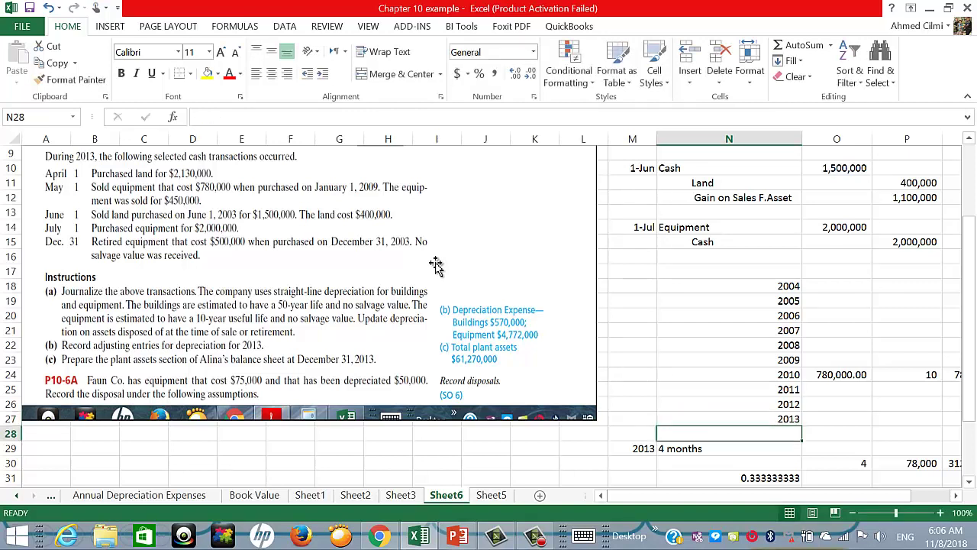
# Step: Count through the years listed in N18:N27 to check how long the retired equipment was depreciated
pyautogui.click(749, 283)
pyautogui.click(763, 302)
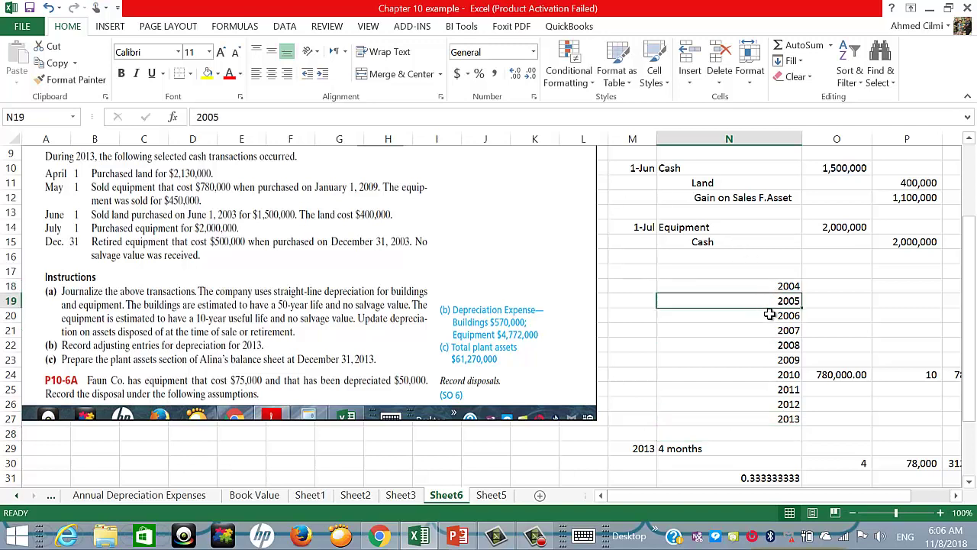
pyautogui.click(768, 314)
pyautogui.click(776, 330)
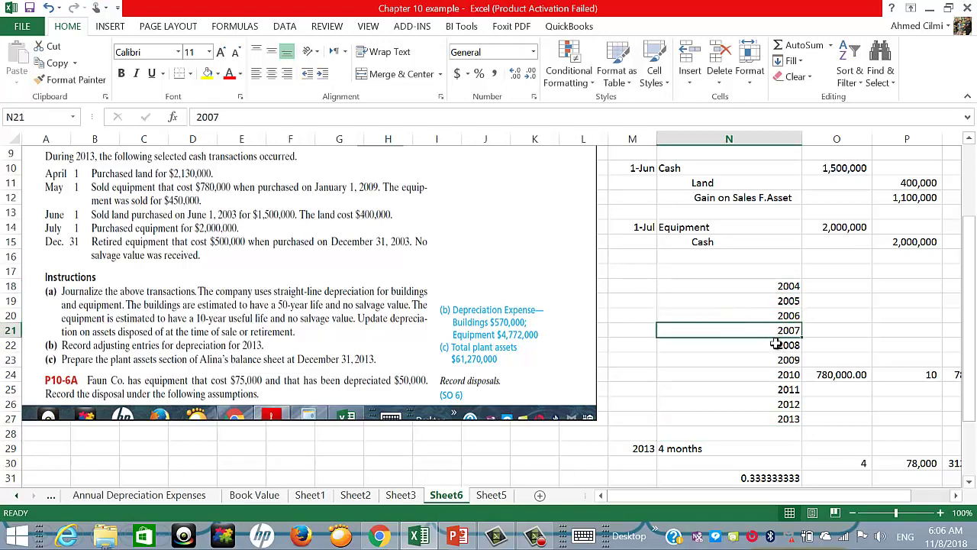
pyautogui.click(775, 346)
pyautogui.click(775, 360)
pyautogui.click(776, 376)
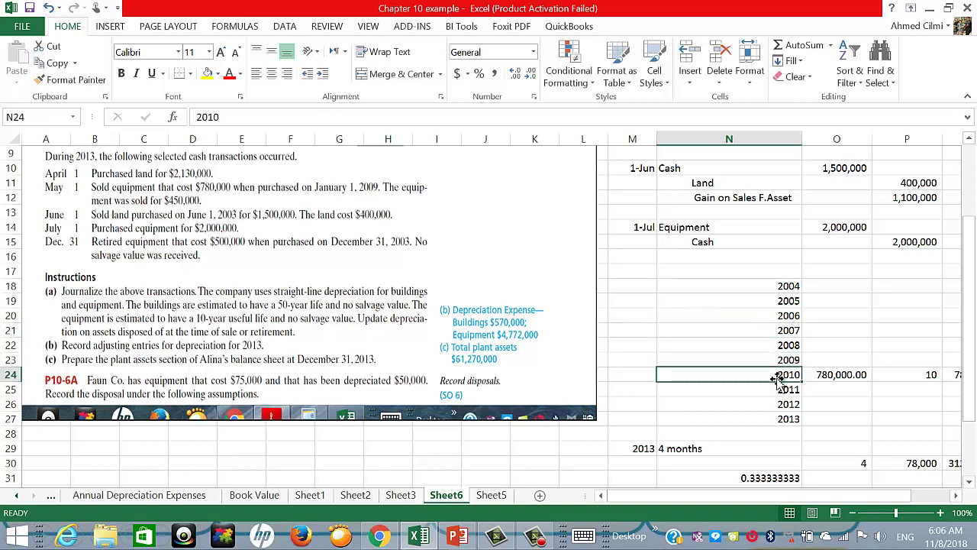
pyautogui.click(776, 391)
pyautogui.click(774, 405)
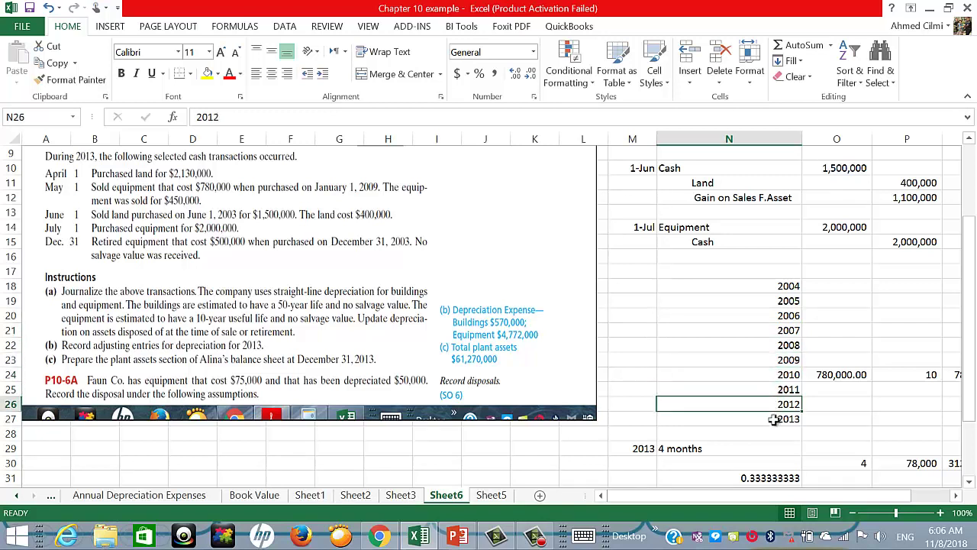
pyautogui.click(773, 419)
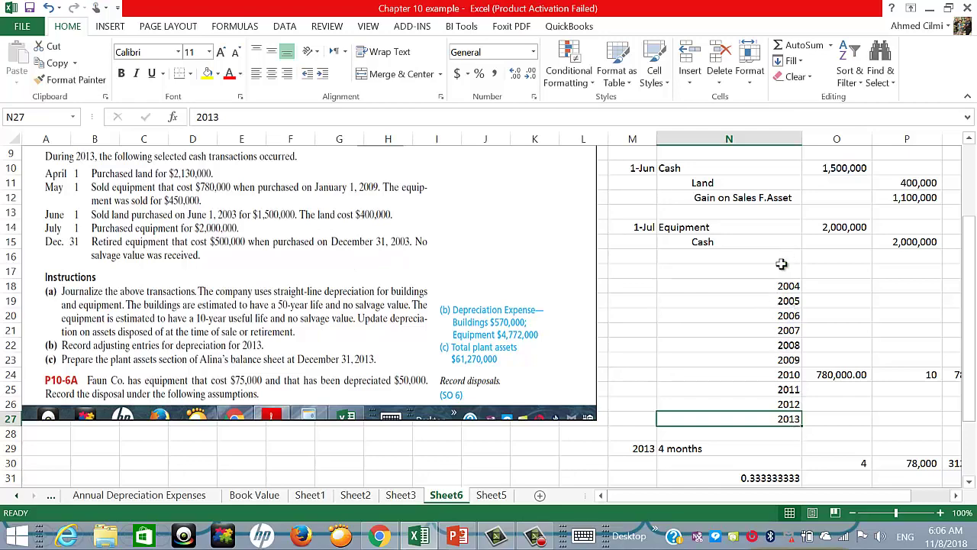
# Step: Enter the retired equipment's cost of 500000 in cell O18, beside the year 2004
pyautogui.scroll(-3, 781, 264)
pyautogui.scroll(2, 863, 255)
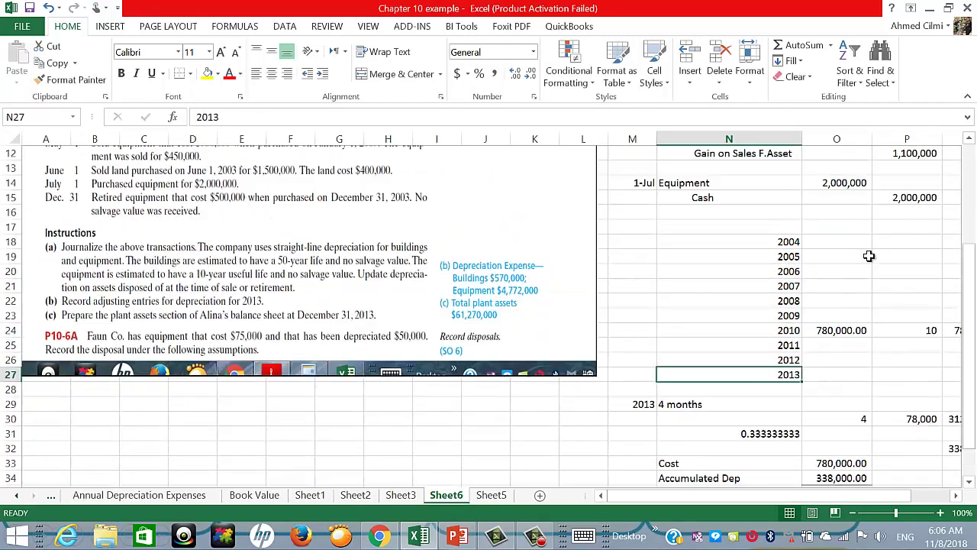
pyautogui.click(859, 243)
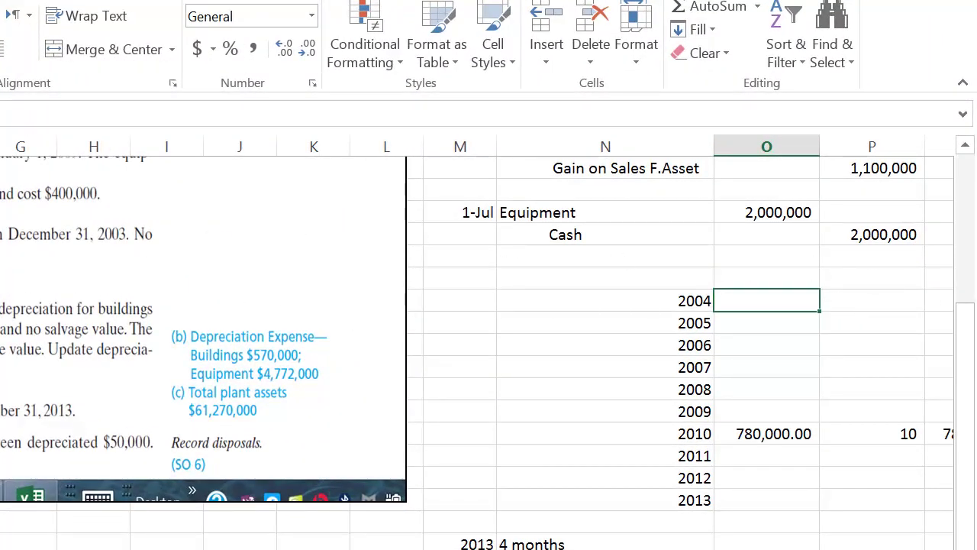
pyautogui.write('500000')
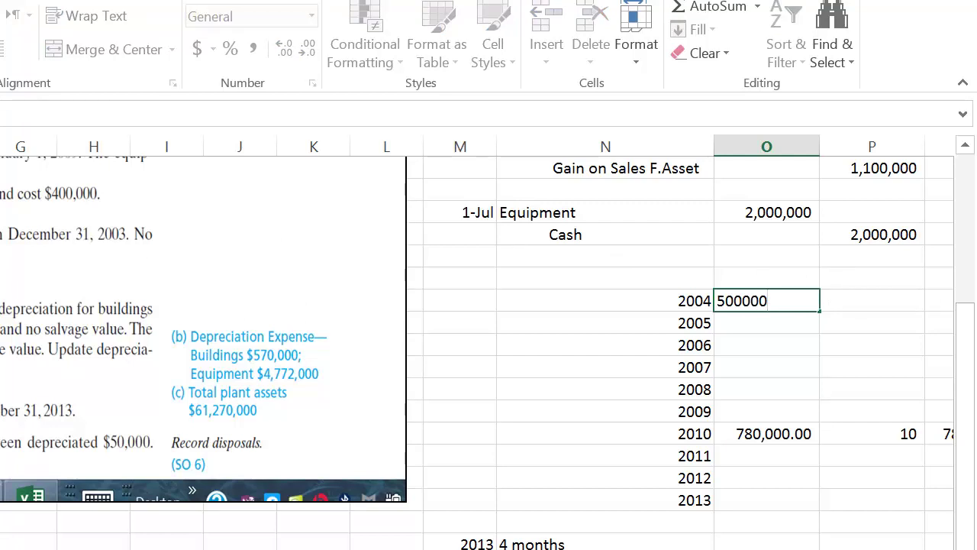
pyautogui.press('Return')
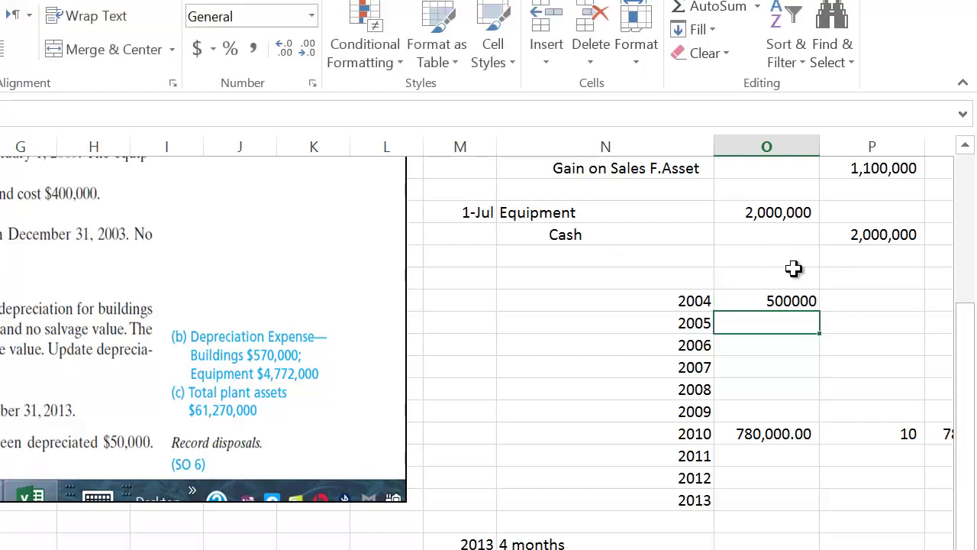
# Step: Format the 2004 equipment cost in O18 with a thousands separator and no decimal places
pyautogui.click(794, 300)
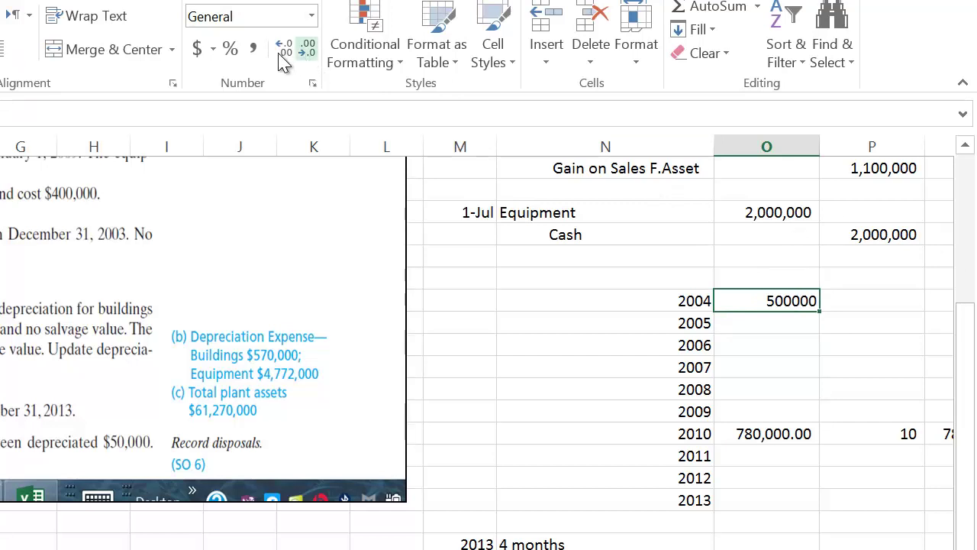
pyautogui.click(253, 49)
pyautogui.click(308, 52)
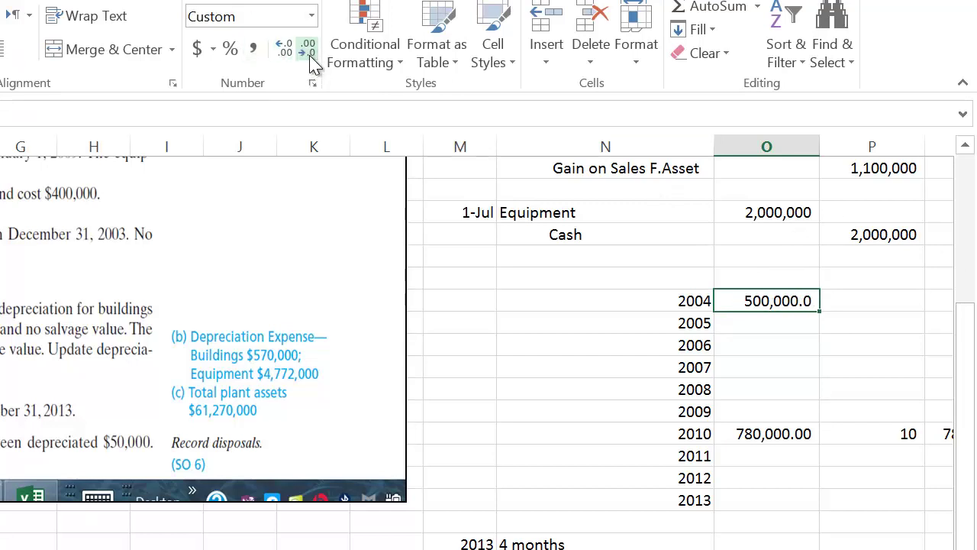
pyautogui.click(309, 53)
# Step: Move the whole block of depreciation workings down two rows so the year 2004 starts in row 20
pyautogui.click(875, 299)
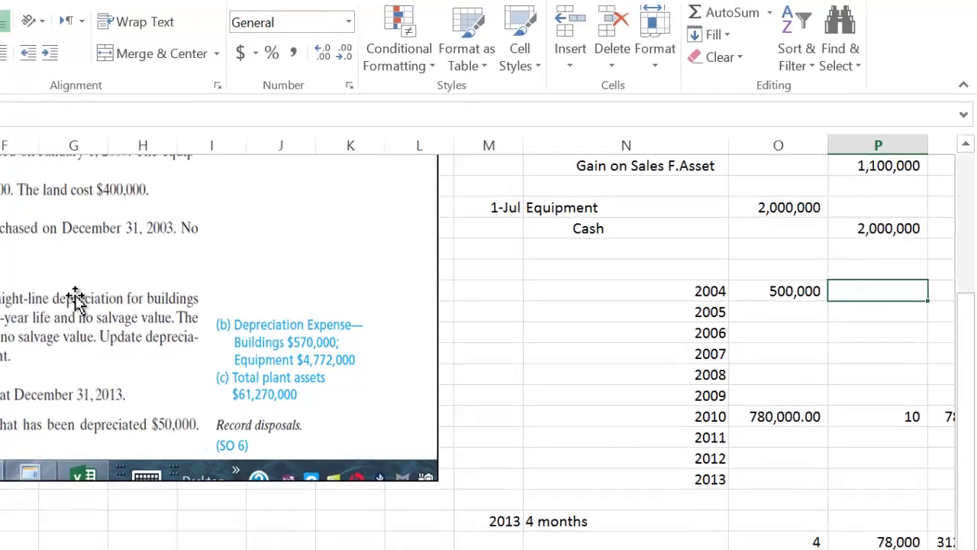
pyautogui.scroll(2, 345, 239)
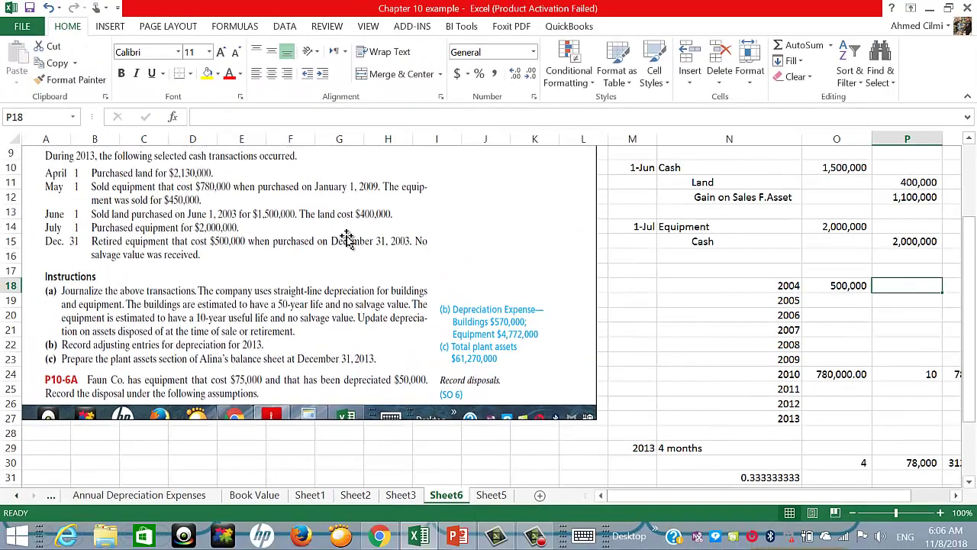
pyautogui.scroll(-2, 355, 232)
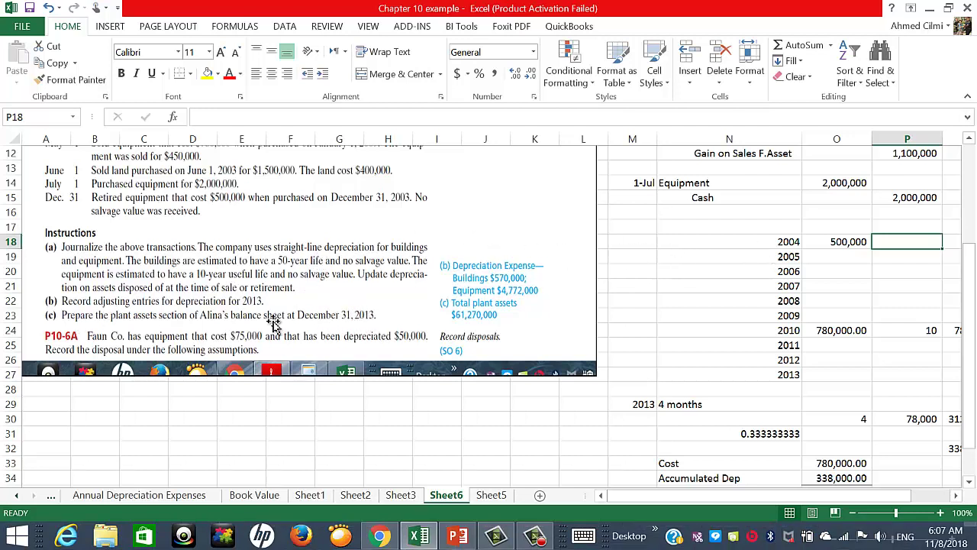
pyautogui.scroll(-1, 306, 292)
pyautogui.scroll(-3, 306, 293)
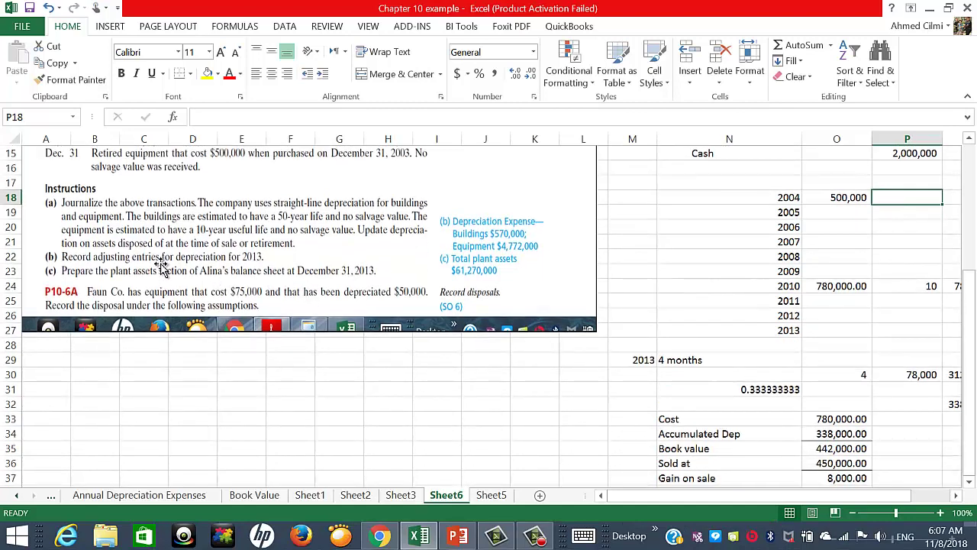
pyautogui.scroll(3, 156, 263)
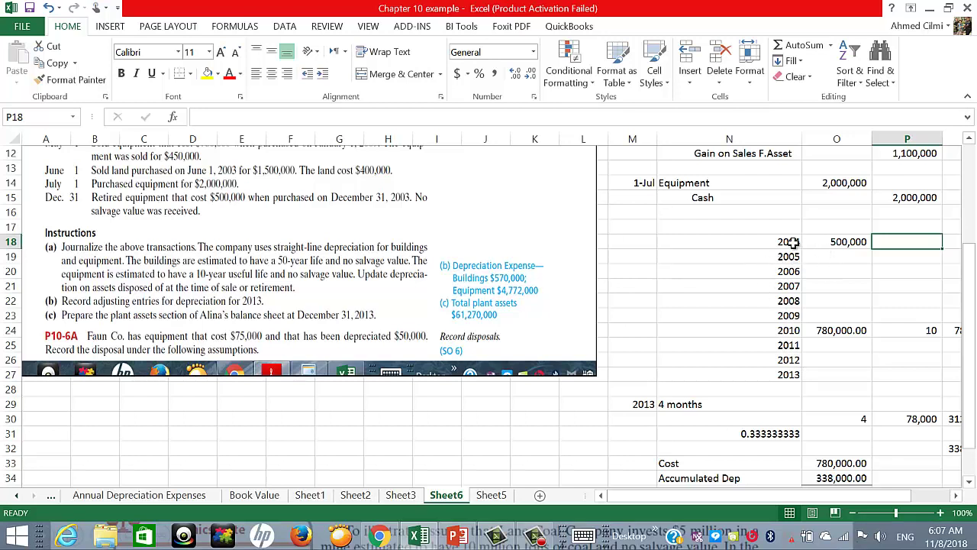
pyautogui.moveTo(644, 241); pyautogui.dragTo(842, 486)
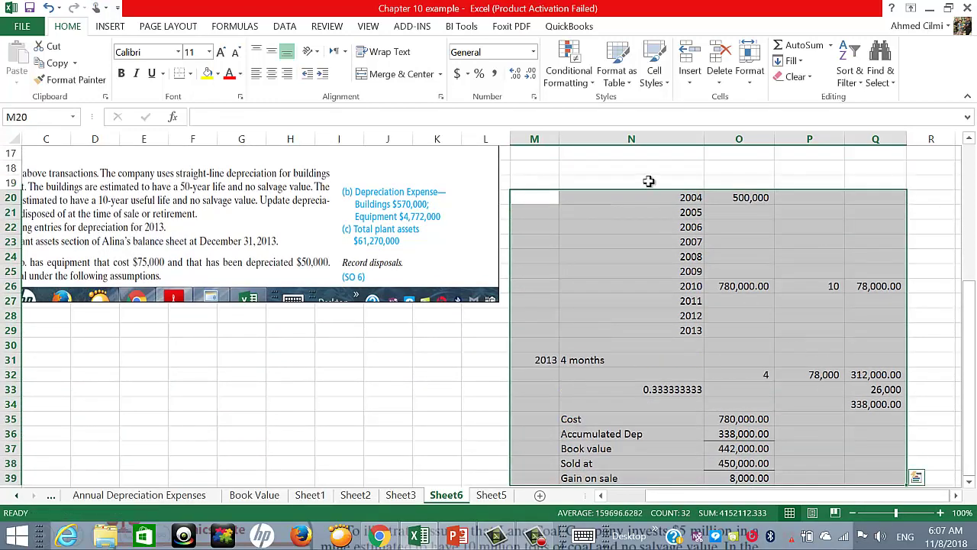
pyautogui.scroll(3, 646, 181)
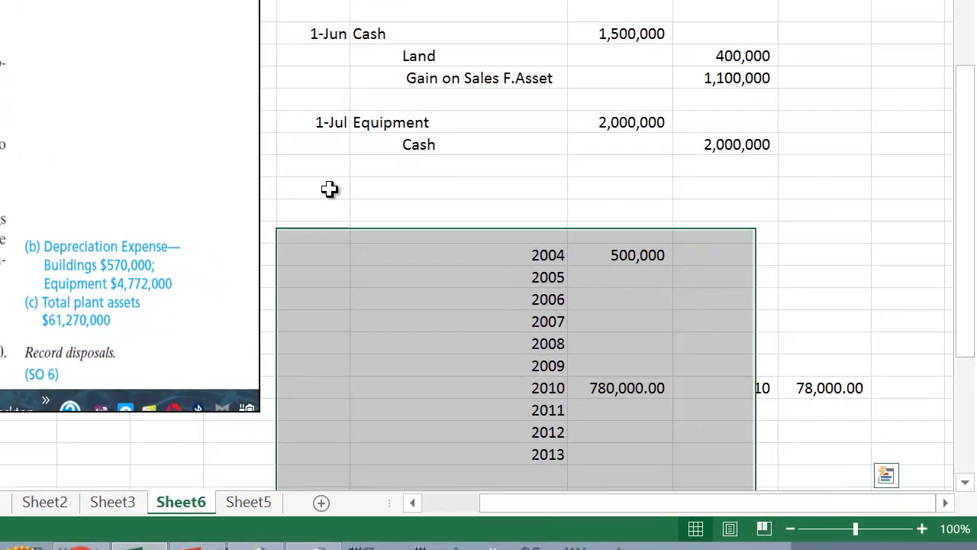
# Step: Start a journal entry in row 17 with the date December 31 in M17 and the account "Accumulated Depre- Equip" in N17
pyautogui.click(484, 262)
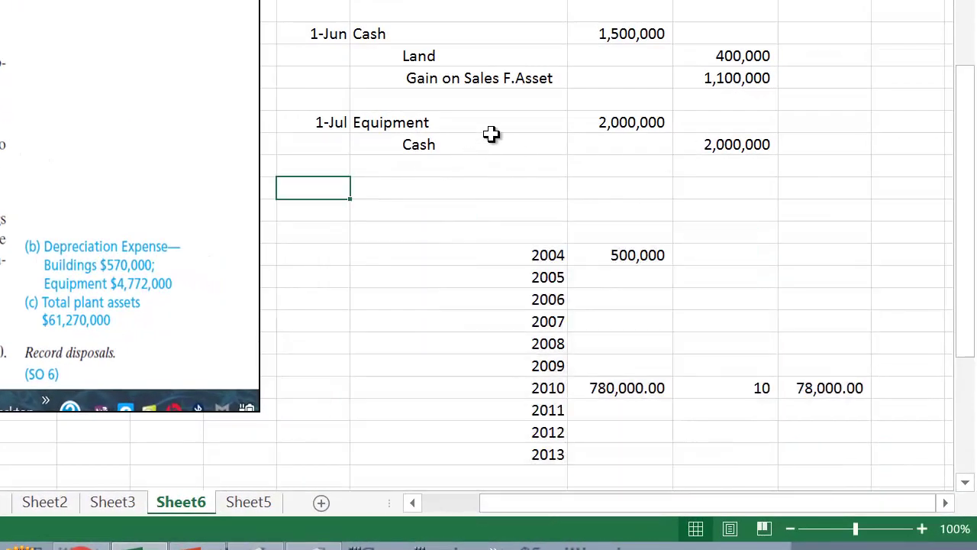
pyautogui.write('dec31')
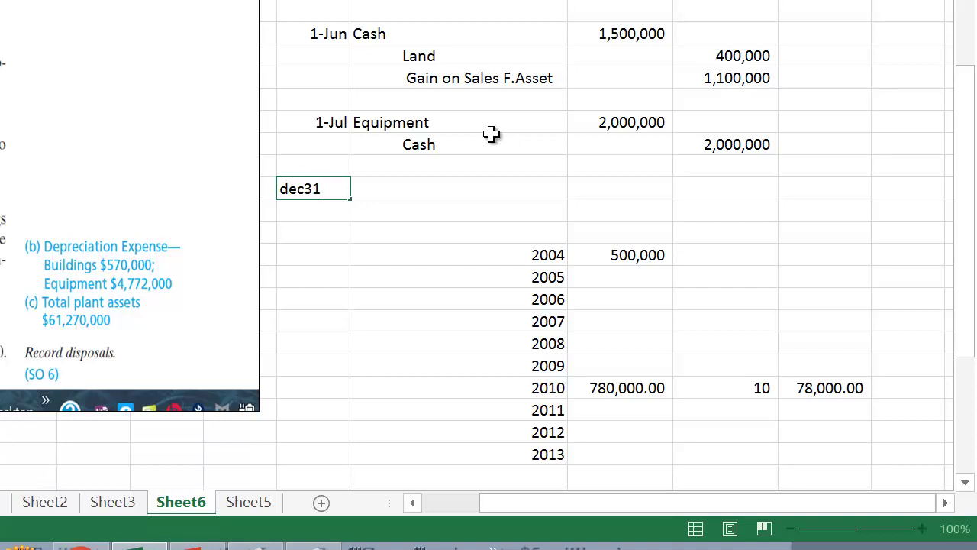
pyautogui.press('Return')
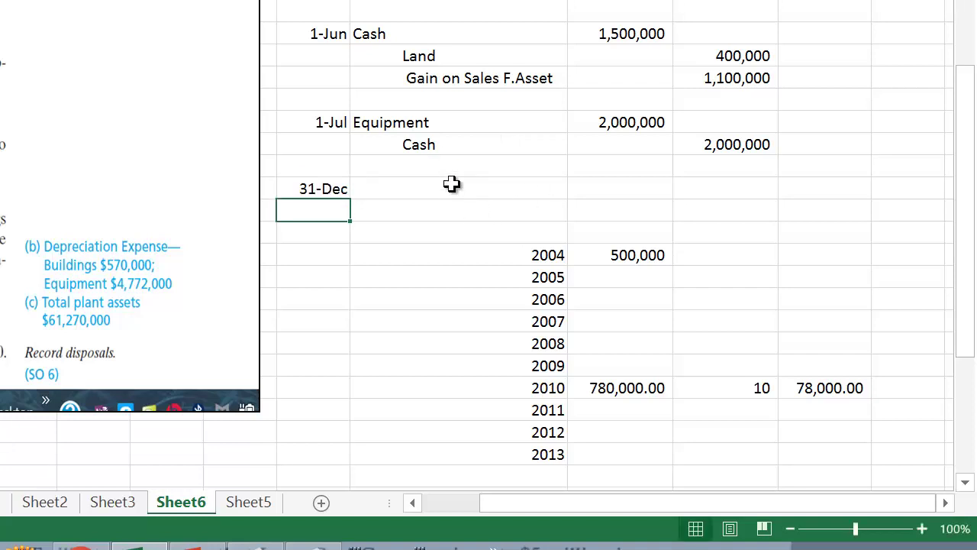
pyautogui.click(452, 181)
pyautogui.write('Accumulated Depre=')
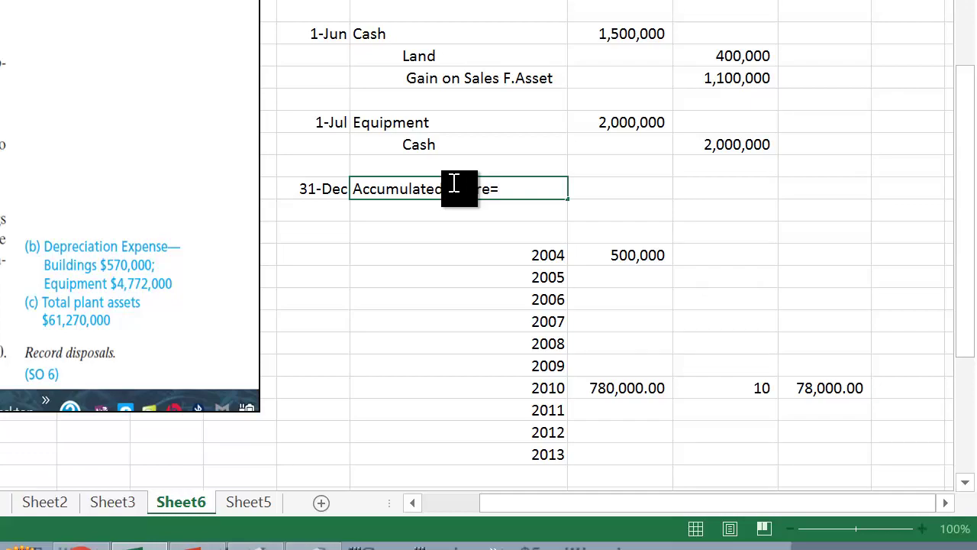
pyautogui.press('BackSpace')
pyautogui.write('- Equip')
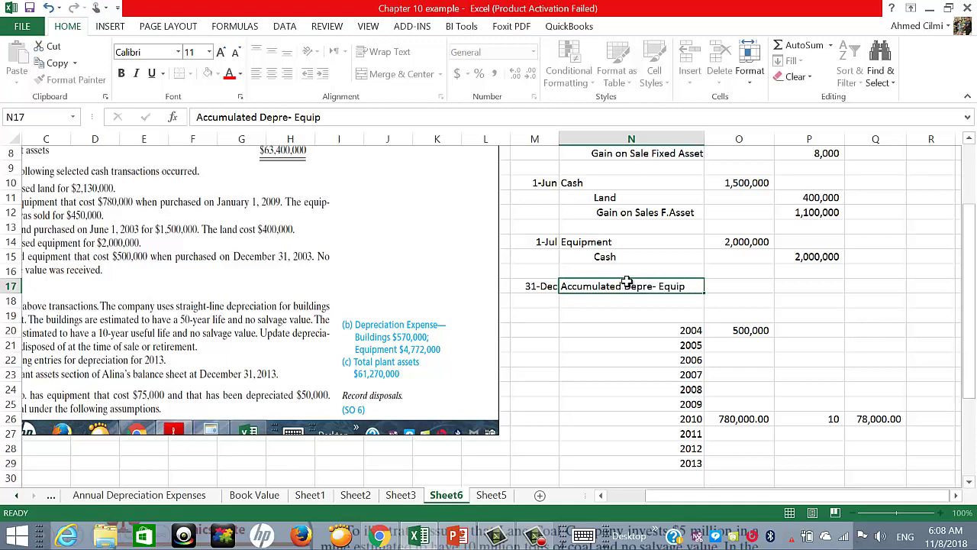
pyautogui.press('Return')
# Step: Enter the accumulated depreciation debit of 500000 in cell O17 for the December 31 entry
pyautogui.scroll(2, 244, 205)
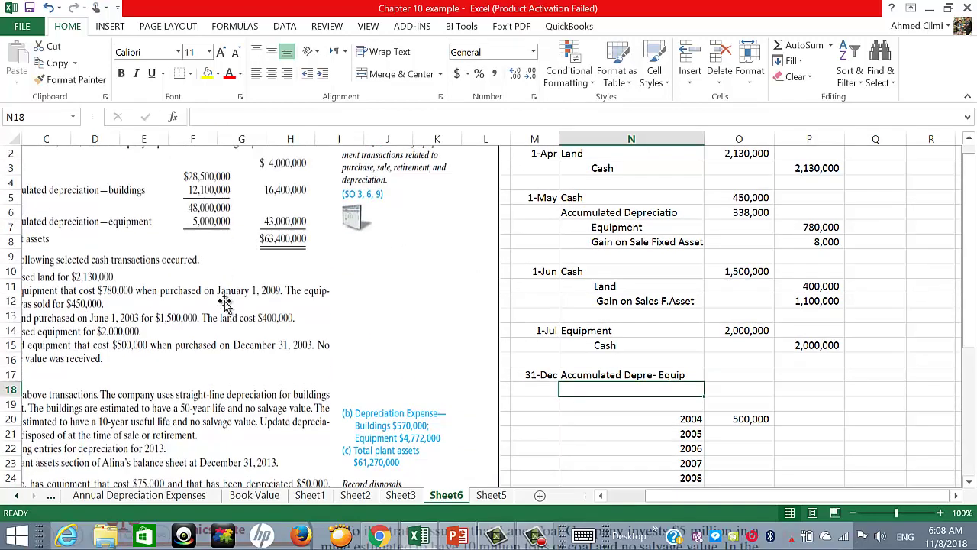
pyautogui.click(601, 496)
pyautogui.click(601, 496)
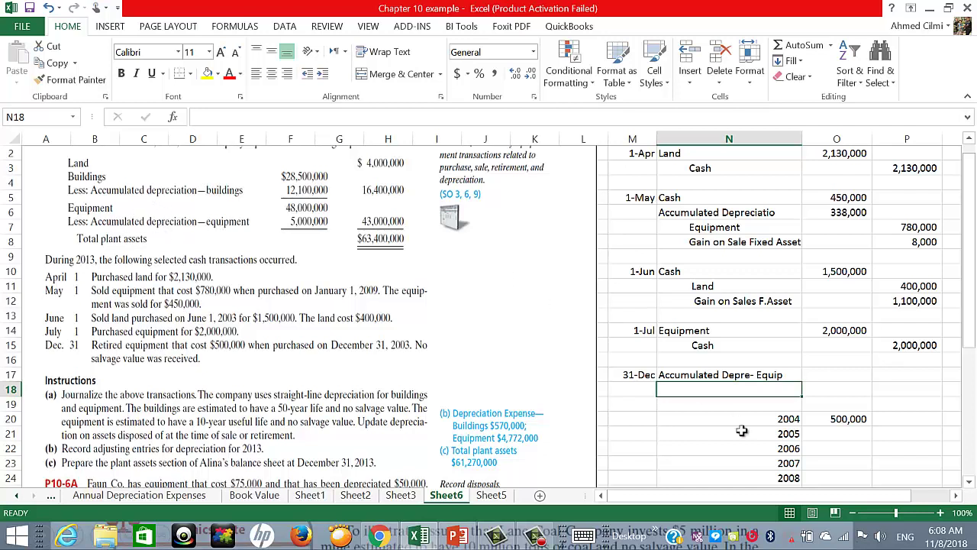
pyautogui.click(844, 374)
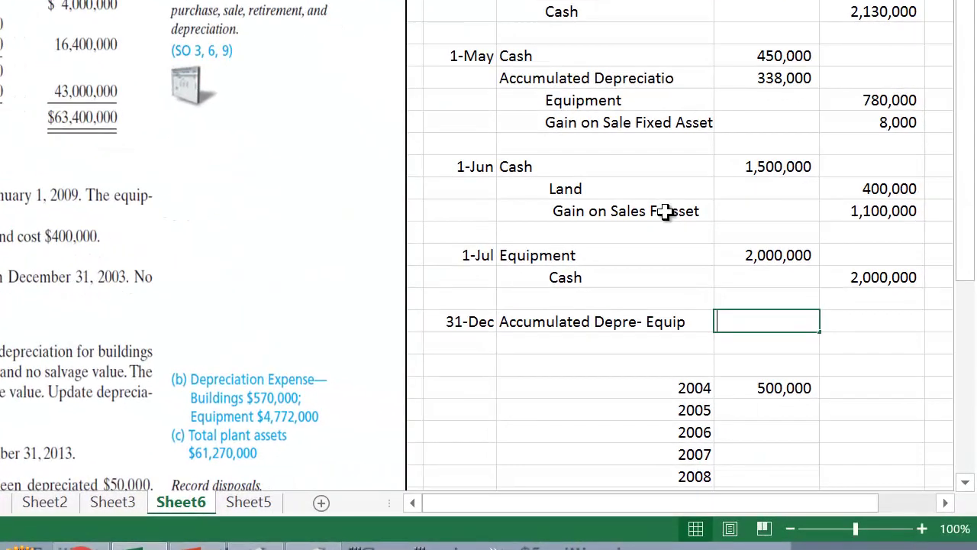
pyautogui.write('500000')
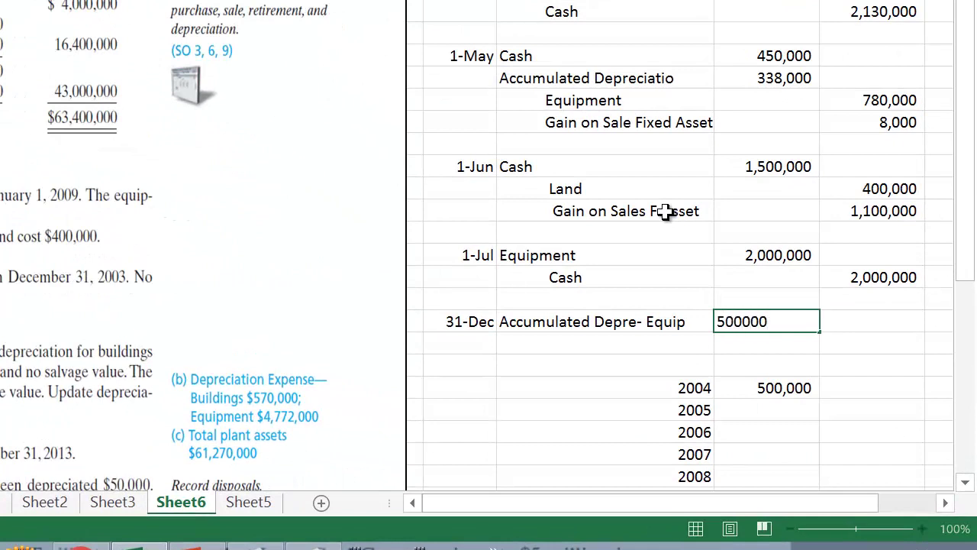
pyautogui.press('Return')
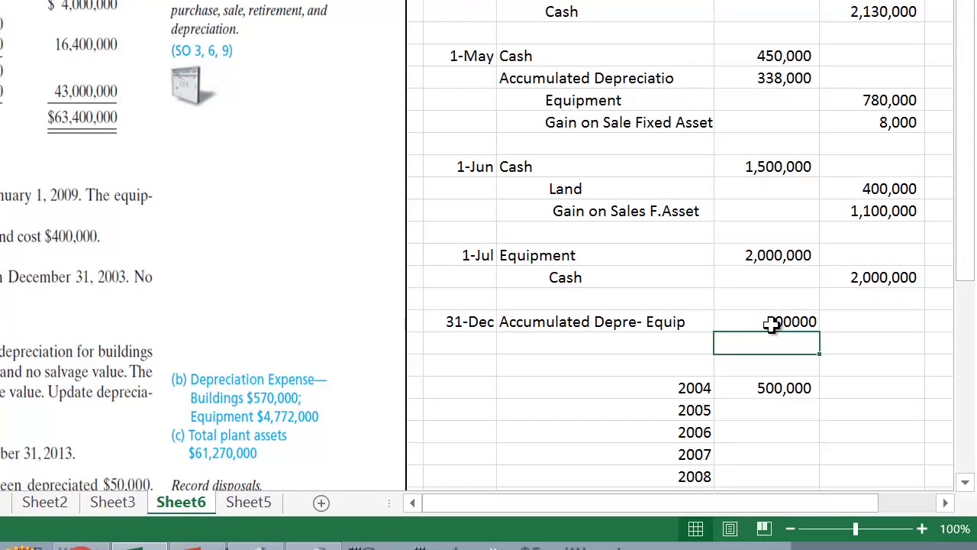
# Step: Format the December 31 entry's amount cells O17:P18 with thousands separators and no decimal places
pyautogui.moveTo(772, 323); pyautogui.dragTo(875, 343)
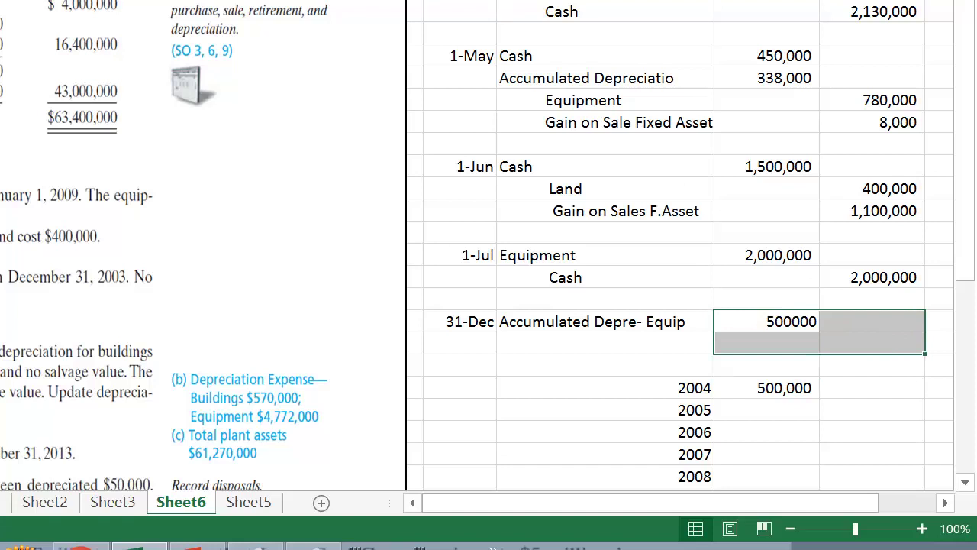
pyautogui.hotkey('ctrl', 'shift', '1')
pyautogui.hotkey('alt', 'h')
pyautogui.press('9')
pyautogui.hotkey('alt', 'h')
pyautogui.press('9')
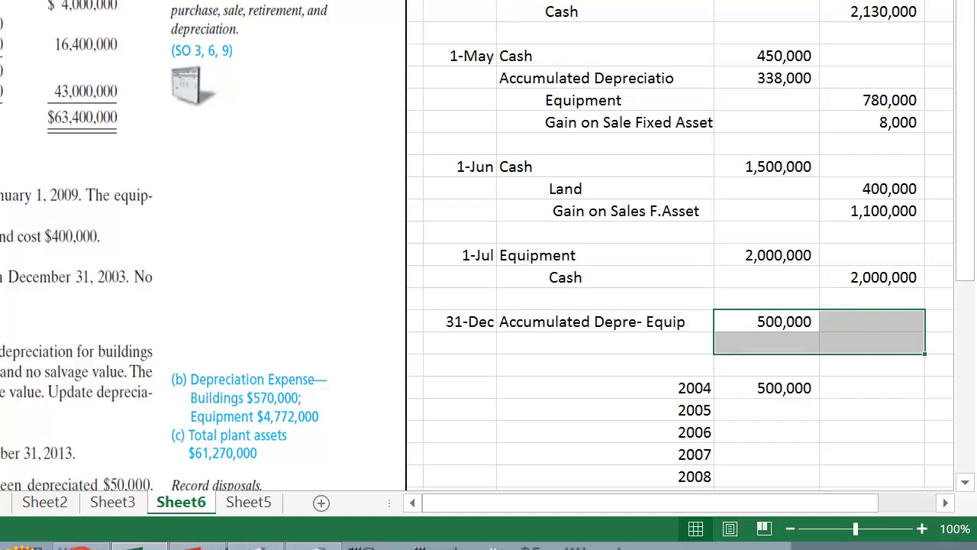
# Step: Add the indented credit account "Equipment" in N18 with an amount of 500000 in P18
pyautogui.click(558, 351)
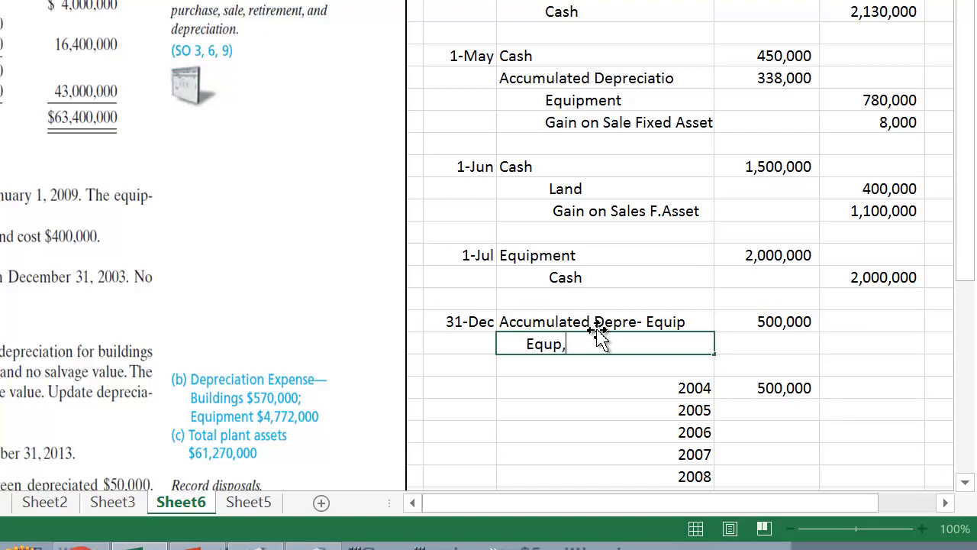
pyautogui.press('BackSpace')
pyautogui.press('BackSpace')
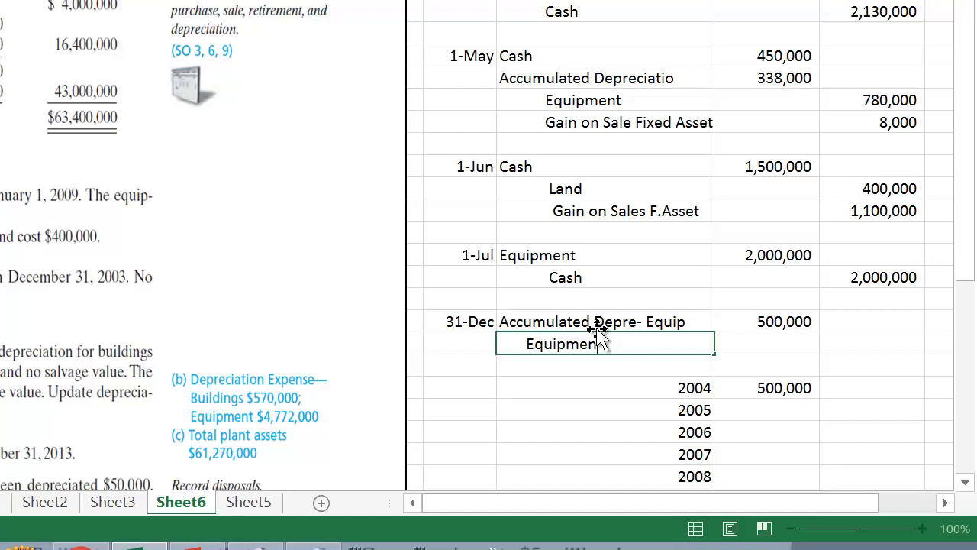
pyautogui.press('Return')
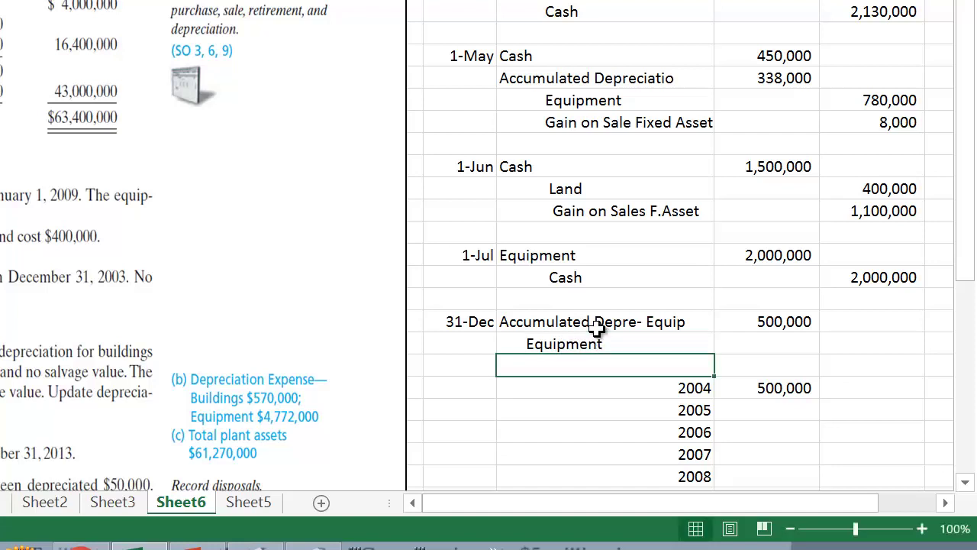
pyautogui.click(893, 344)
pyautogui.write('50')
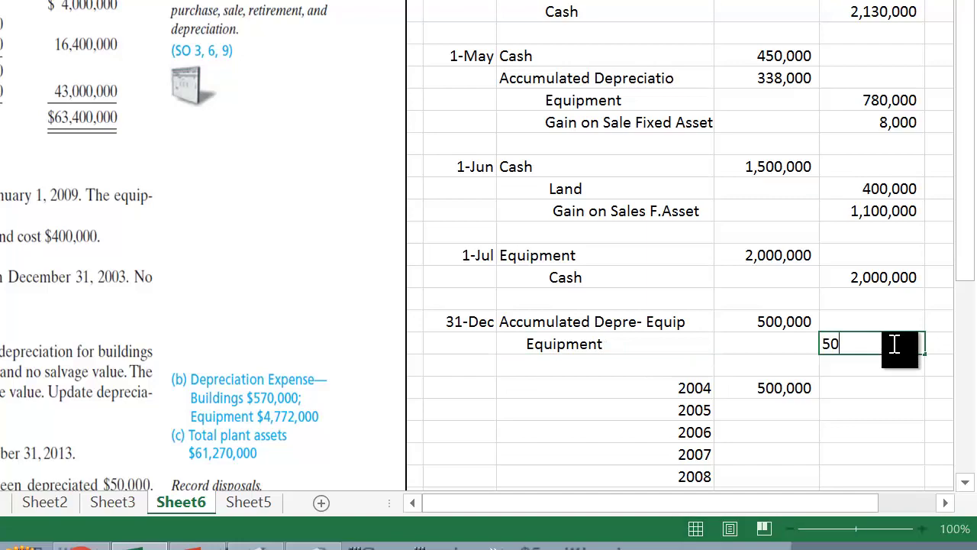
pyautogui.write('0,000')
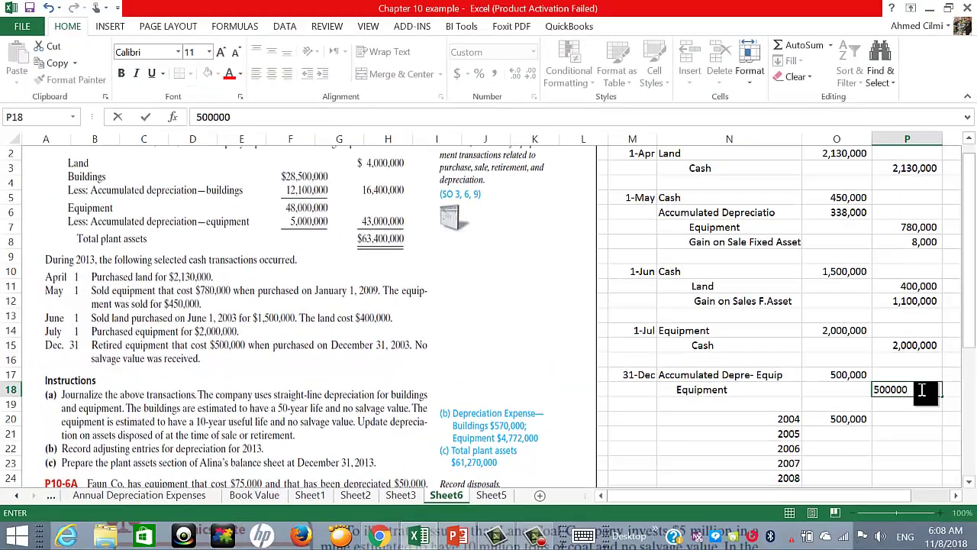
pyautogui.press('Return')
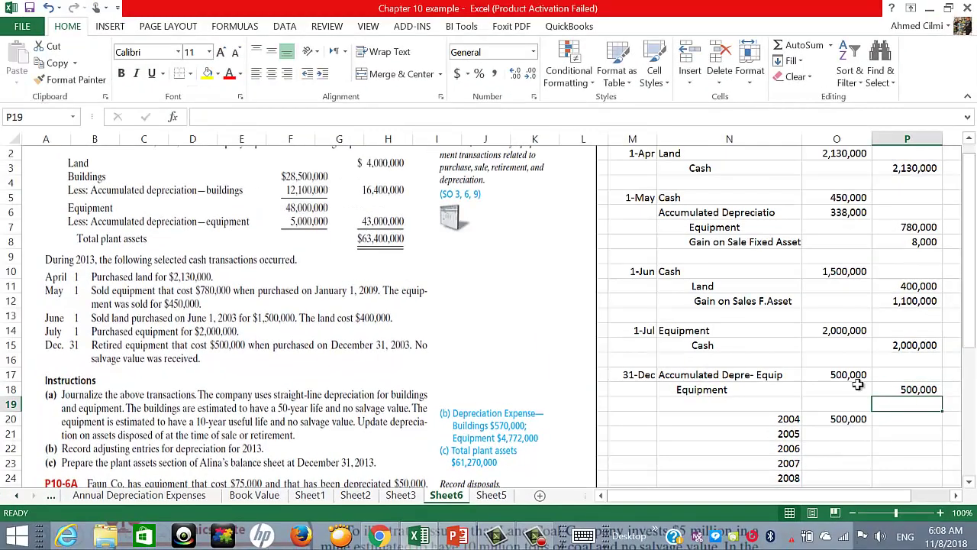
# Step: Review the problem's useful-life assumptions, part (b) on 2013 adjusting entries, and the reported plant asset balances
pyautogui.scroll(-3, 821, 274)
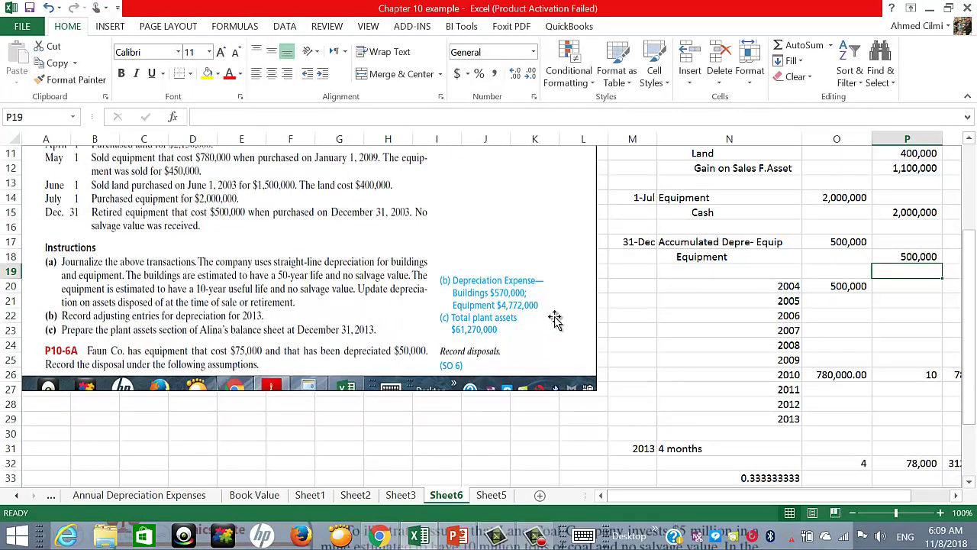
pyautogui.scroll(1, 555, 325)
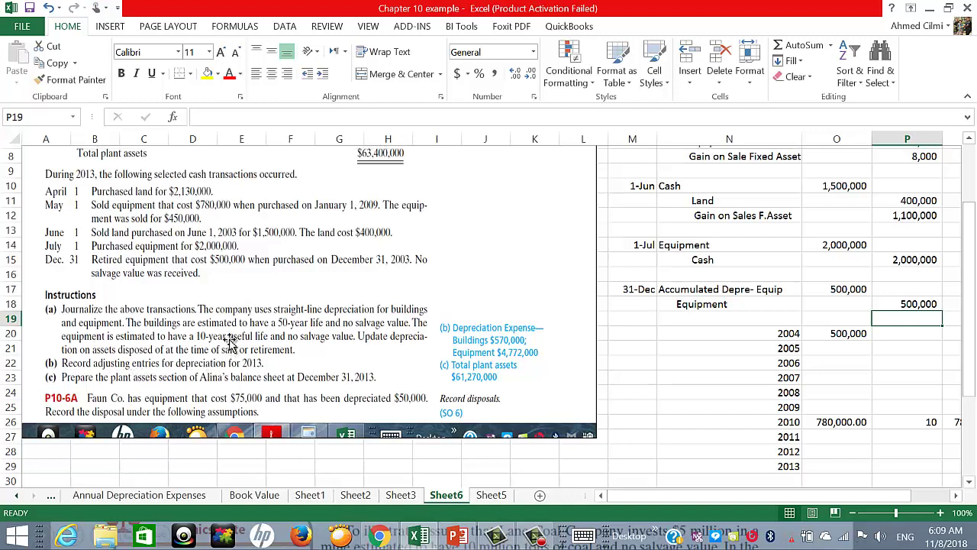
pyautogui.scroll(3, 244, 336)
pyautogui.scroll(-1, 245, 336)
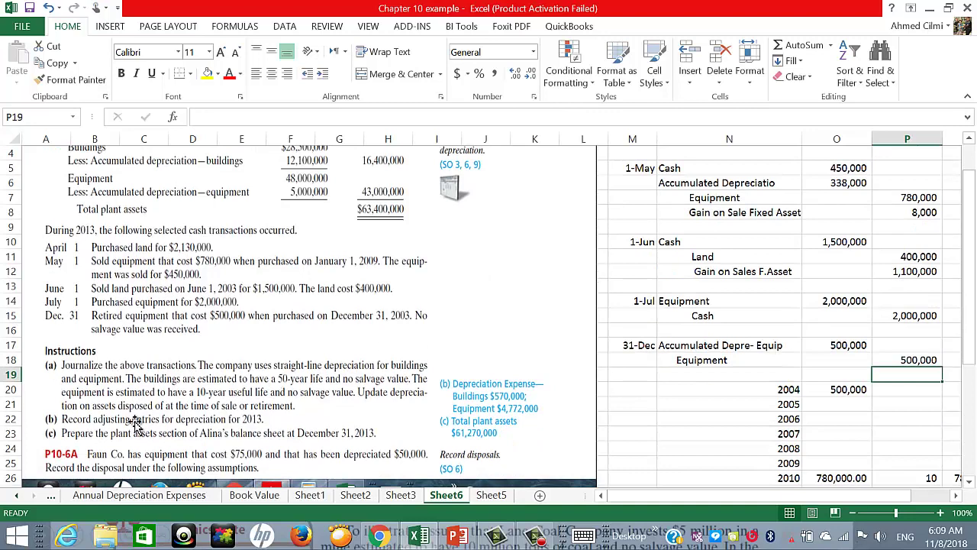
pyautogui.scroll(1, 197, 385)
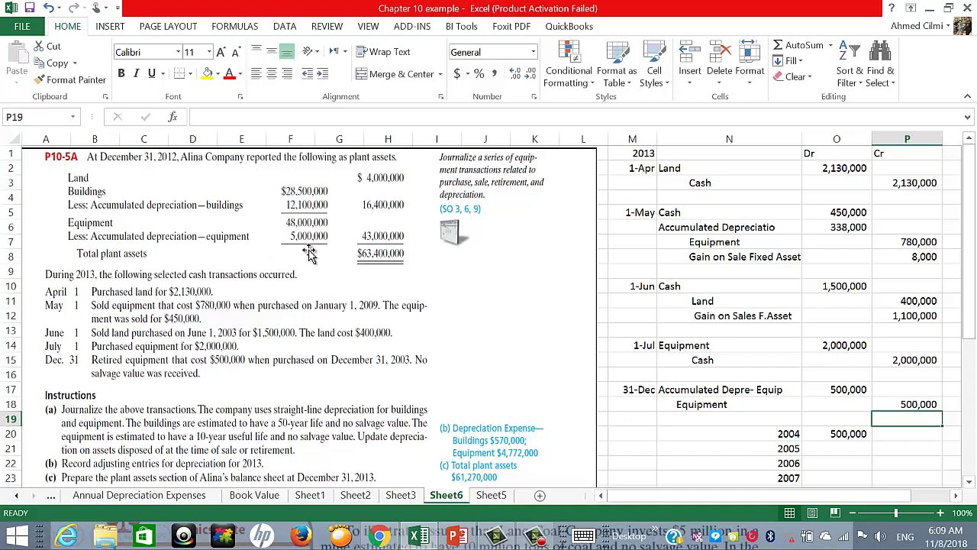
pyautogui.scroll(-2, 347, 252)
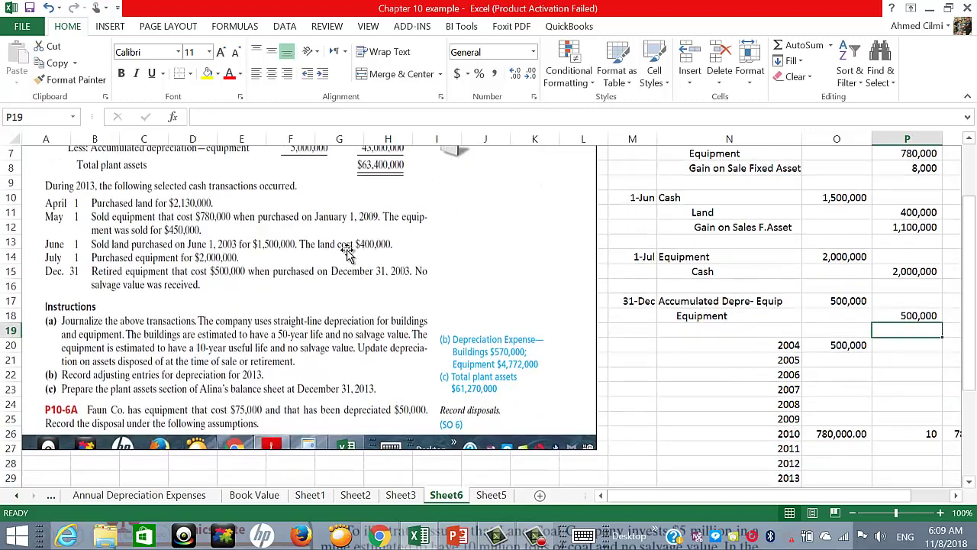